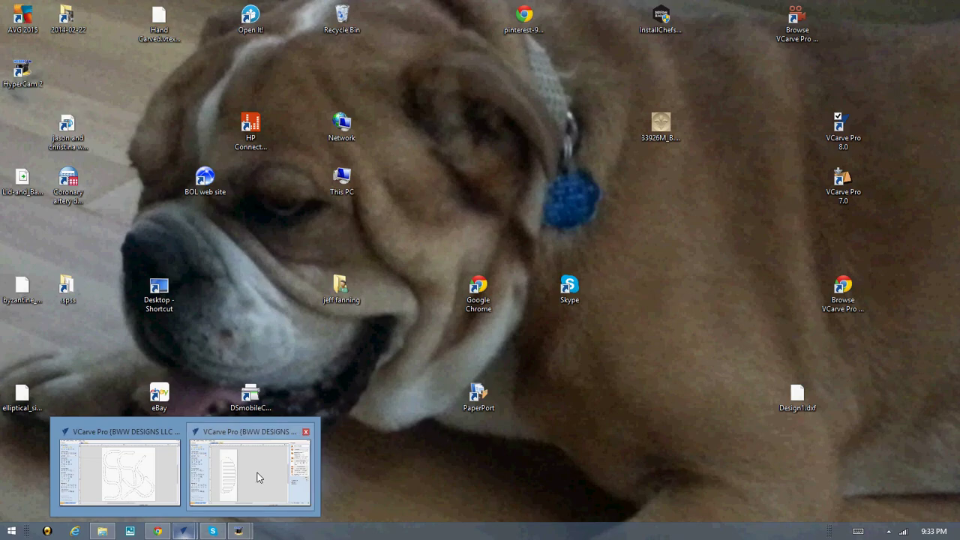
- Switch to the VCarve Pro window showing "shelves for shop" and close that file
click(255, 475)
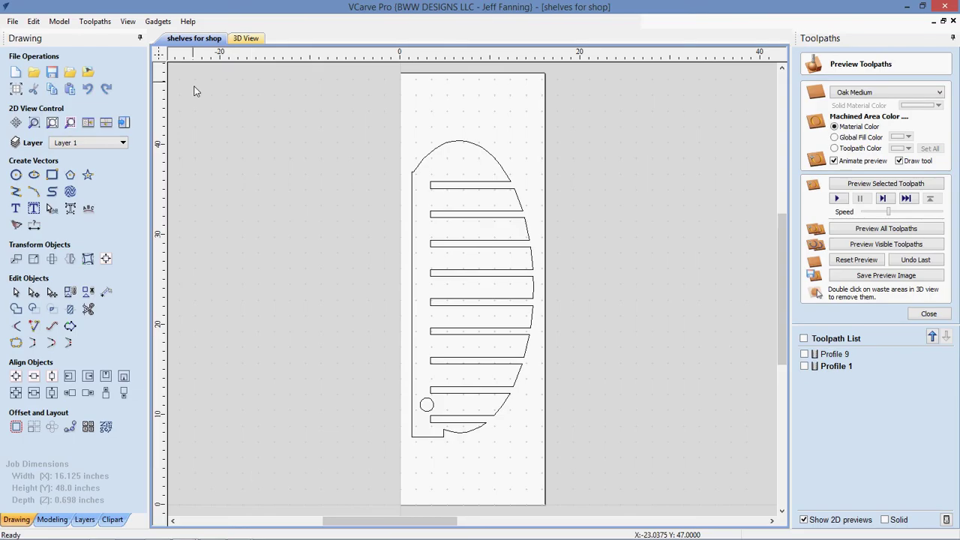
click(20, 21)
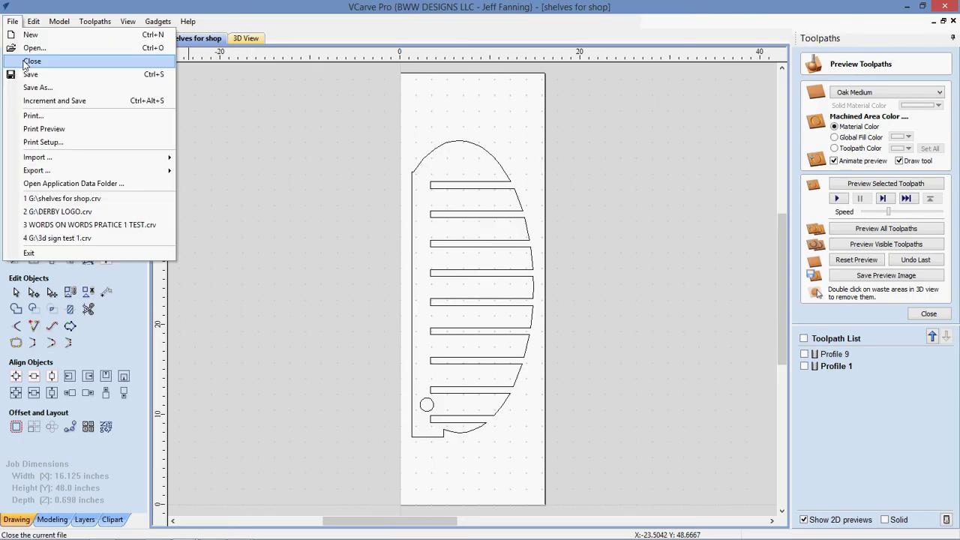
click(34, 62)
click(487, 307)
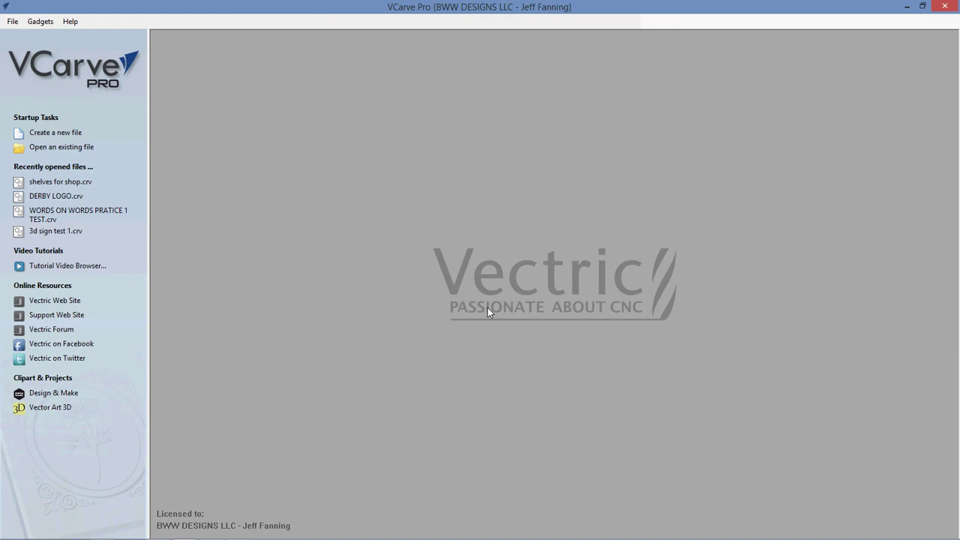
- Create a new file and set the job width to 16 inches
click(44, 133)
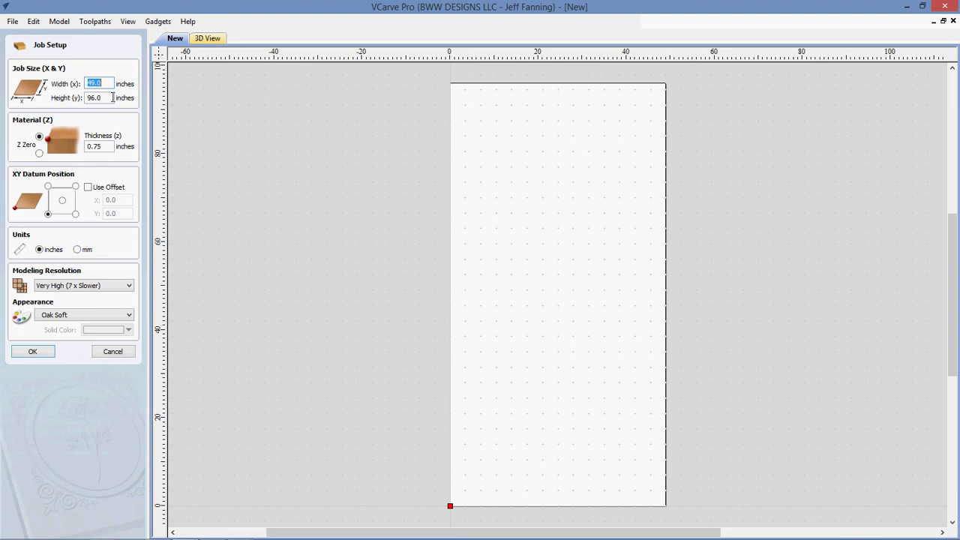
click(110, 84)
key(BackSpace)
key(BackSpace)
key(BackSpace)
key(BackSpace)
text(16.)
- Set the job height to 48 inches
click(105, 98)
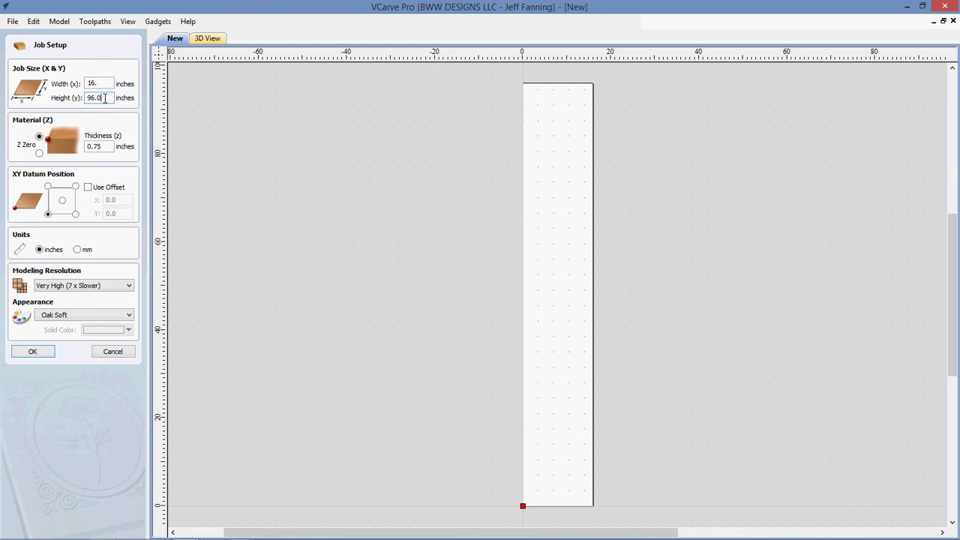
key(BackSpace)
key(BackSpace)
key(BackSpace)
key(BackSpace)
text(48.)
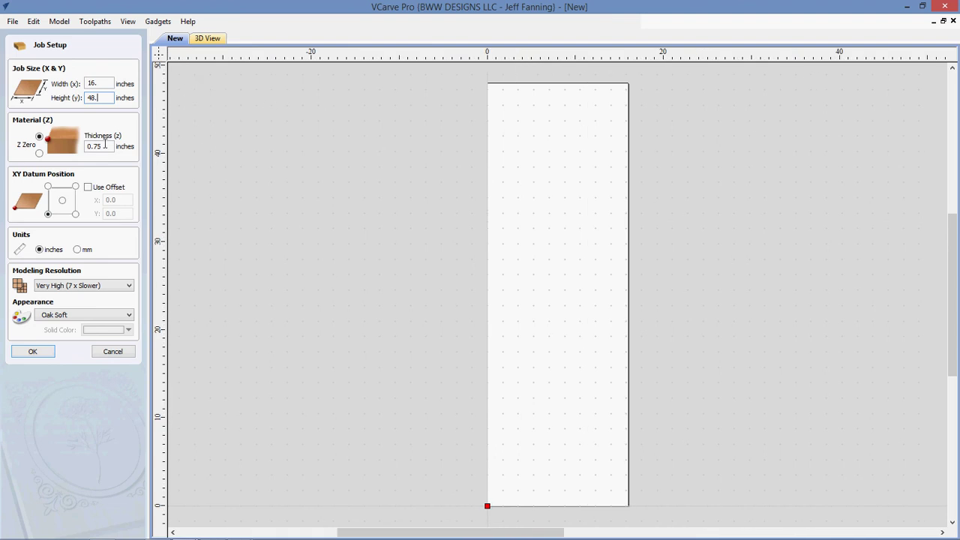
- Complete the job setup with Z zero at the material bottom, XY datum at the lower-left corner and Standard (fastest) modeling resolution
click(39, 154)
click(62, 201)
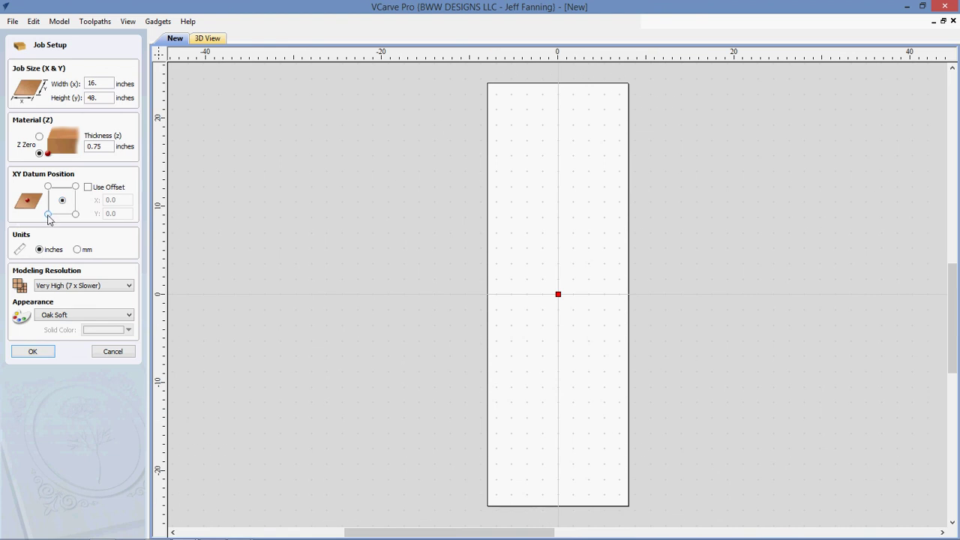
click(48, 216)
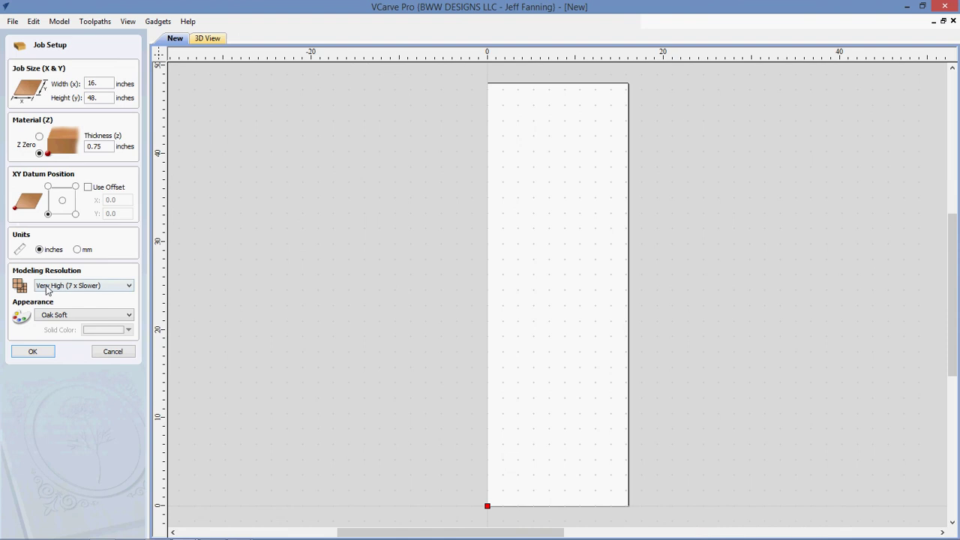
click(129, 287)
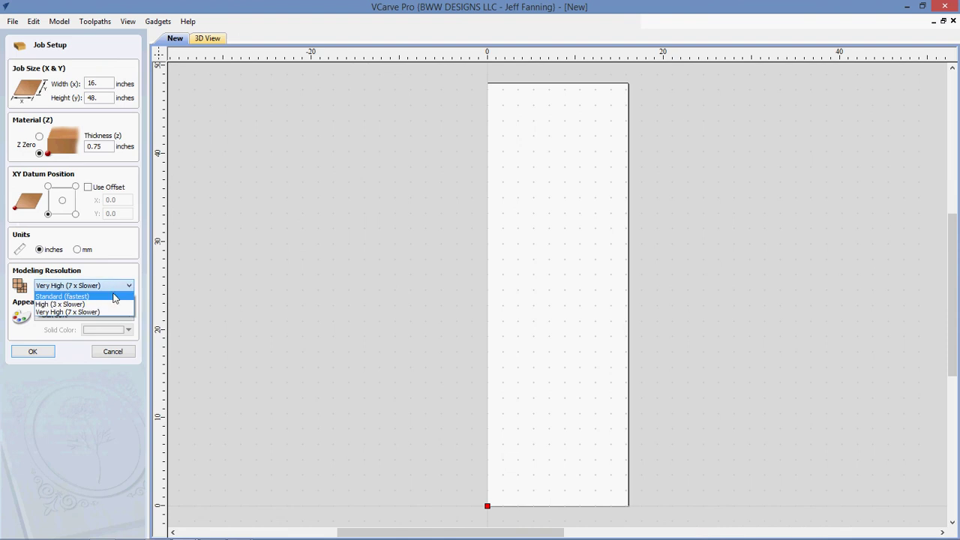
click(90, 296)
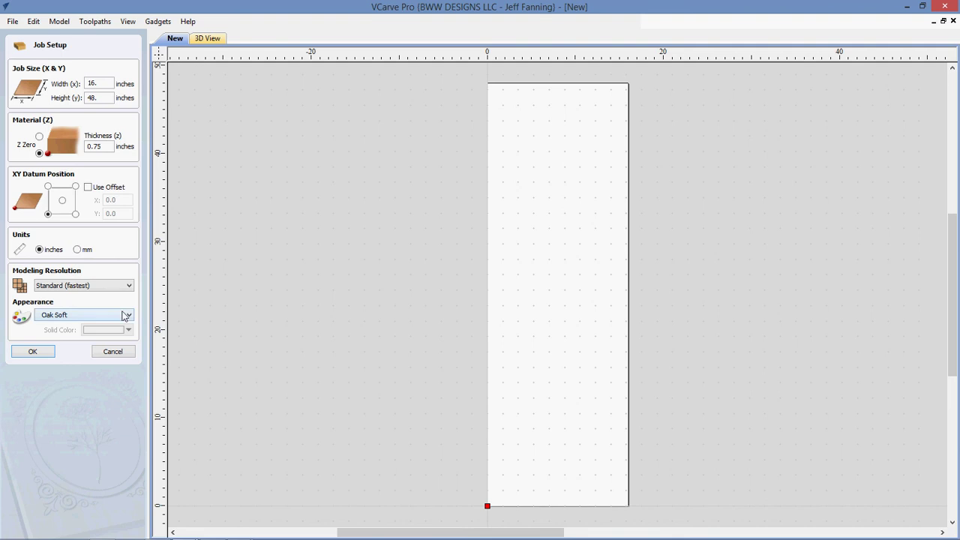
click(32, 352)
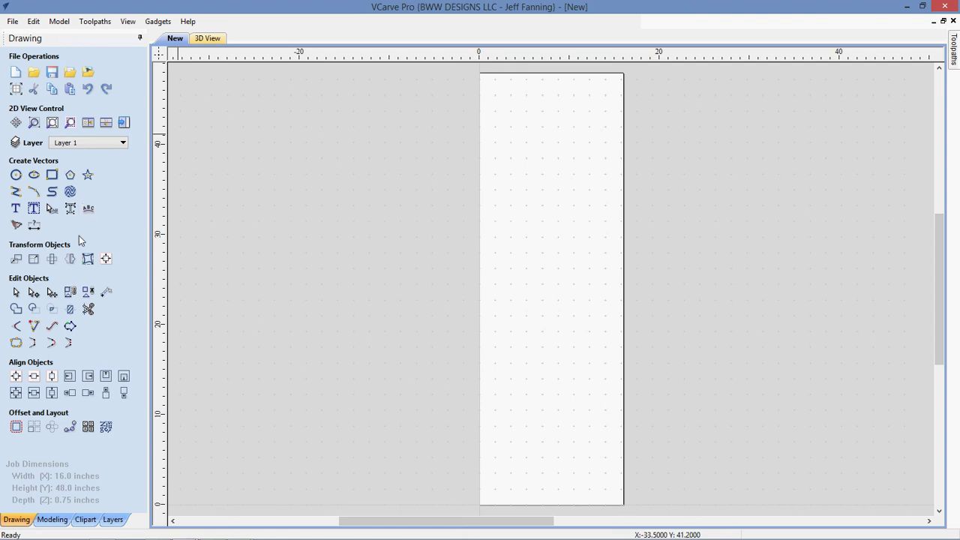
- Create a square-cornered rectangle 12.0 inches wide and 0.75 inches high, centred at X 0.0, Y 0.0
click(51, 175)
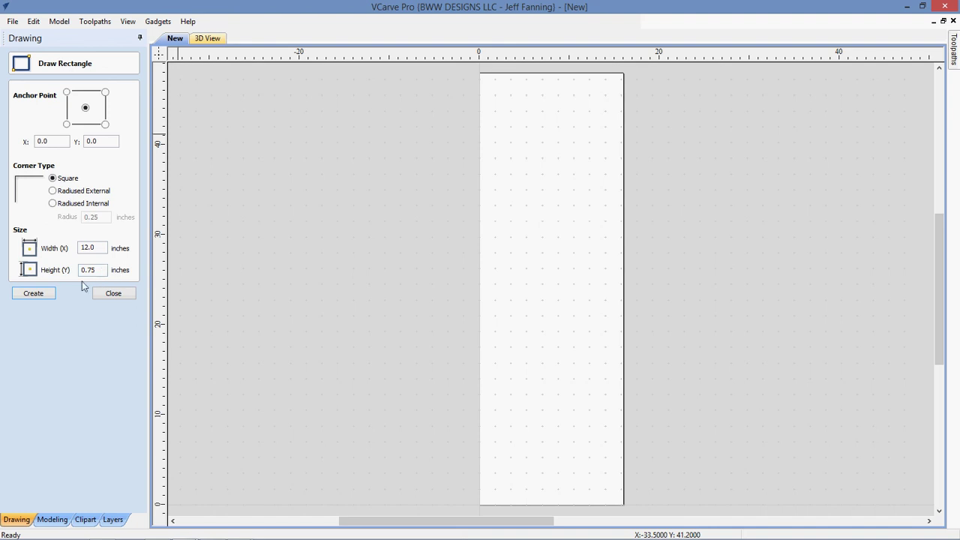
click(47, 291)
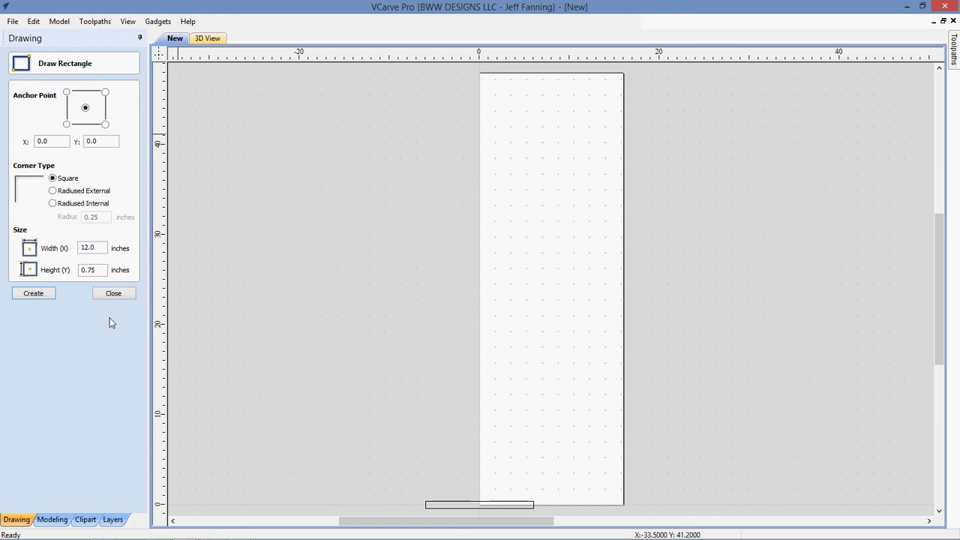
click(117, 296)
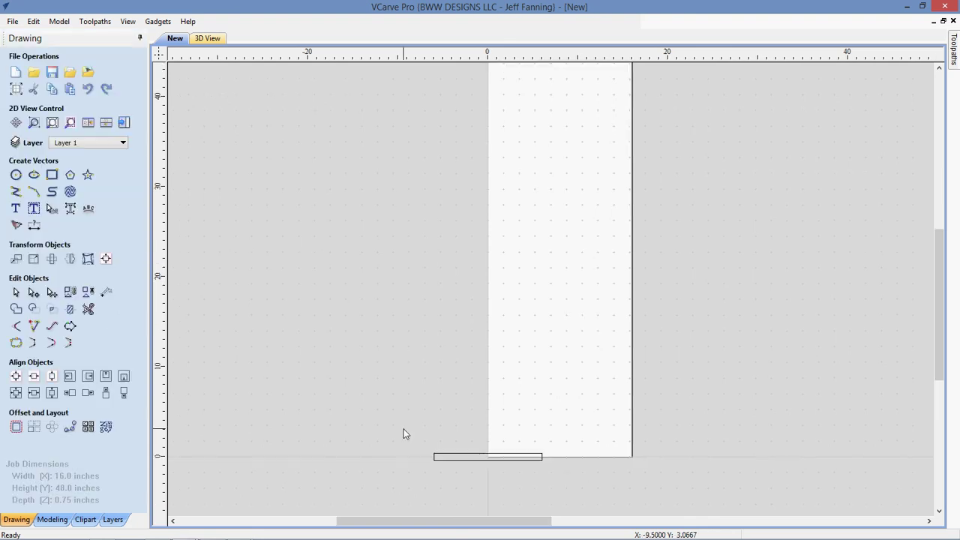
- Select the 12 by 0.75 inch rectangle and centre it in the material
drag(402, 425, 597, 490)
scroll(519, 479, up, 1)
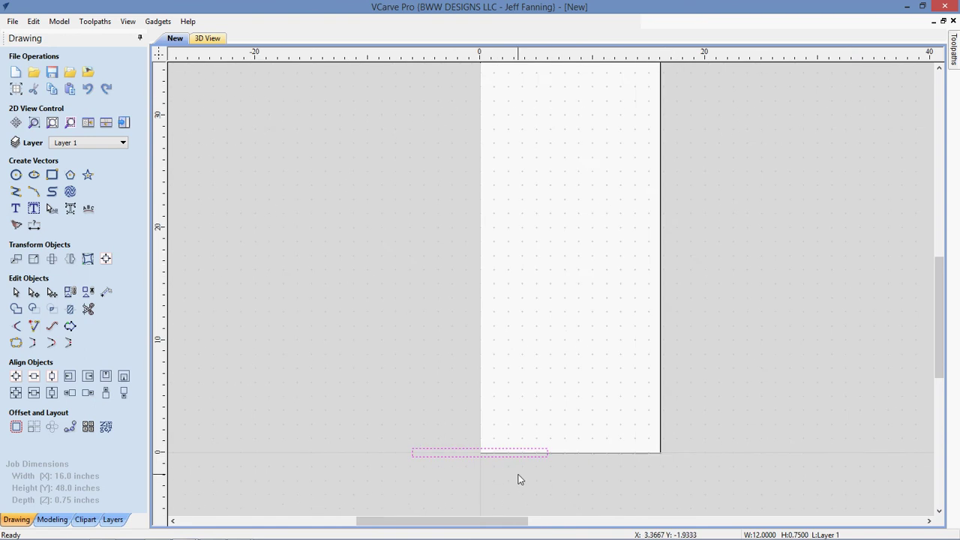
scroll(504, 452, up, 3)
scroll(504, 453, down, 5)
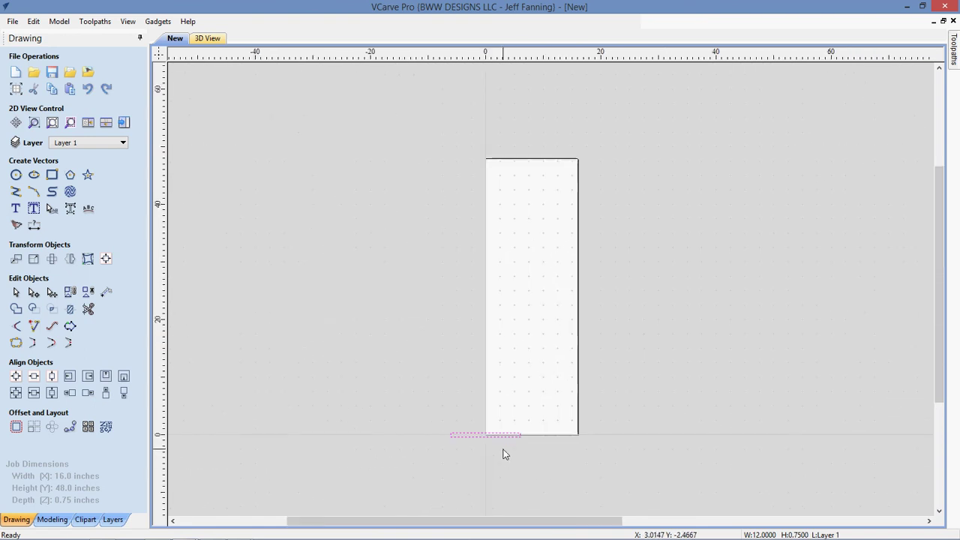
key(F9)
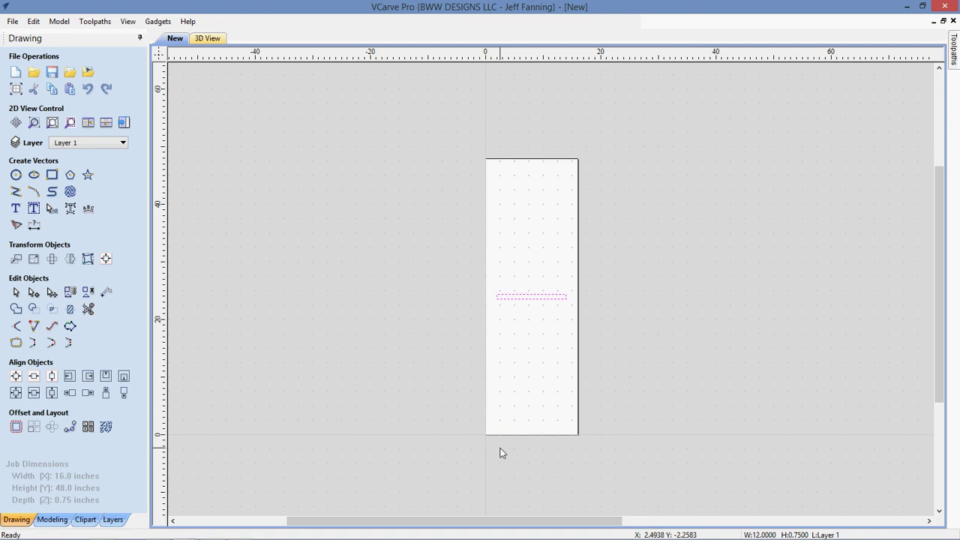
- Array copy the centred rectangle into 9 rows and 1 column with a Y gap of 2.5 inches
scroll(513, 309, up, 1)
scroll(513, 309, up, 4)
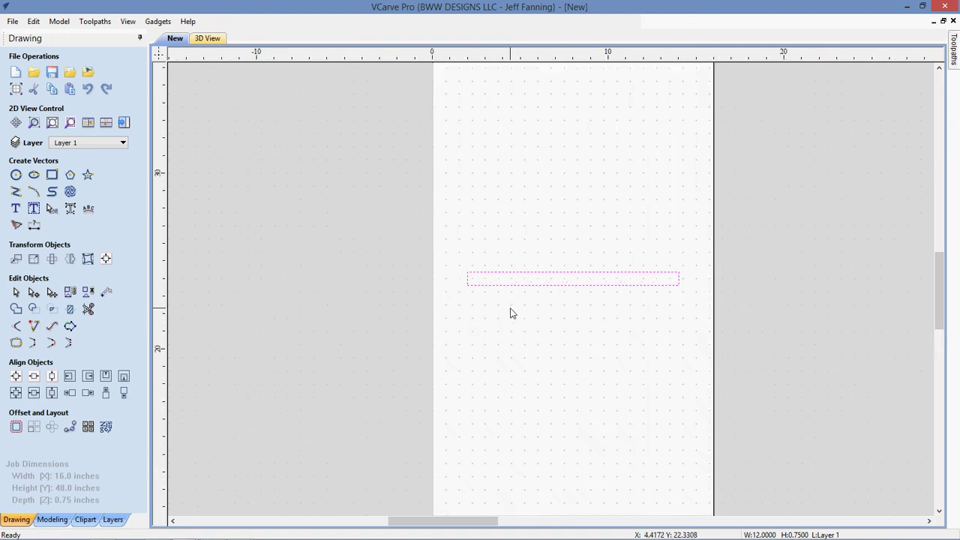
scroll(510, 313, down, 2)
scroll(510, 314, down, 5)
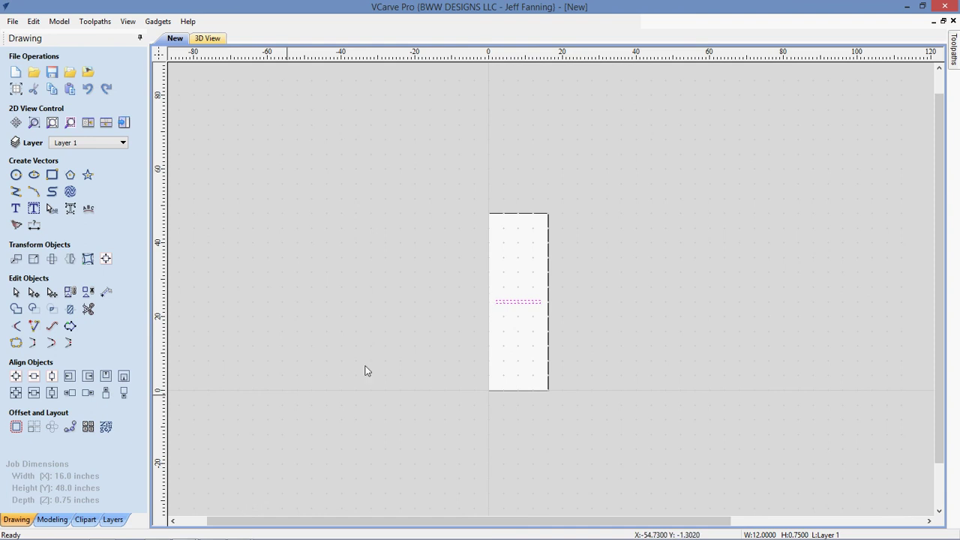
click(34, 426)
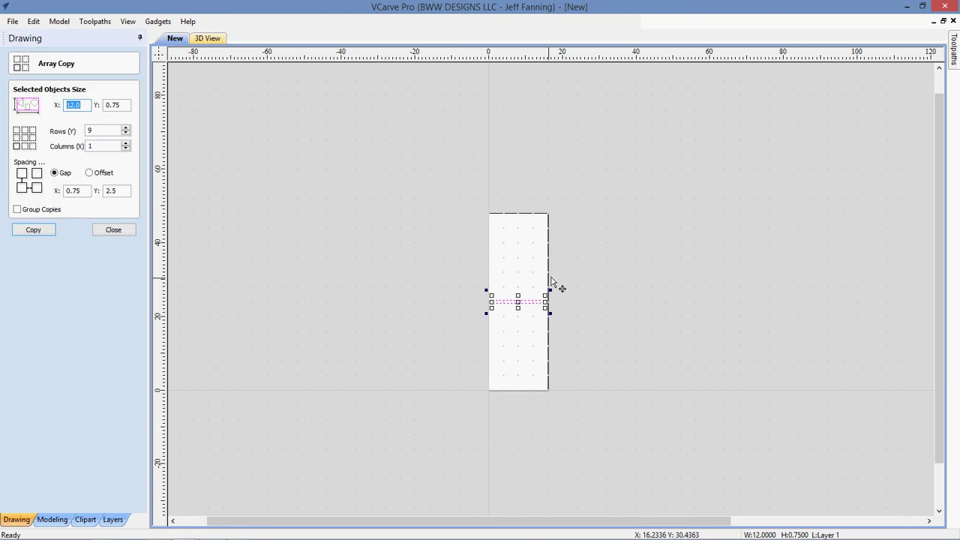
scroll(551, 282, up, 2)
scroll(529, 303, up, 2)
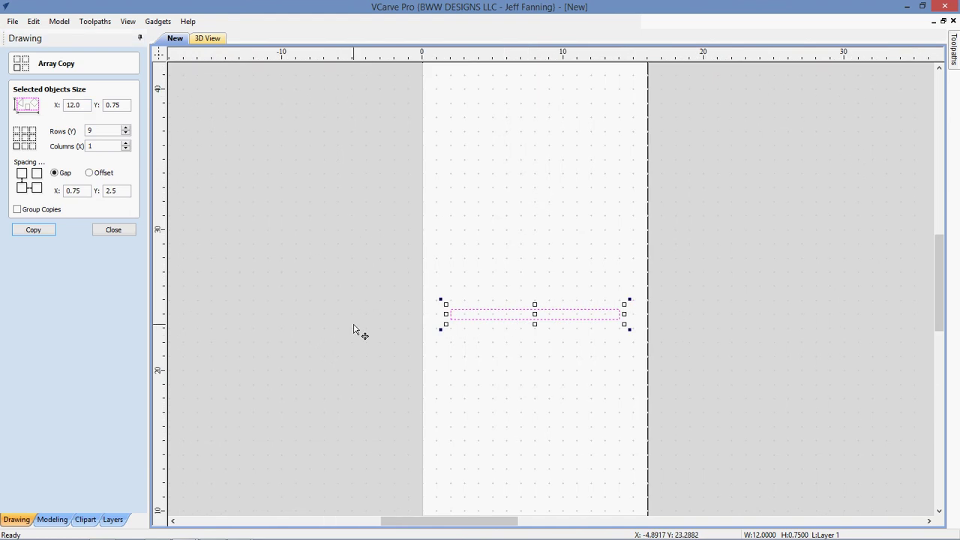
scroll(452, 319, down, 1)
scroll(452, 319, down, 1)
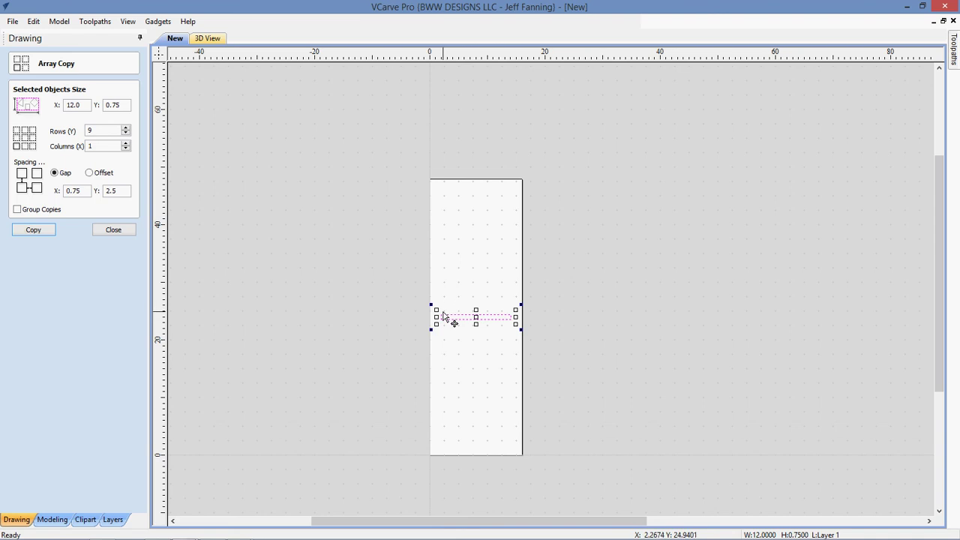
click(33, 233)
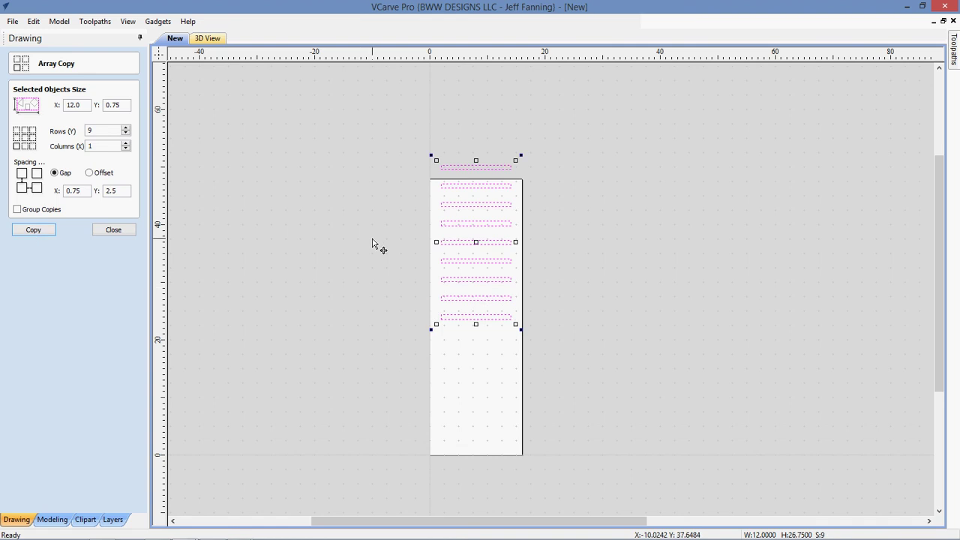
- Centre the nine arrayed rectangles in the material and finish the array copy
key(F9)
scroll(415, 335, up, 2)
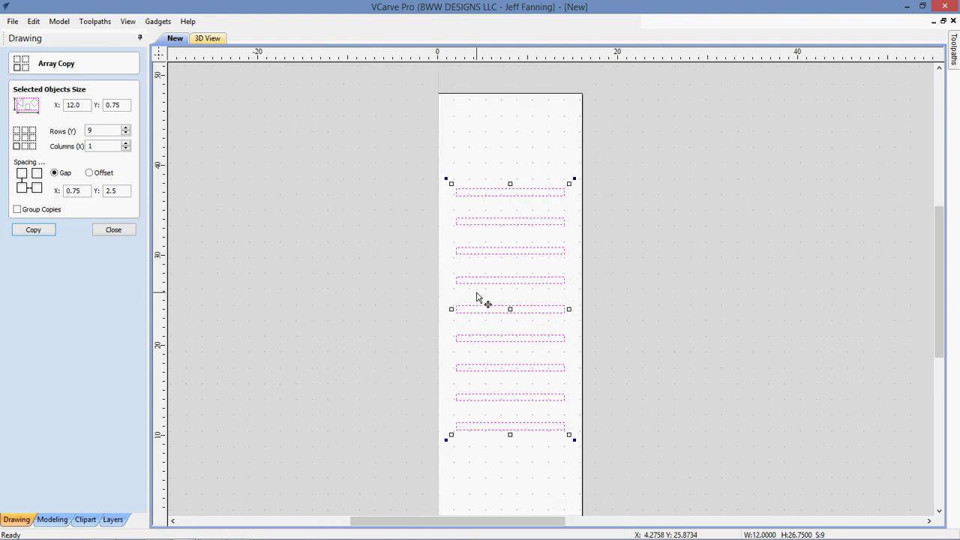
click(113, 230)
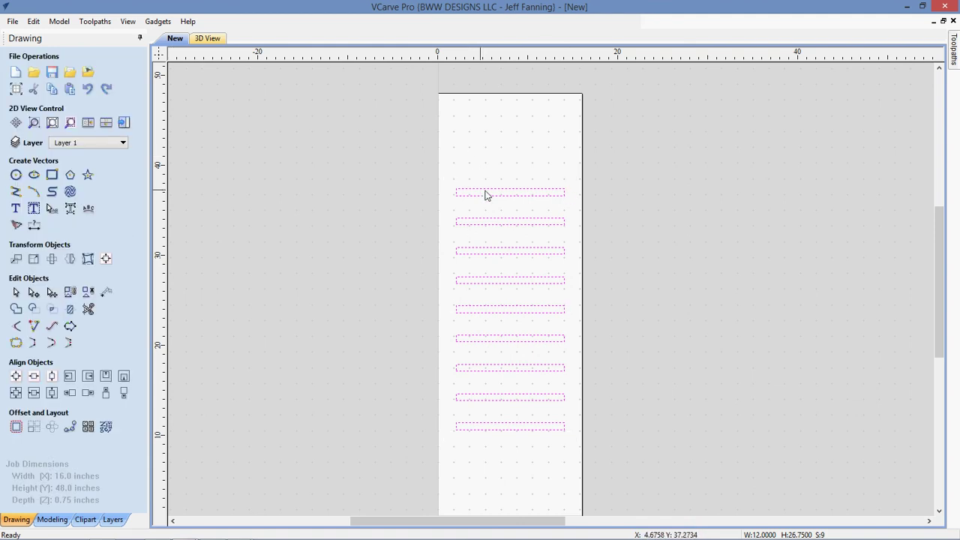
- Draw a vertical rectangle about 3.5 by 30.5 inches along the material's left edge, overlapping the slot ends, and deselect it
scroll(233, 382, down, 1)
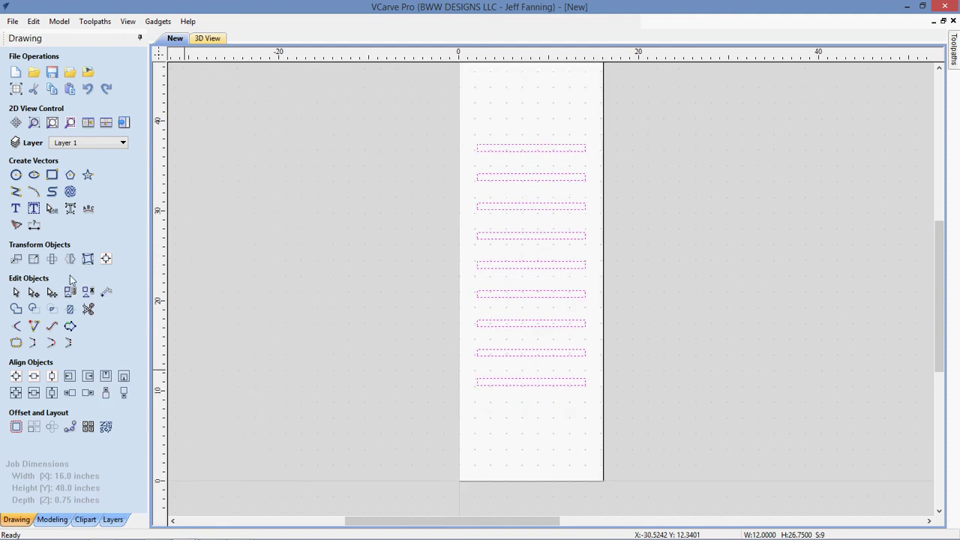
click(51, 177)
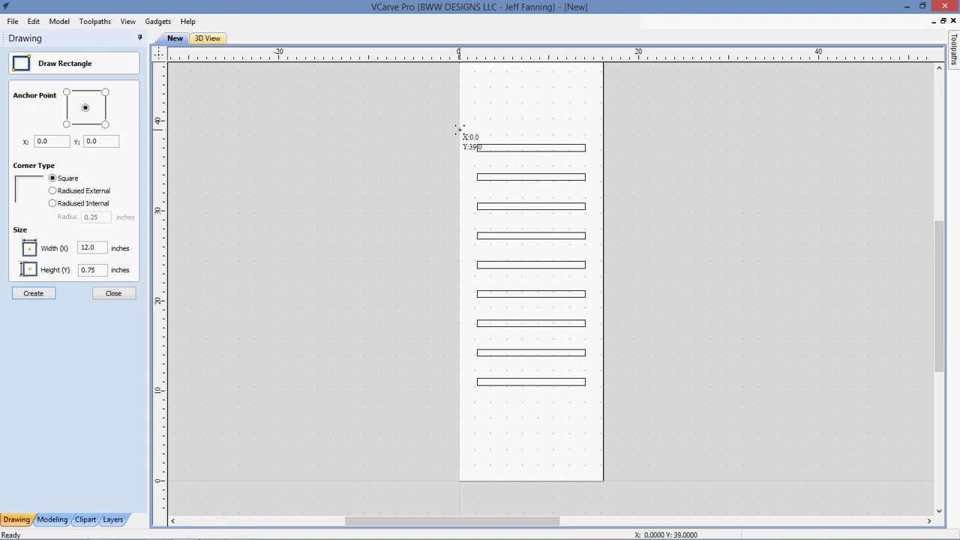
drag(459, 130, 490, 405)
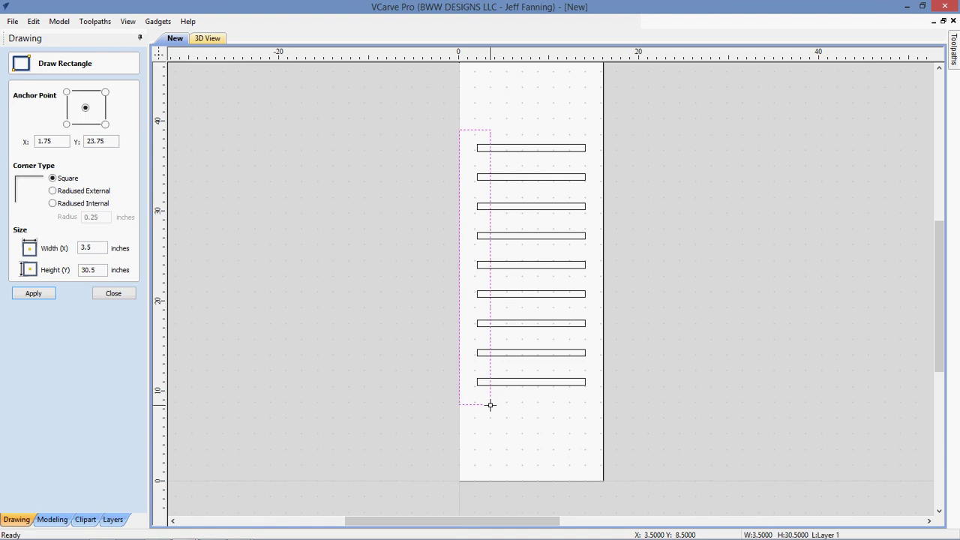
click(125, 296)
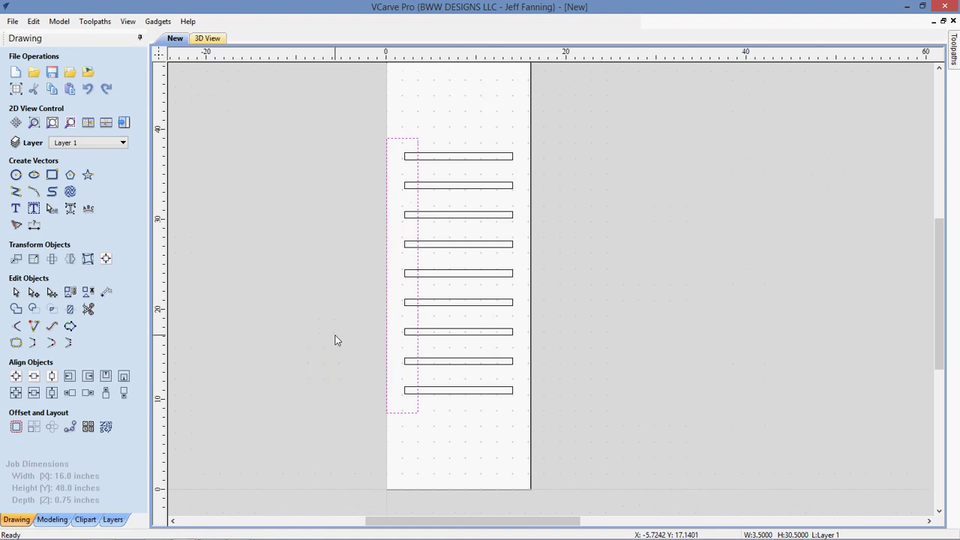
scroll(335, 341, up, 2)
scroll(332, 342, down, 2)
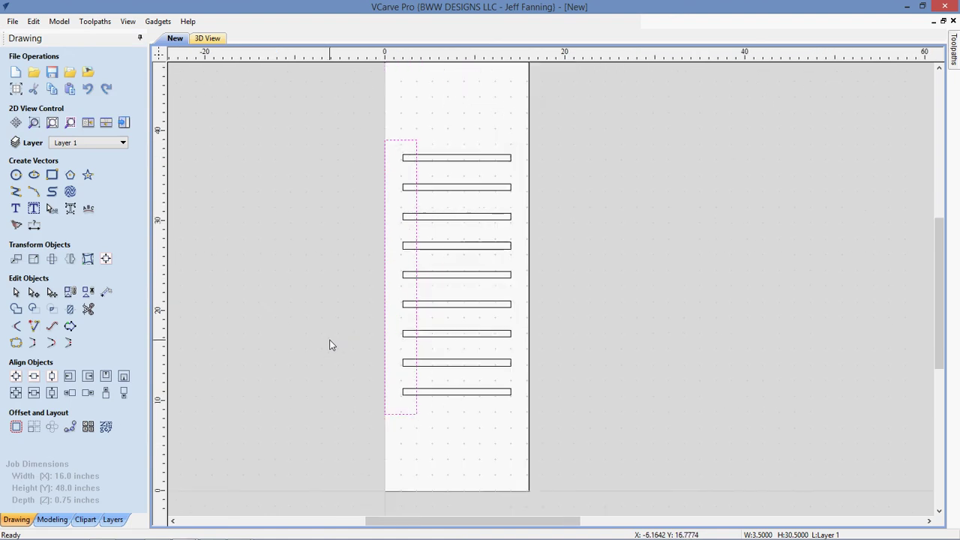
click(326, 370)
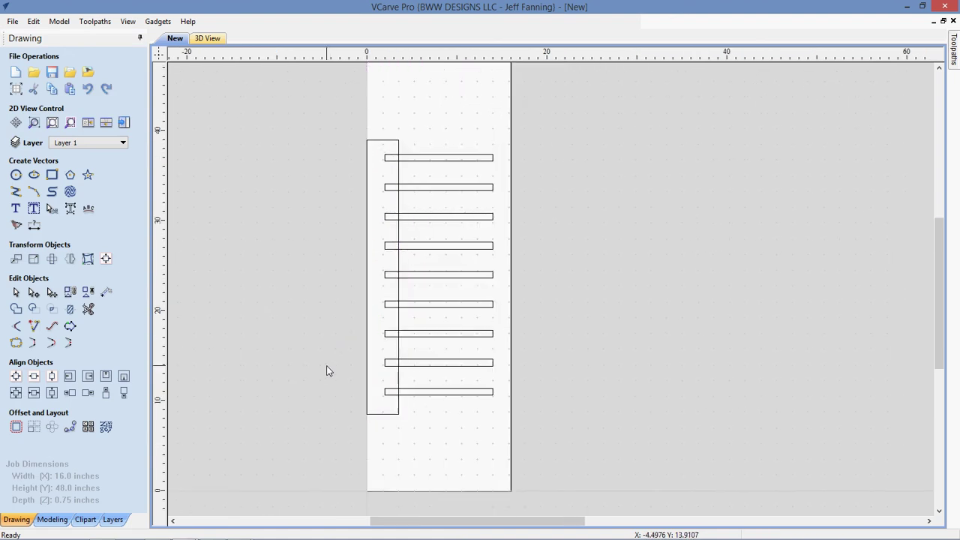
- Draw a vertical ellipse about 14 by 29.5 inches centred at X 6.75, Y 24.75 over the slots
scroll(327, 370, up, 1)
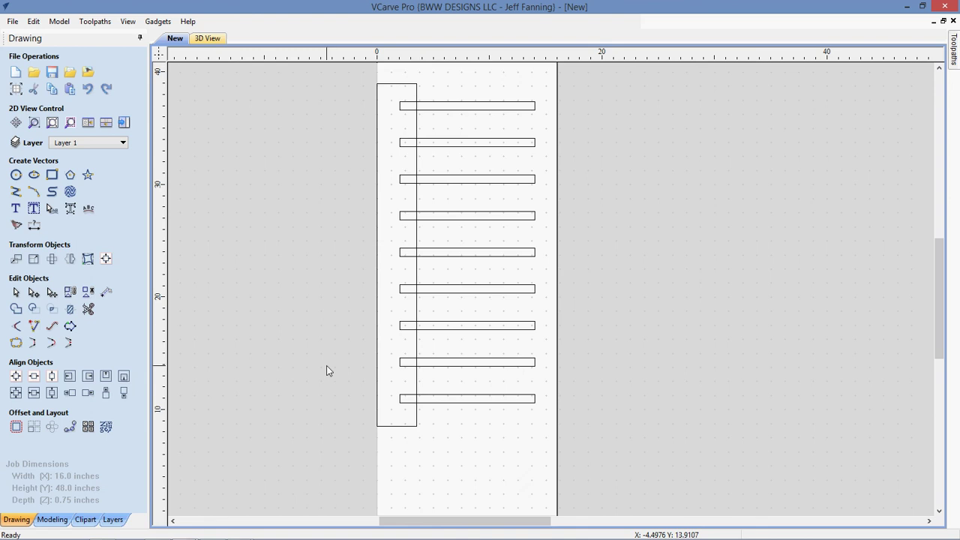
scroll(331, 394, down, 1)
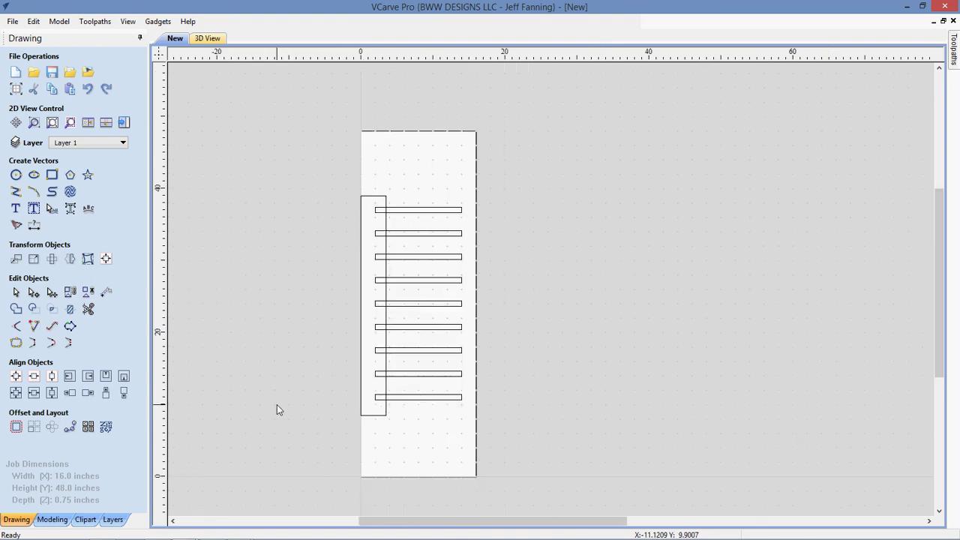
middle_drag(276, 409, 410, 390)
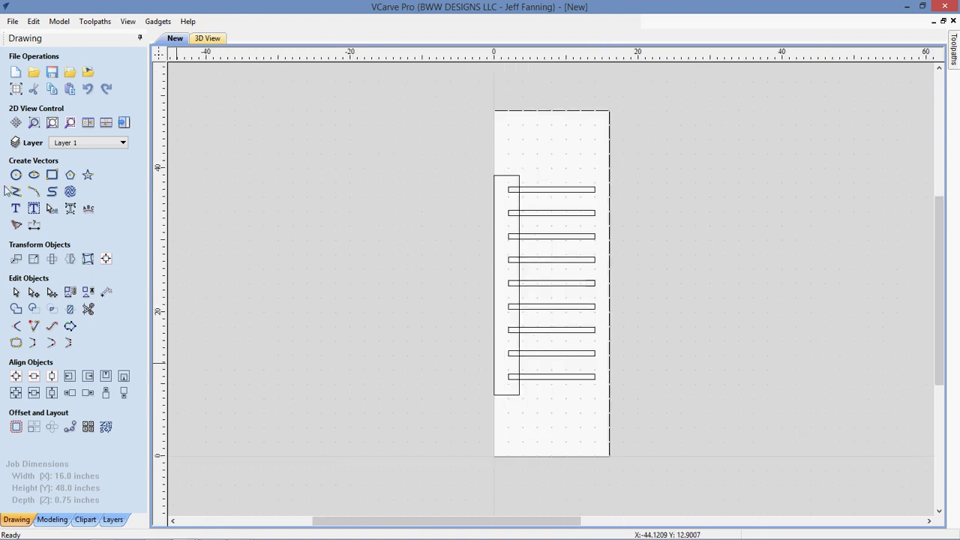
click(33, 175)
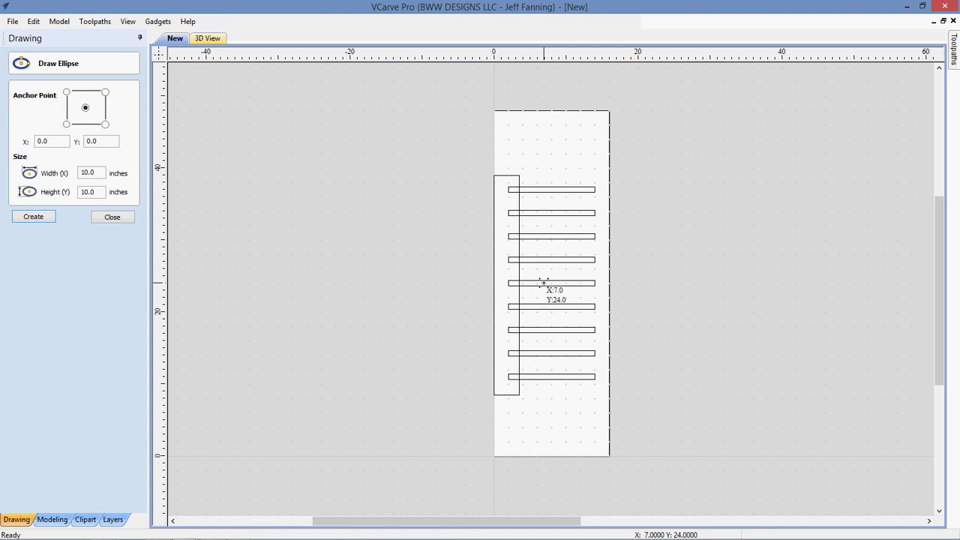
scroll(543, 282, up, 2)
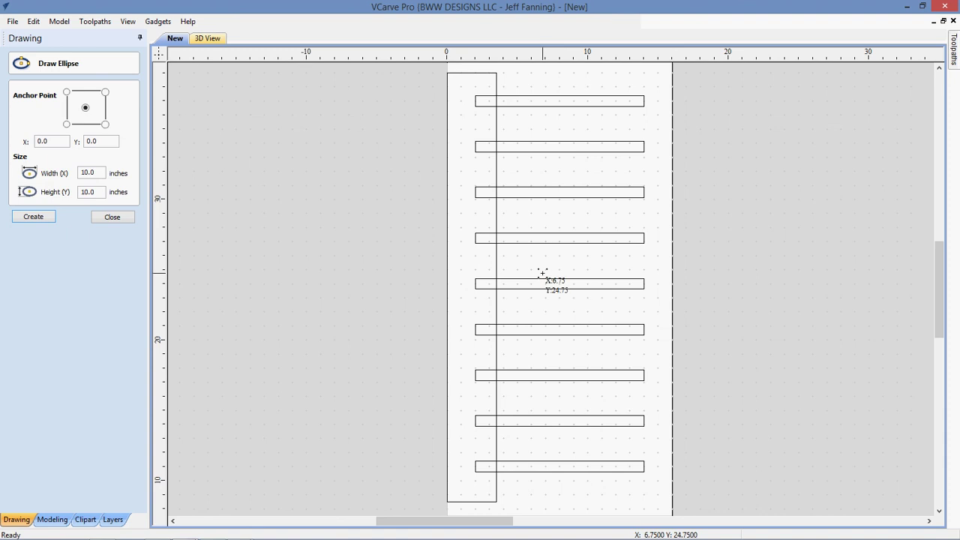
mouse_move(542, 274)
mouse_down()
mouse_move(538, 307)
mouse_move(453, 439)
mouse_move(451, 487)
mouse_move(438, 491)
mouse_move(420, 466)
mouse_move(429, 508)
mouse_move(441, 502)
mouse_move(438, 481)
mouse_up()
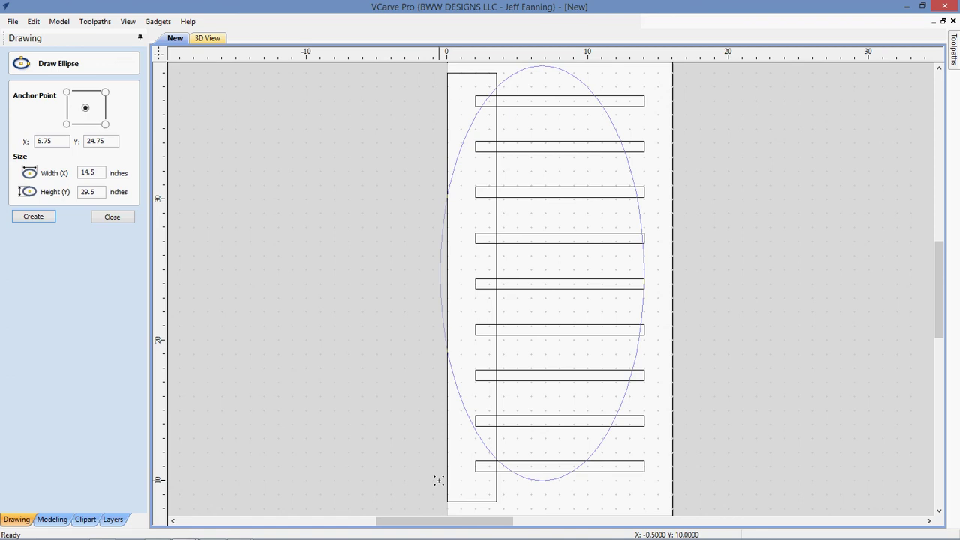
drag(438, 481, 441, 482)
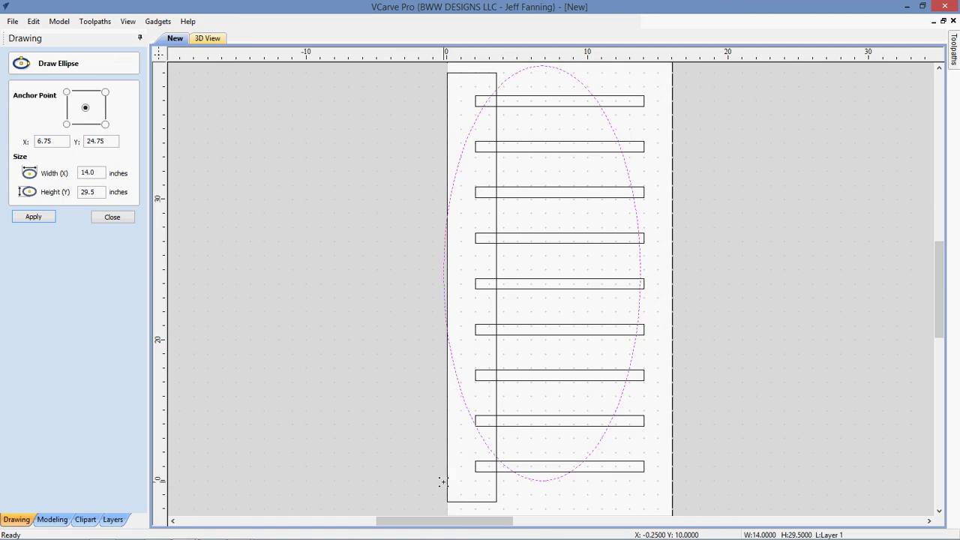
click(111, 217)
- Stretch the ellipse upward to a height of 32 inches and downward to 35.5 inches, keeping its width
scroll(296, 267, down, 2)
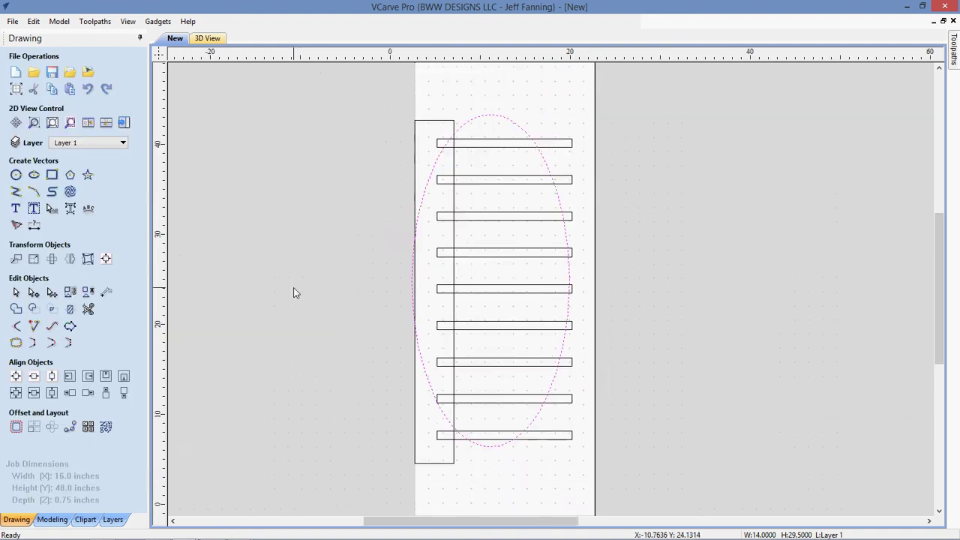
scroll(293, 287, down, 1)
scroll(284, 265, up, 2)
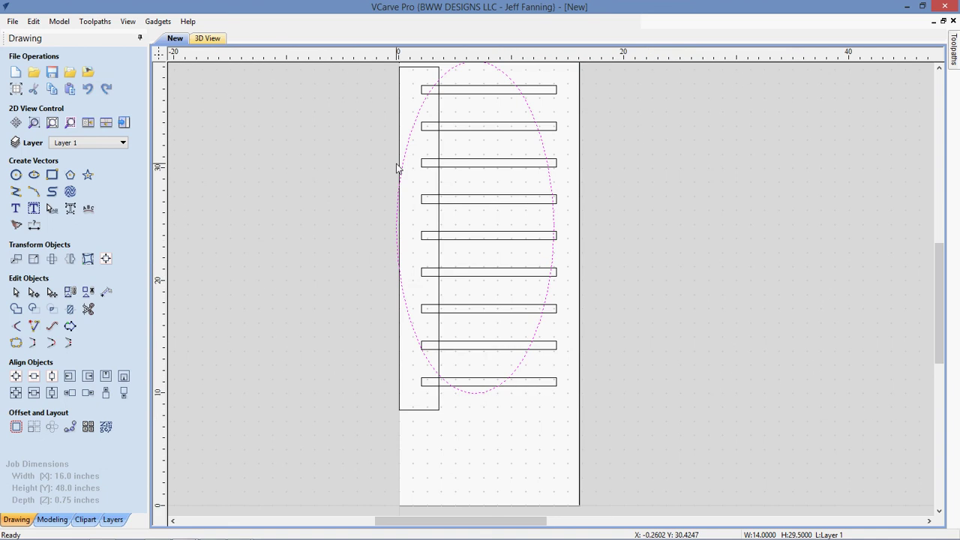
middle_drag(397, 168, 387, 283)
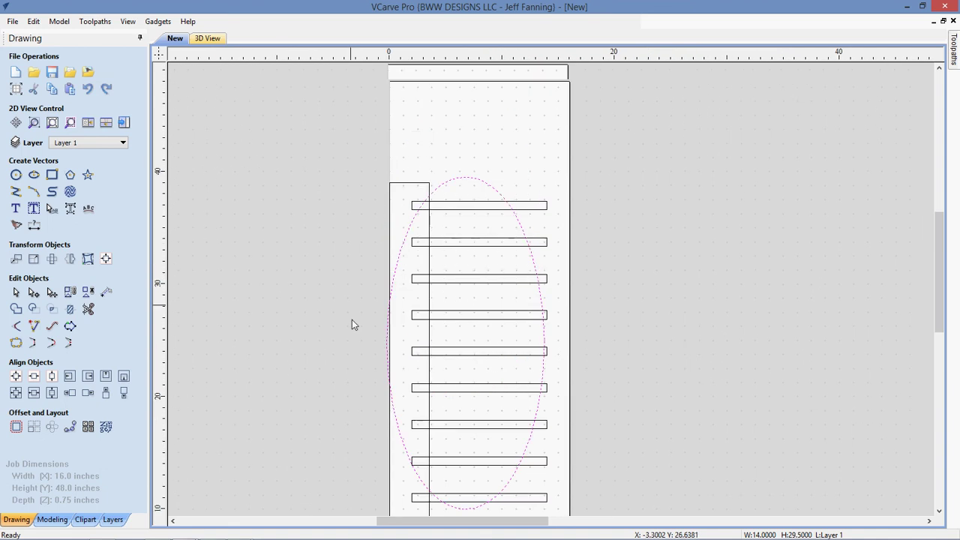
click(445, 185)
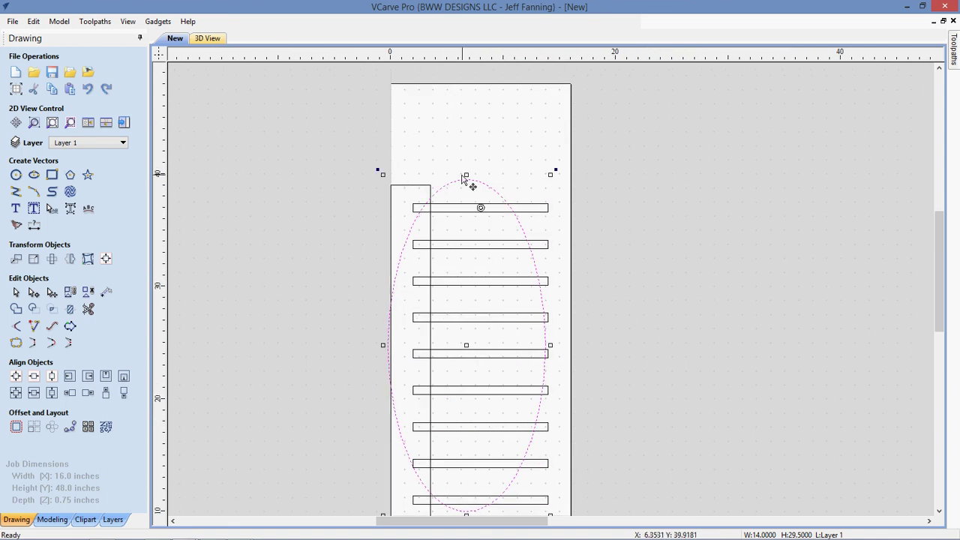
mouse_move(463, 177)
mouse_down()
mouse_move(465, 141)
mouse_move(463, 151)
mouse_up()
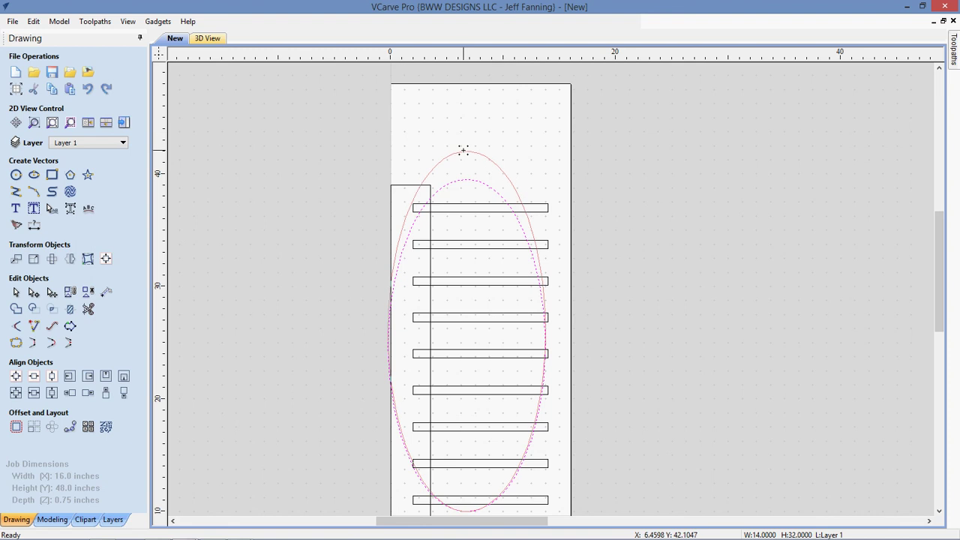
click(464, 151)
scroll(355, 335, down, 2)
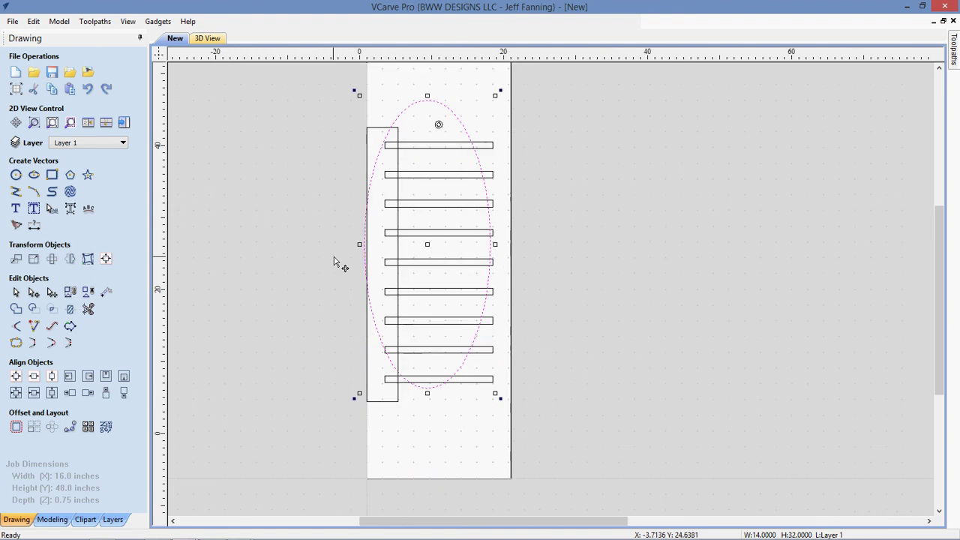
scroll(333, 260, down, 1)
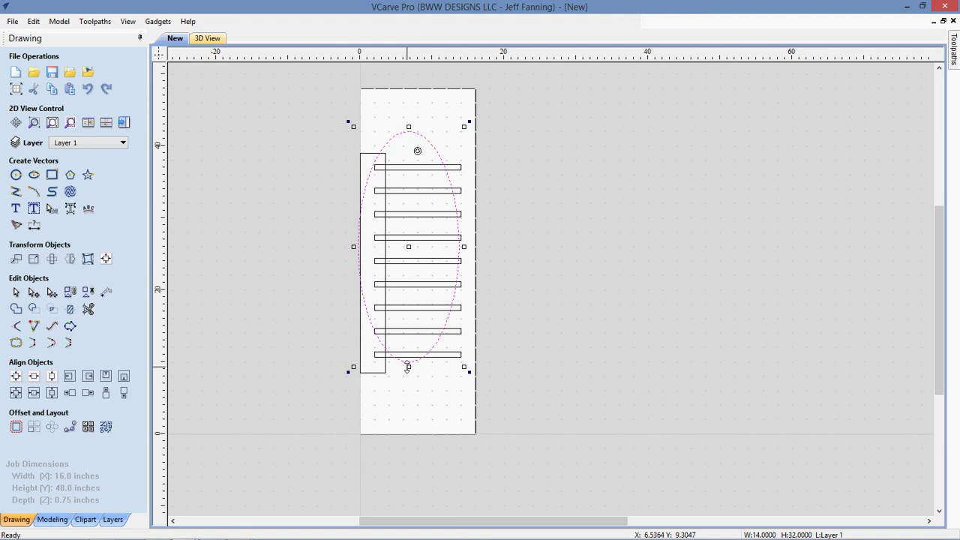
drag(408, 366, 408, 387)
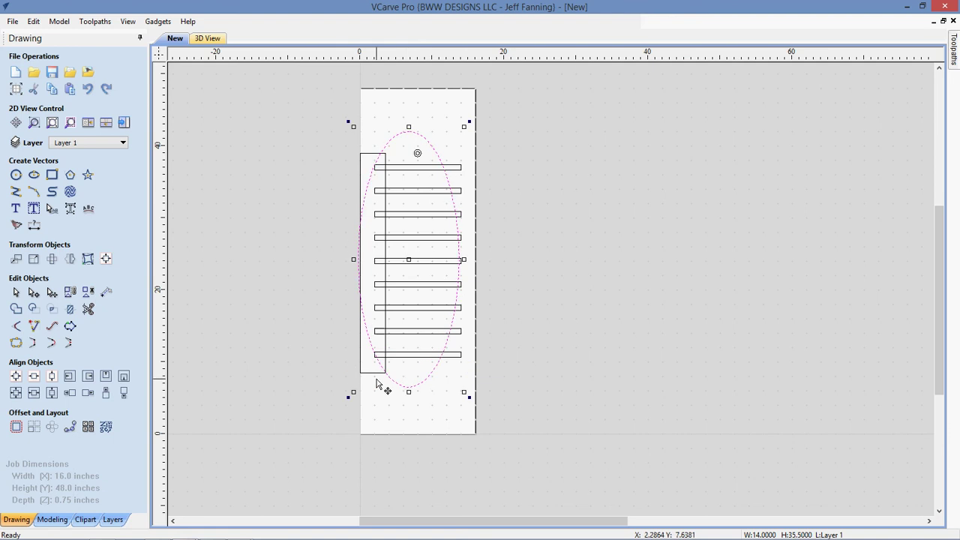
- With Interactive Vector Trim, remove the right ends of the upper four slots that protrude beyond the ellipse
scroll(377, 383, up, 2)
scroll(390, 379, down, 2)
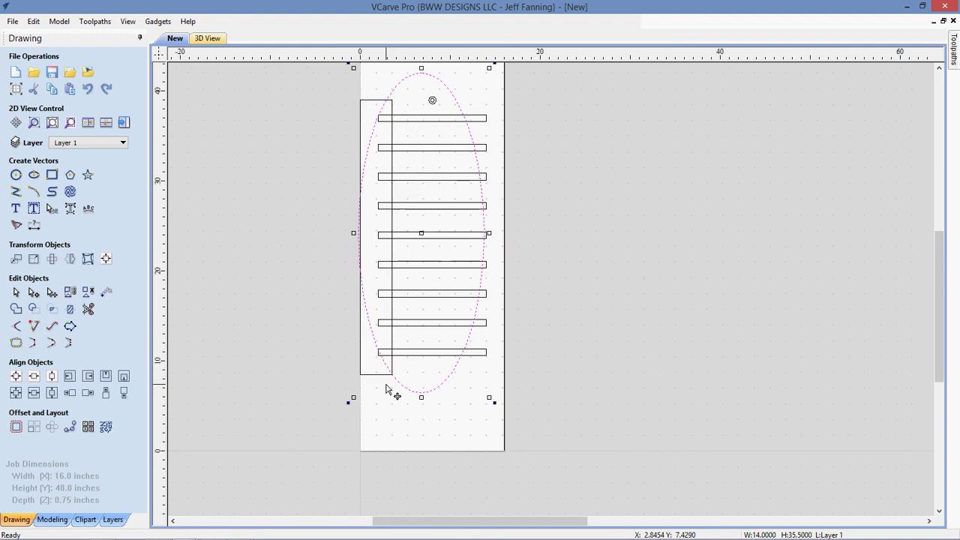
scroll(384, 368, down, 1)
click(88, 310)
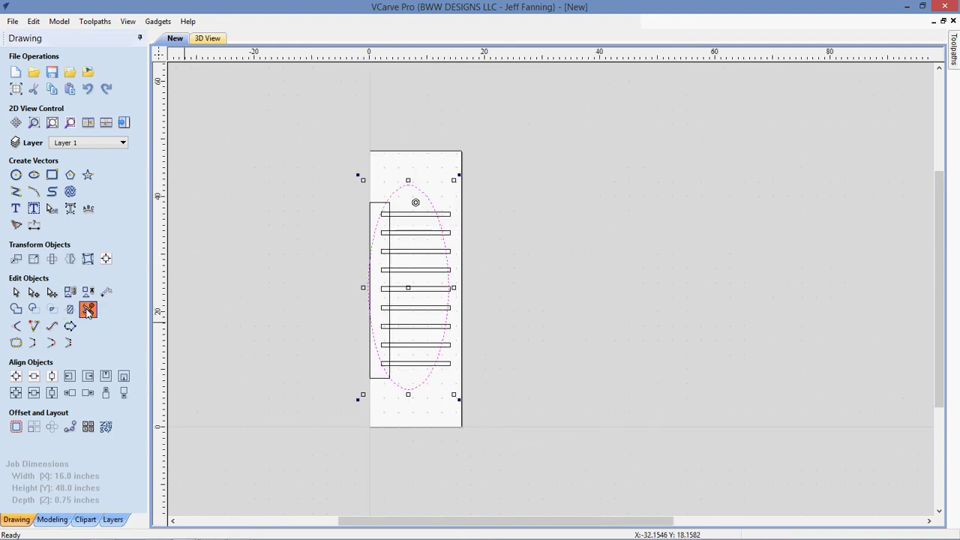
scroll(450, 247, up, 2)
scroll(448, 247, up, 1)
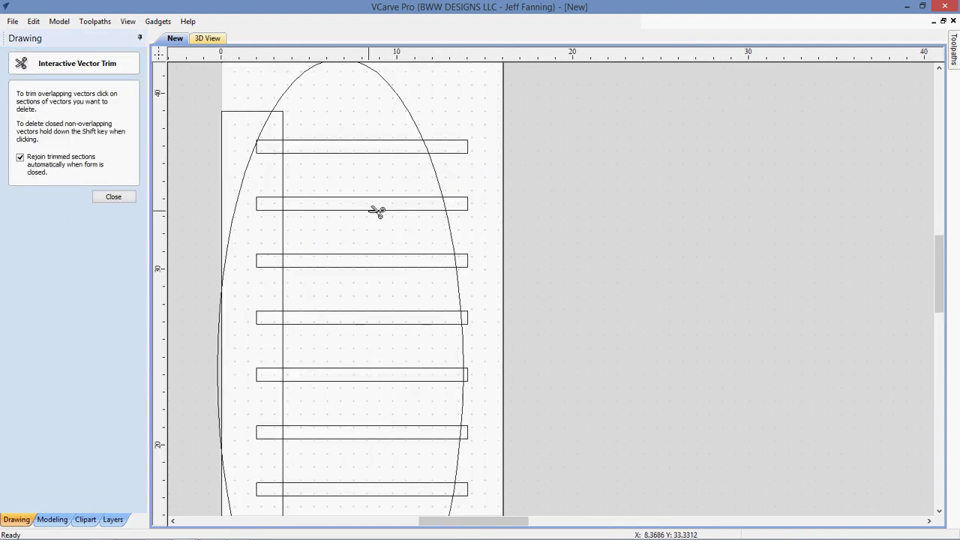
scroll(455, 182, down, 1)
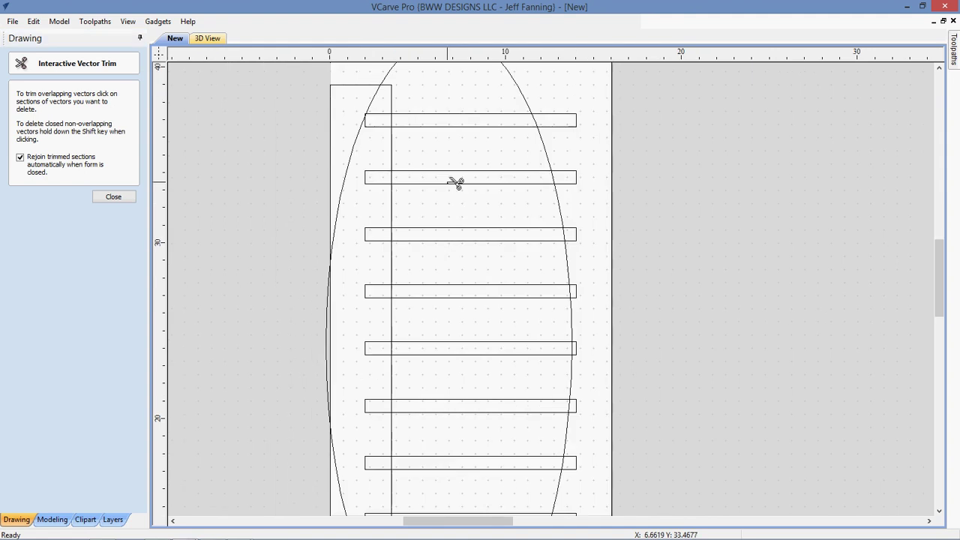
scroll(492, 145, down, 1)
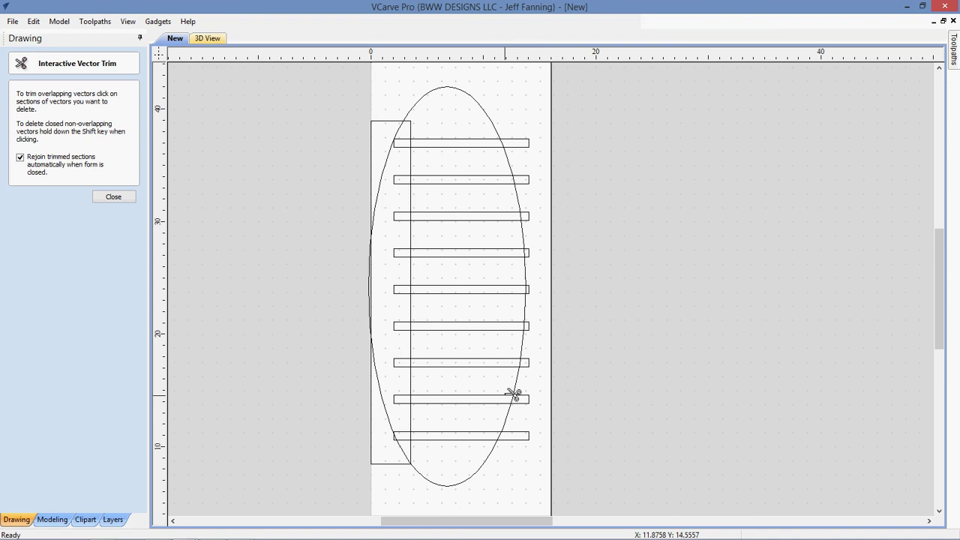
click(528, 146)
click(529, 177)
click(529, 215)
click(529, 252)
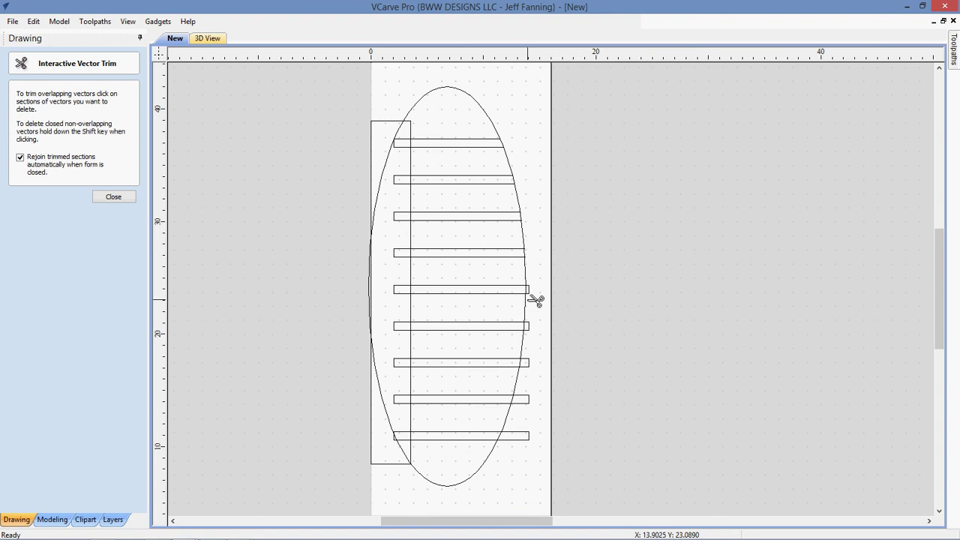
click(529, 291)
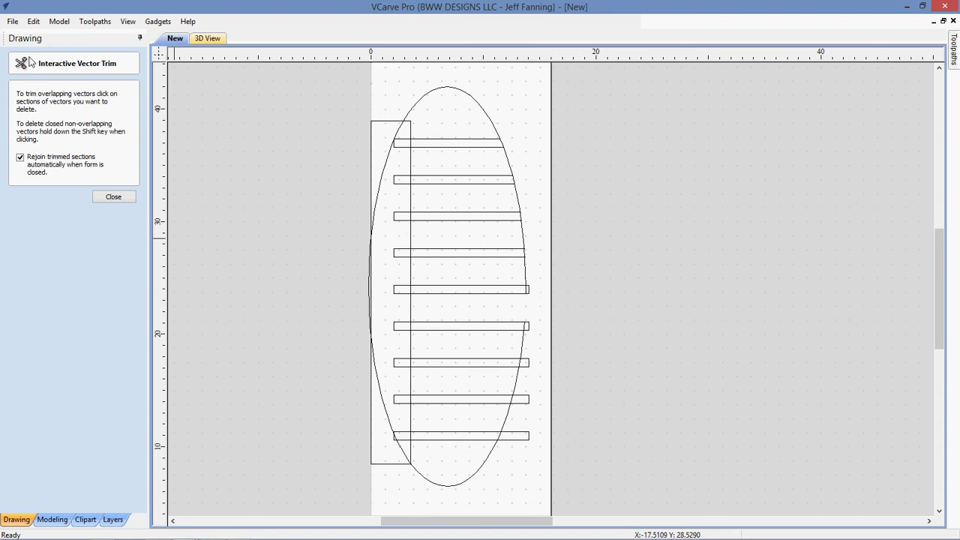
click(34, 21)
click(35, 25)
- Trim the right ends of the lower five slots where they protrude beyond the ellipse
scroll(542, 300, up, 1)
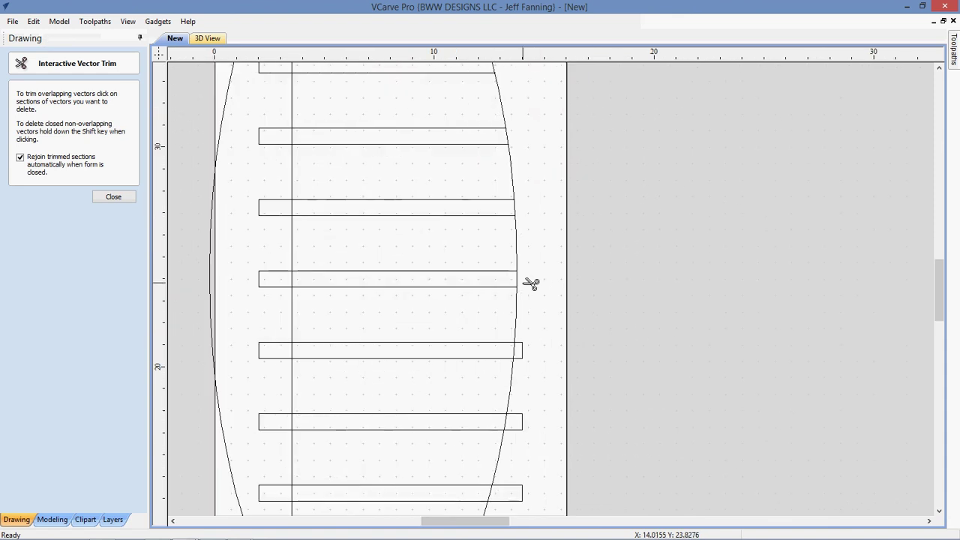
scroll(530, 283, up, 2)
click(524, 351)
click(520, 421)
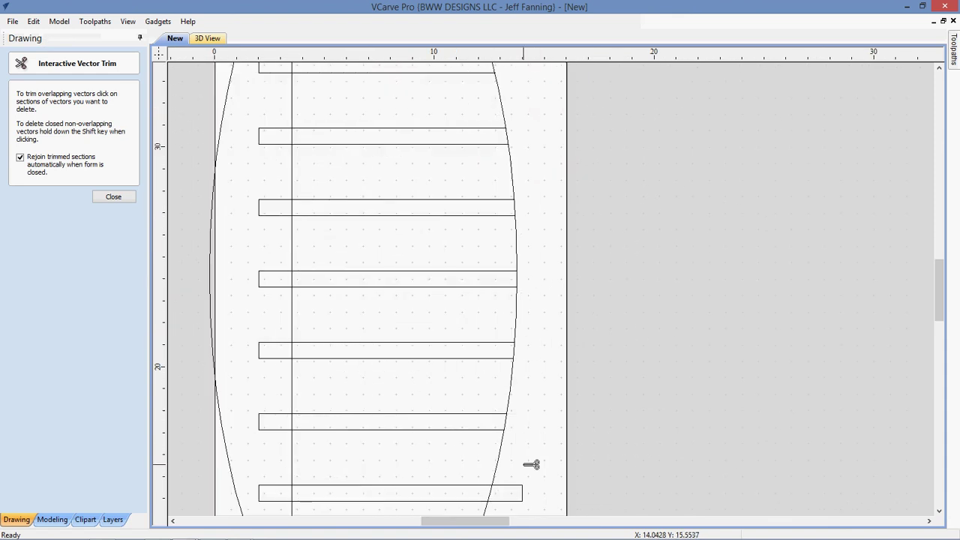
middle_drag(531, 465, 564, 411)
click(559, 433)
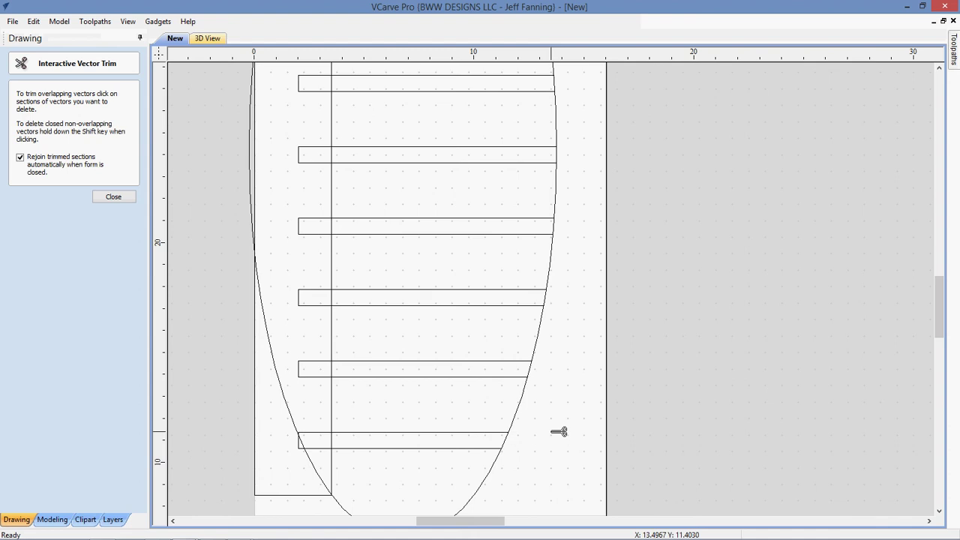
- Trim away the ellipse arc that bulges past the material's left edge
scroll(559, 432, down, 3)
scroll(428, 315, up, 3)
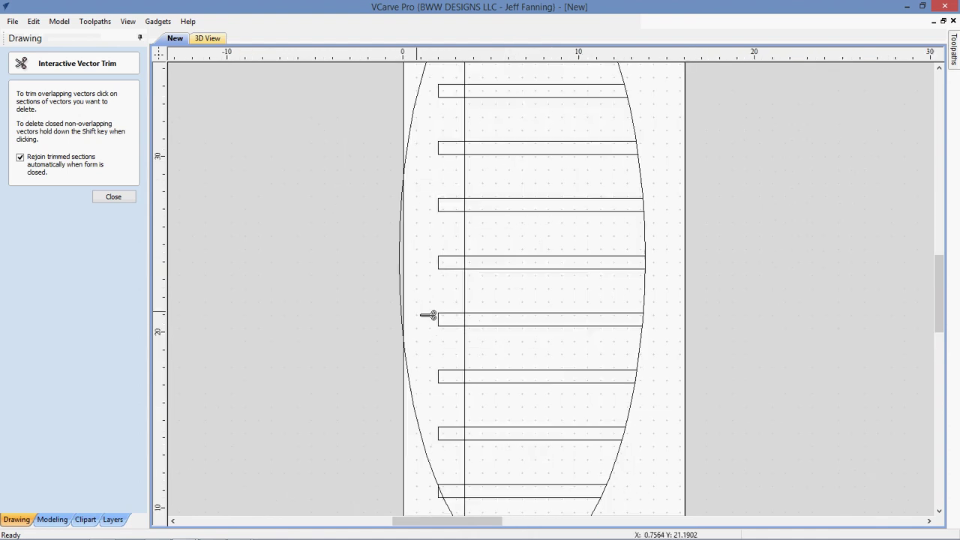
scroll(427, 314, up, 2)
scroll(469, 276, up, 2)
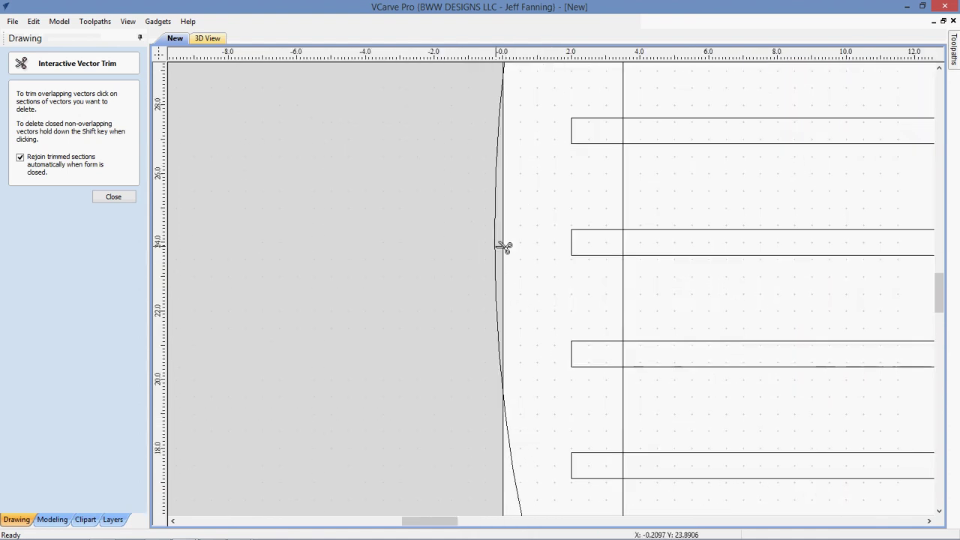
scroll(483, 273, down, 3)
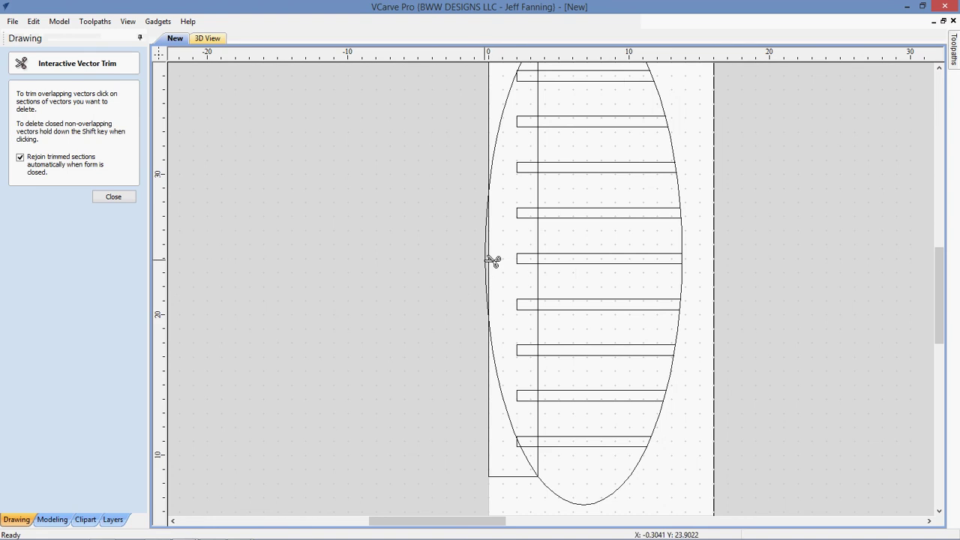
click(488, 260)
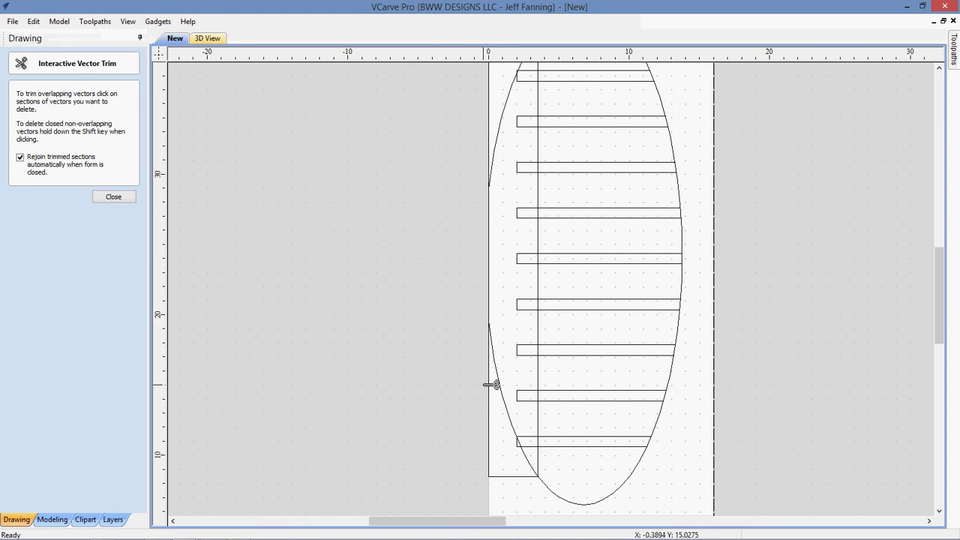
- Trim the ellipse's lower-left arc inside the vertical rectangle, including the sections inside and below the lowest slot
click(502, 366)
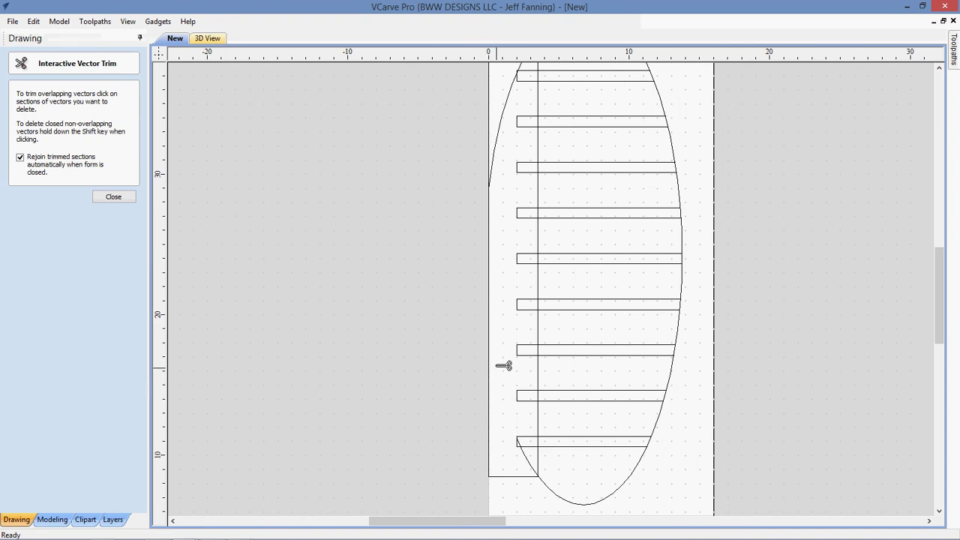
scroll(528, 435, up, 2)
click(529, 432)
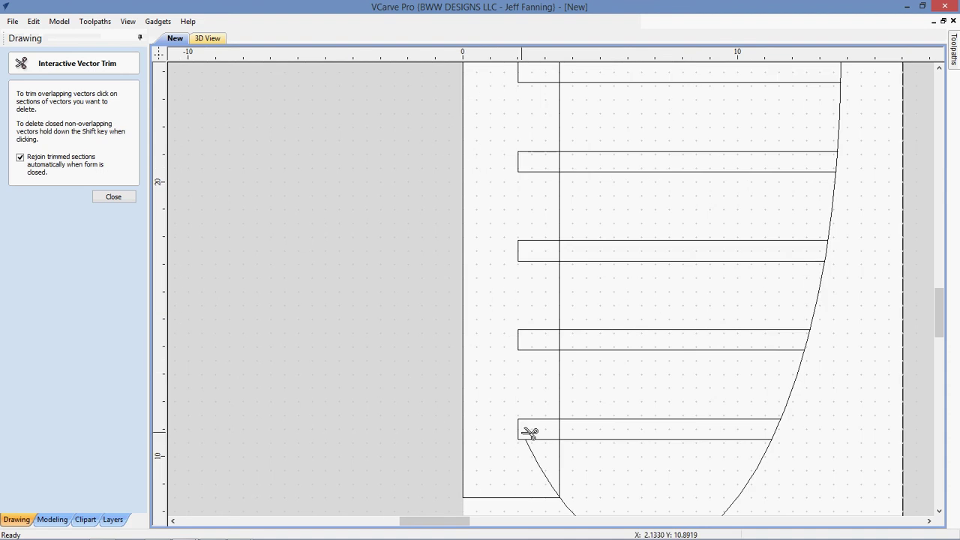
click(542, 461)
- Trim the ellipse's upper-left arc inside the vertical rectangle, from its left edge through the top slot to its upper edge
scroll(526, 473, down, 3)
scroll(529, 473, down, 2)
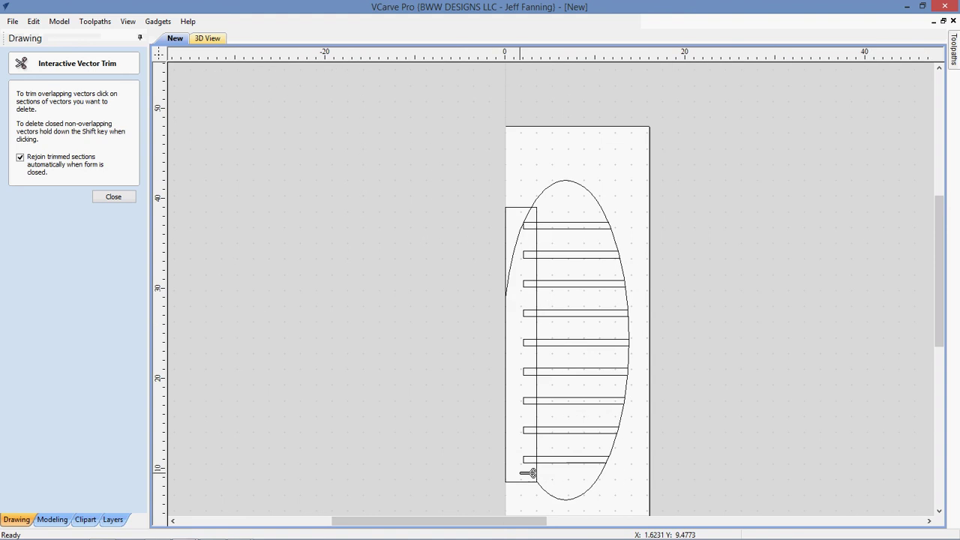
click(516, 244)
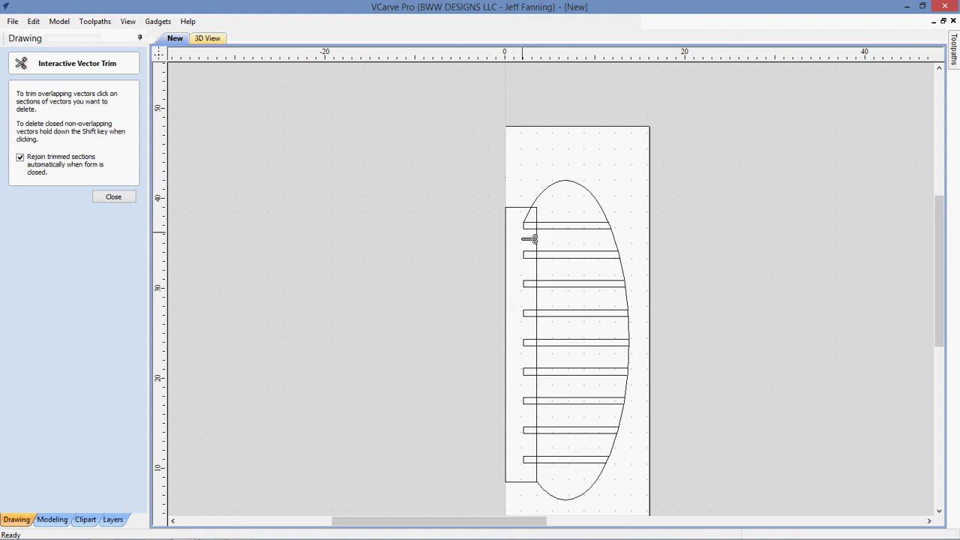
scroll(533, 215, up, 2)
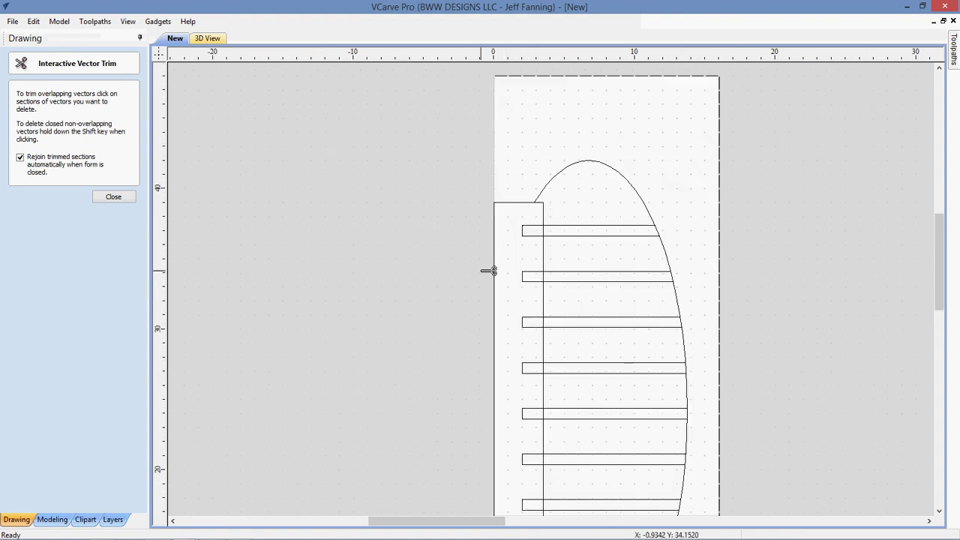
middle_drag(502, 276, 462, 286)
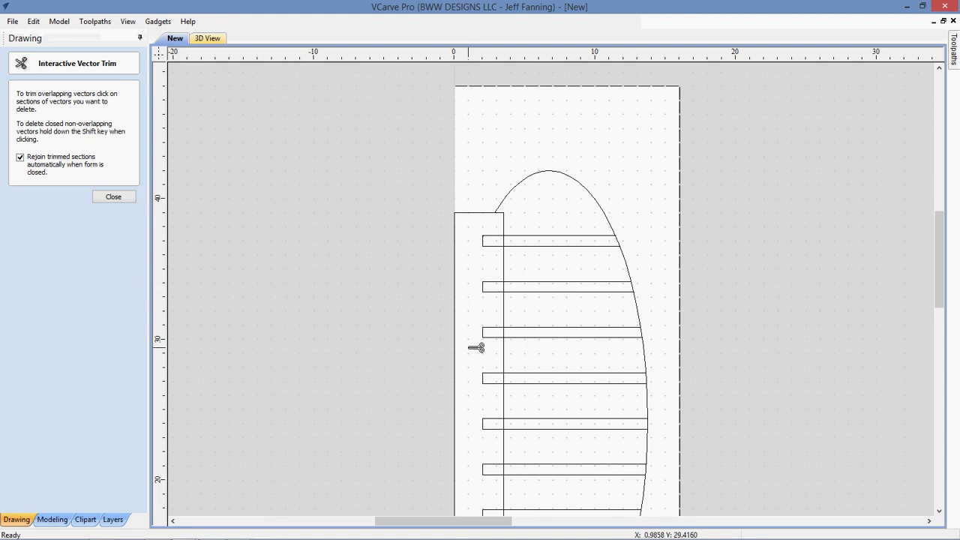
- Trim the top slot's left end inside the vertical rectangle, including the small leftover corner fragment
scroll(476, 347, down, 2)
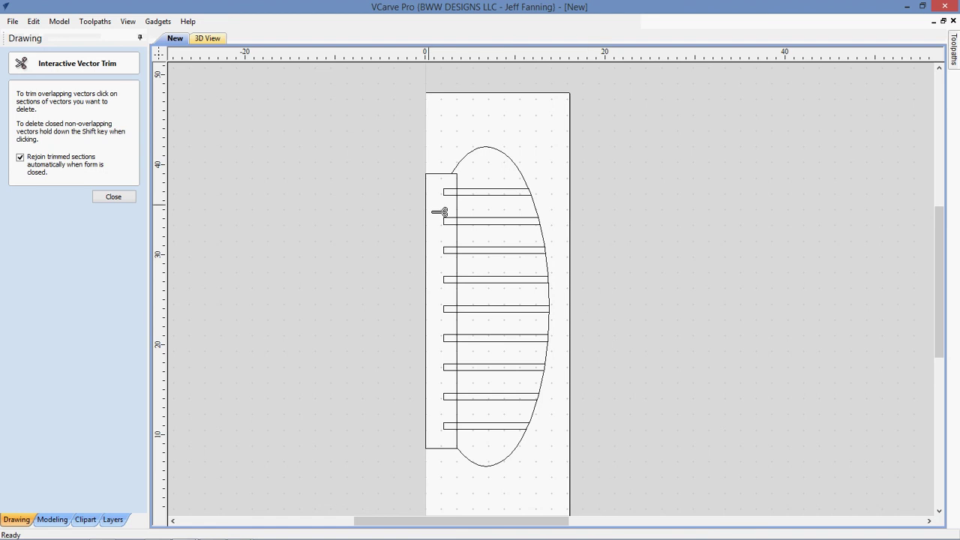
scroll(440, 212, up, 2)
click(446, 188)
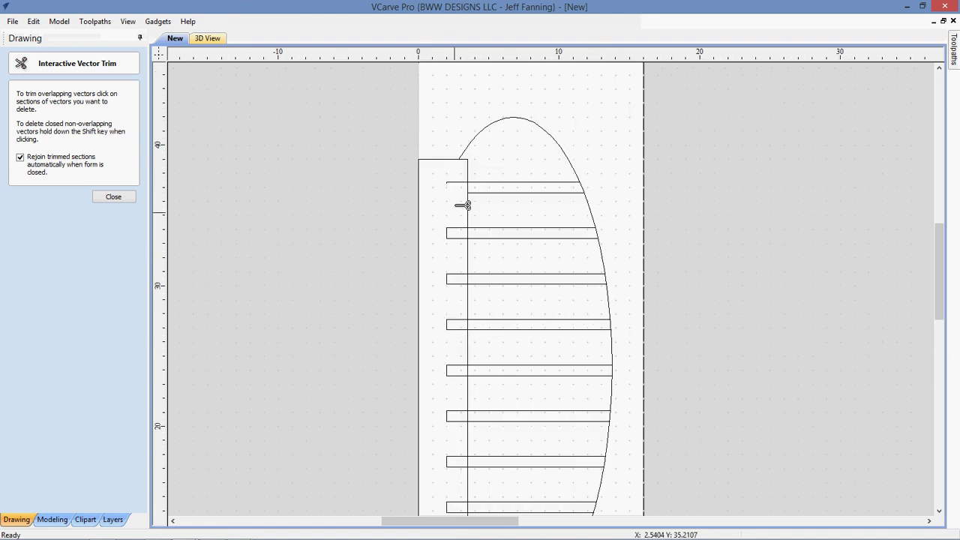
click(454, 182)
scroll(464, 179, up, 3)
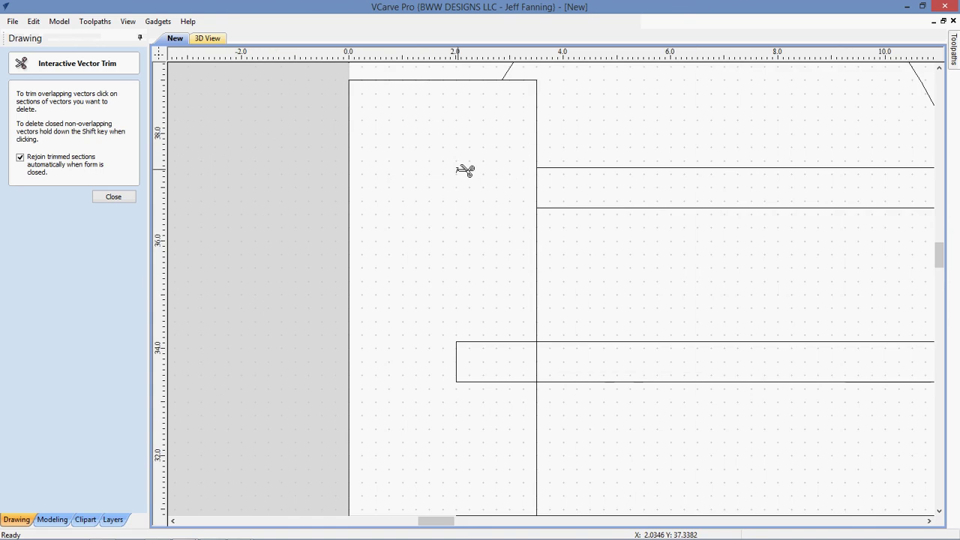
scroll(458, 173, up, 3)
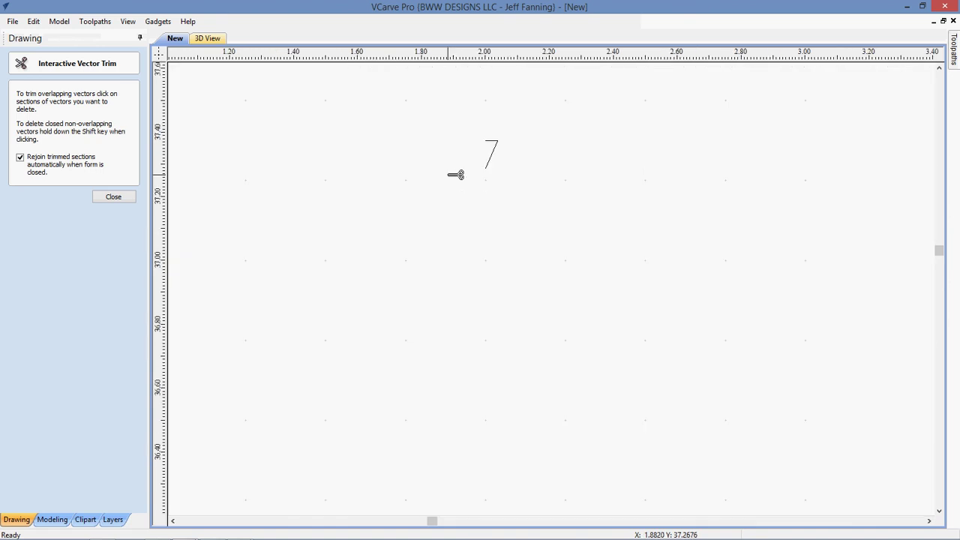
click(495, 153)
scroll(490, 182, down, 1)
scroll(477, 324, down, 3)
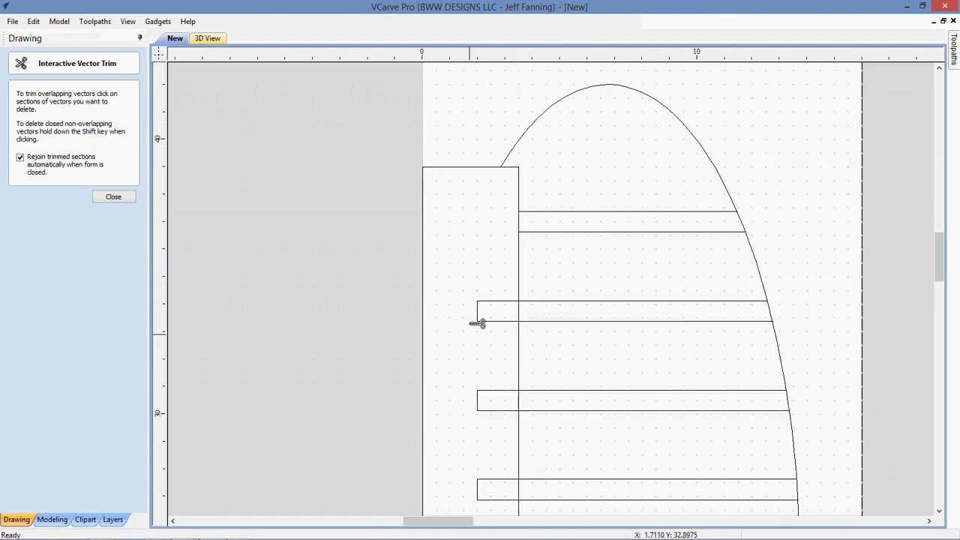
- Trim the left ends of the second to fifth slots from the top where they extend inside the vertical rectangle
click(501, 300)
click(502, 390)
middle_drag(496, 431, 485, 302)
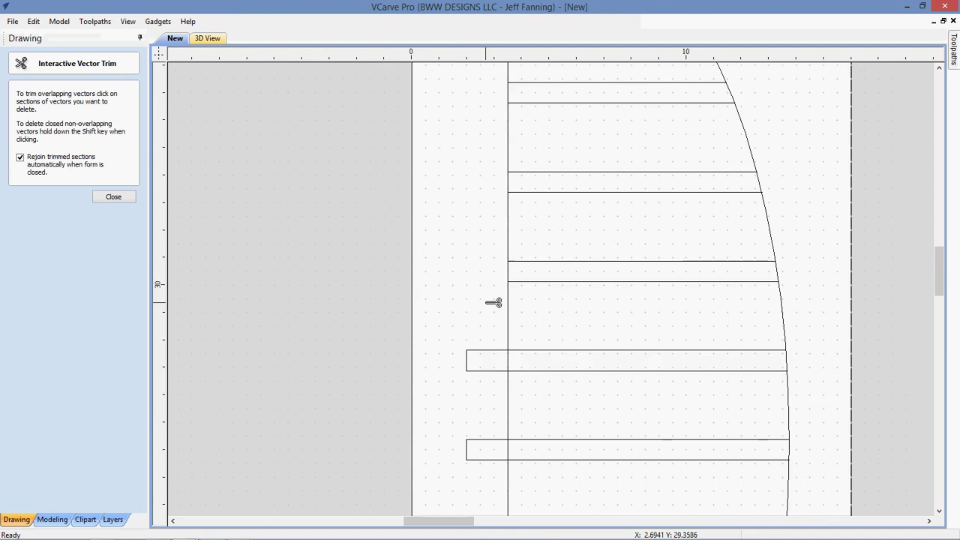
click(485, 371)
click(485, 458)
- Trim the rectangle's right edge across the top slot and the ellipse arc across the slot's outer end
scroll(487, 465, down, 2)
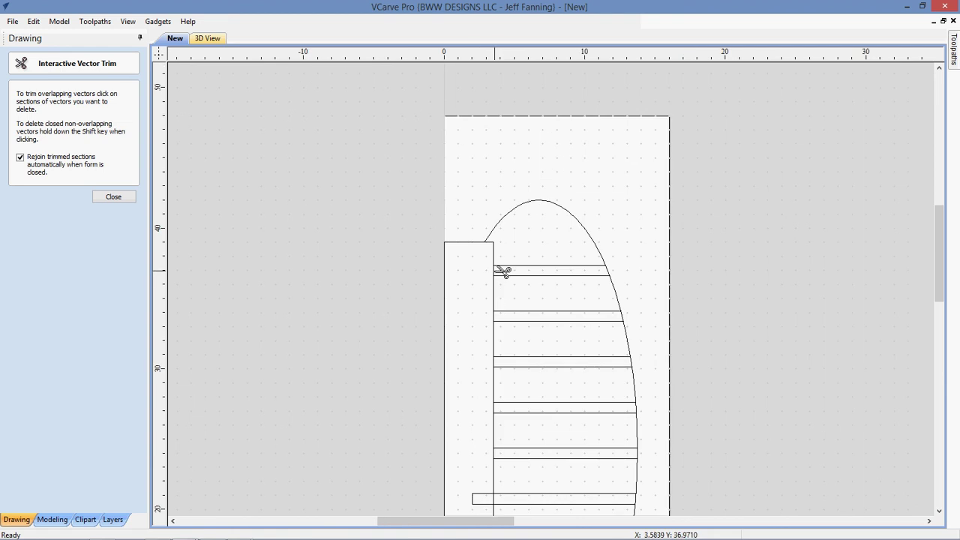
click(495, 271)
click(609, 272)
scroll(507, 318, up, 2)
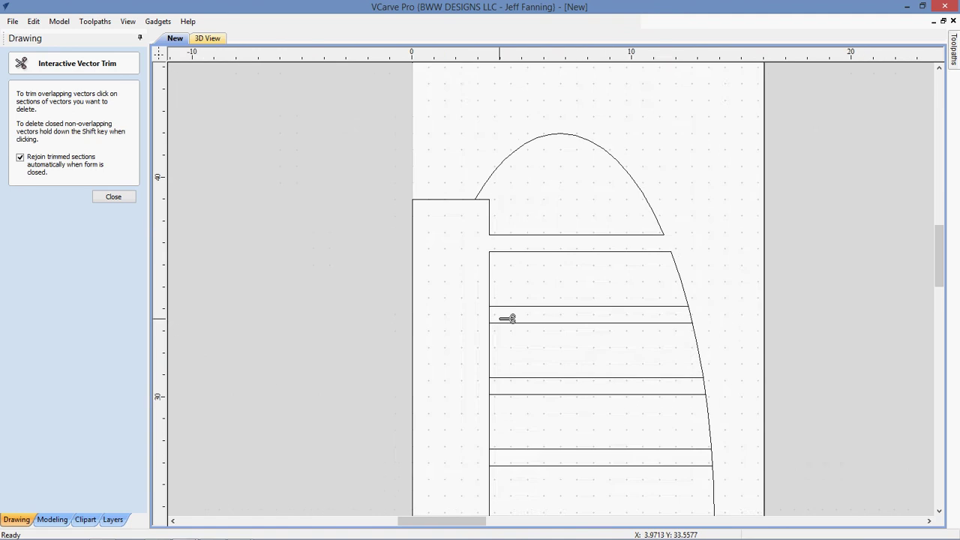
scroll(506, 318, up, 2)
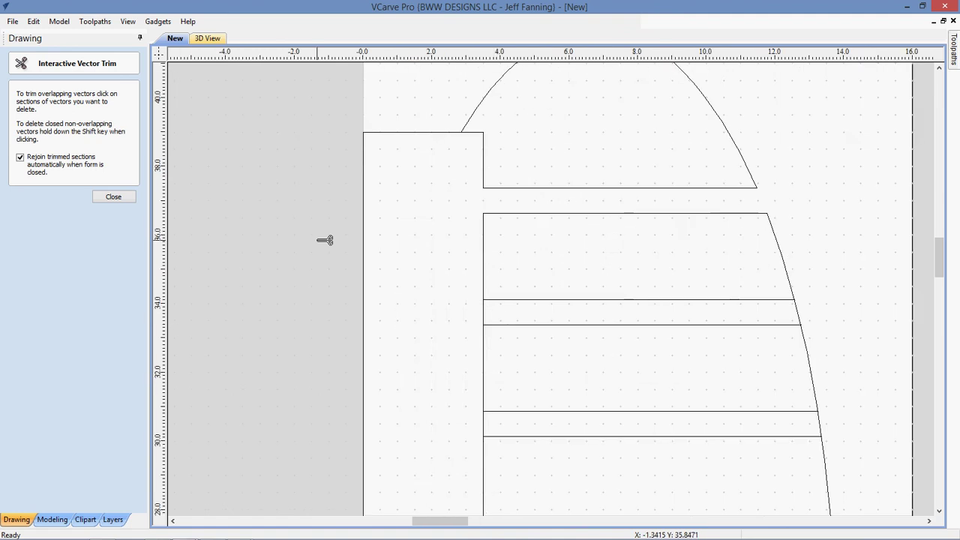
- Undo the last two trims at the top slot's inner and outer ends
click(34, 22)
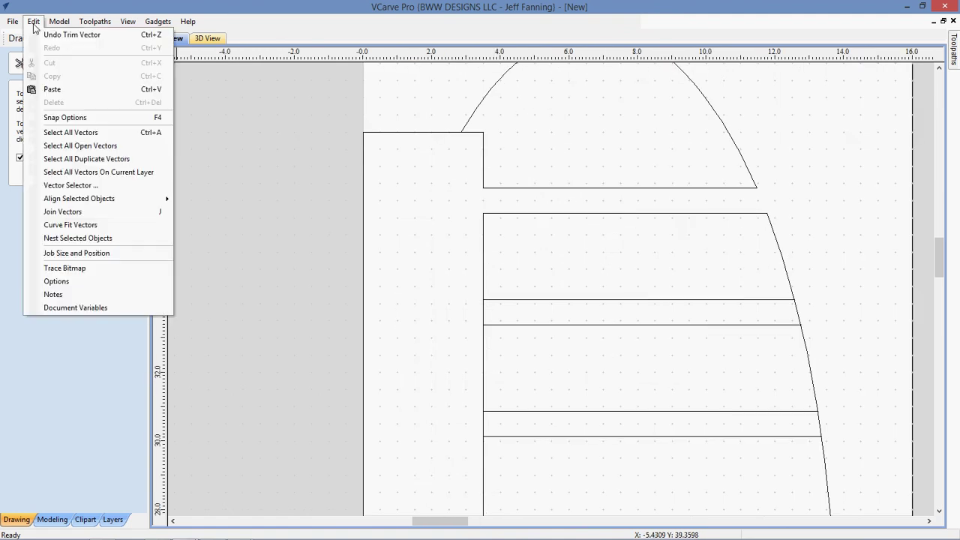
click(40, 34)
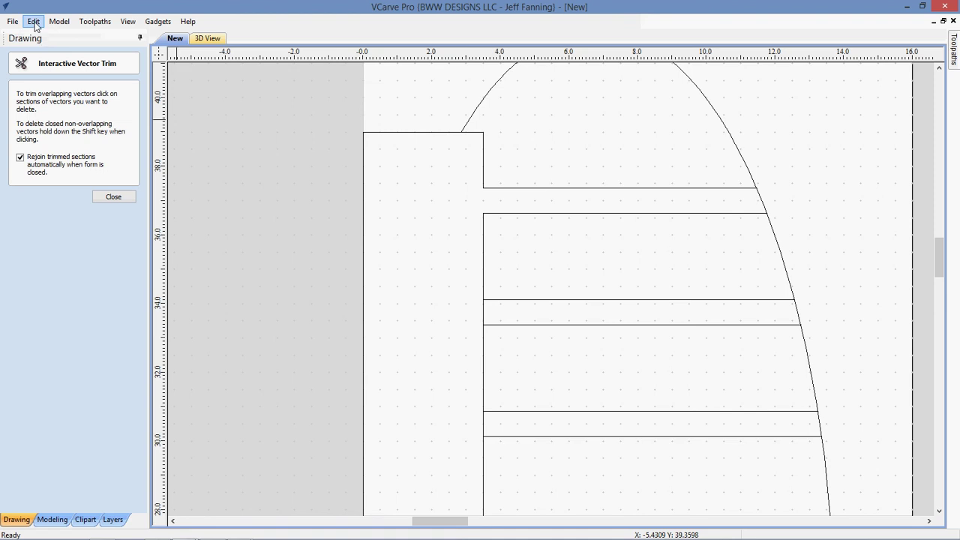
click(34, 21)
click(42, 36)
- Trim the ellipse arc across the top slot's outer end and the rectangle's upper-right corner inside the ellipse
scroll(411, 290, down, 2)
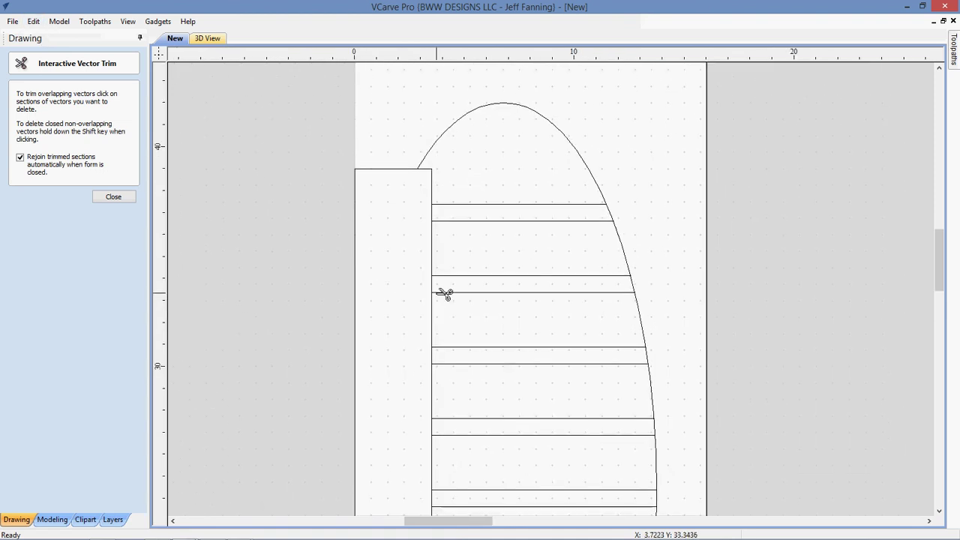
click(615, 210)
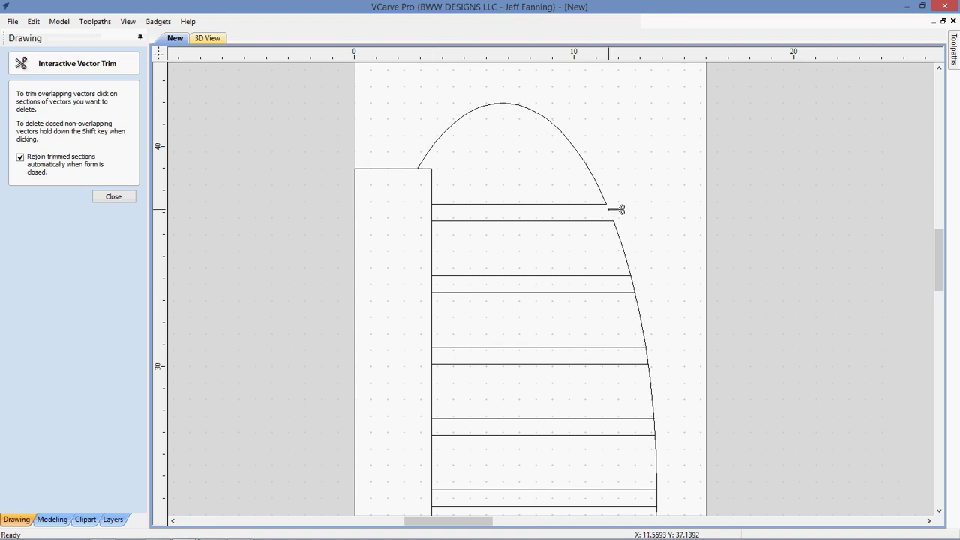
click(433, 194)
- Open the second to fifth slots from the top by trimming the ellipse arc across their outer ends
click(634, 285)
click(650, 354)
middle_drag(673, 403, 634, 352)
click(634, 342)
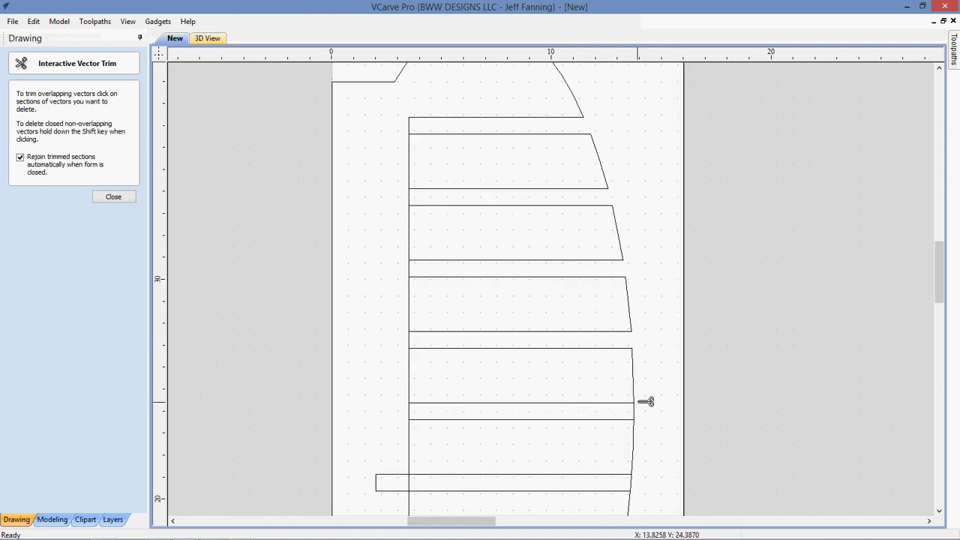
click(641, 409)
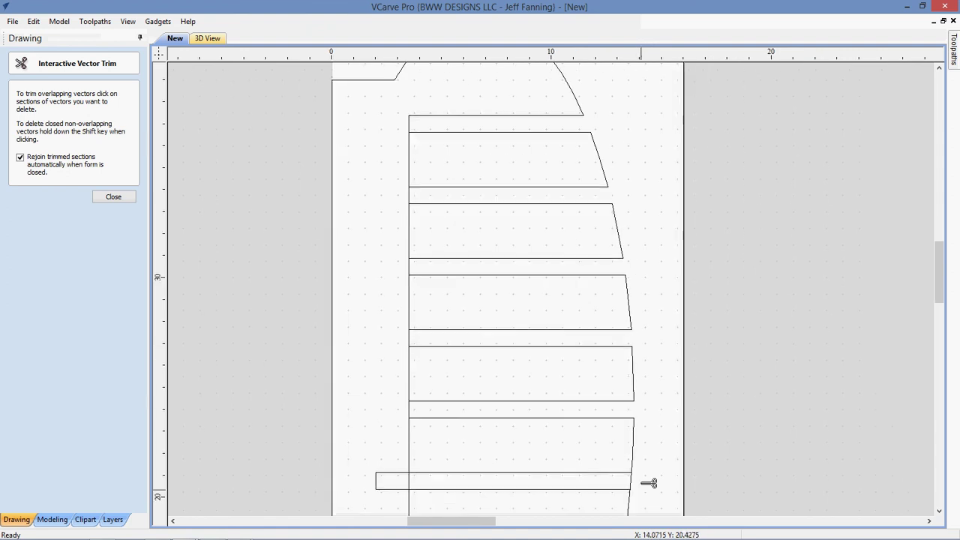
- Open the lowest four slots by trimming the ellipse arc across their outer ends
middle_drag(648, 482, 631, 357)
click(630, 354)
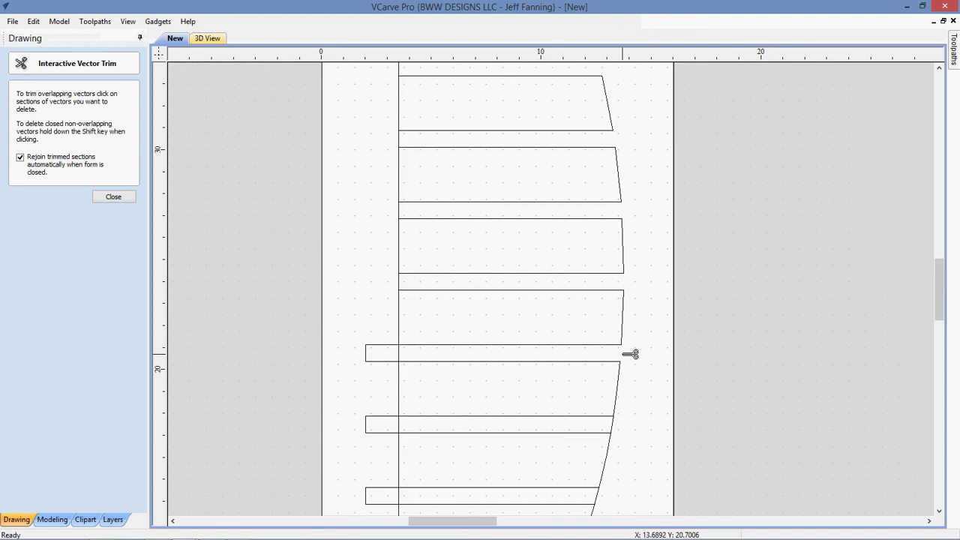
click(617, 425)
middle_drag(620, 479, 619, 381)
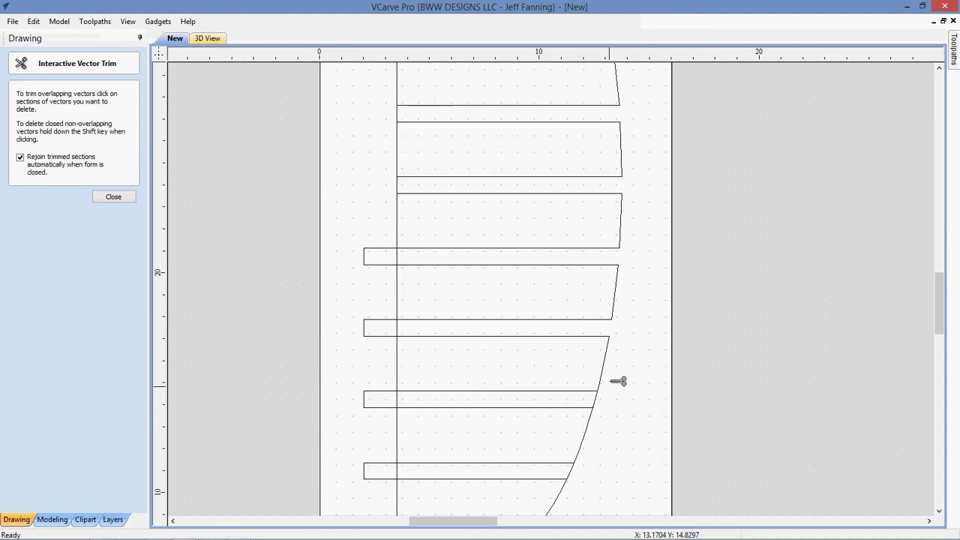
click(595, 398)
click(570, 474)
- Trim the left ends of the sixth to eighth slots from the top inside the vertical rectangle
scroll(578, 474, down, 4)
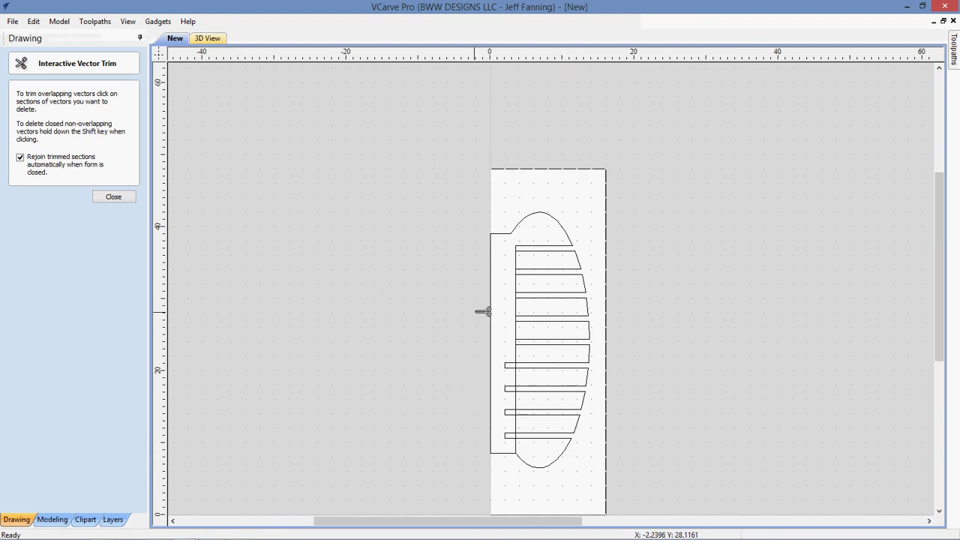
scroll(484, 311, up, 4)
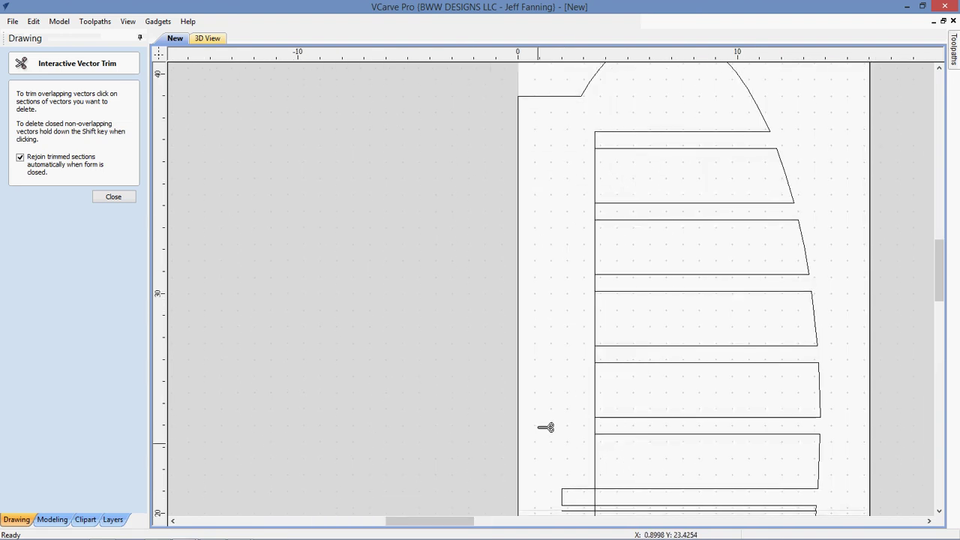
scroll(503, 462, up, 1)
middle_drag(503, 463, 471, 436)
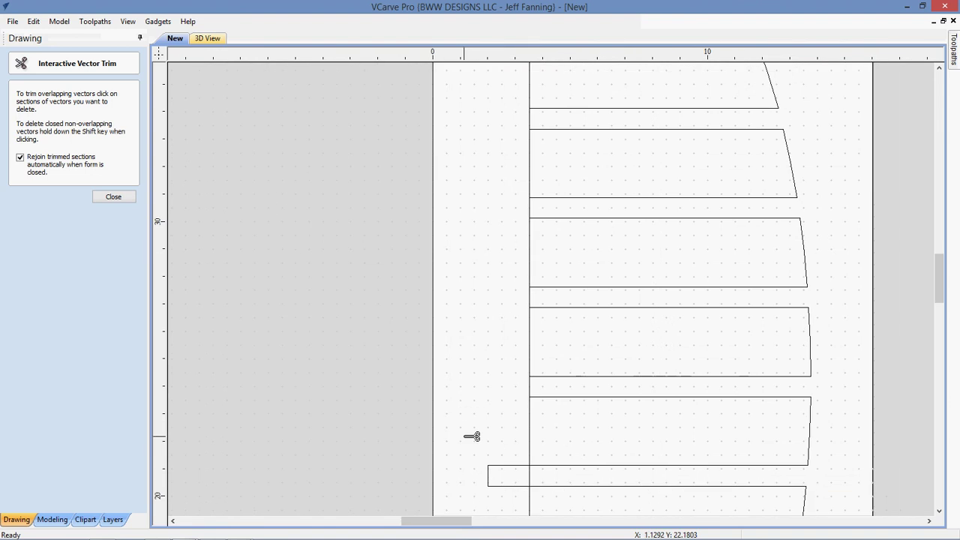
middle_drag(488, 480, 486, 383)
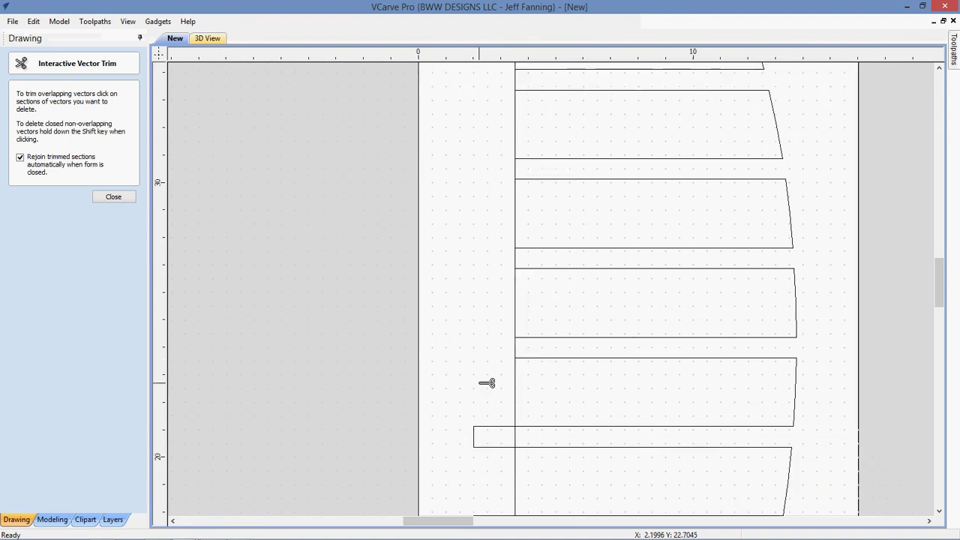
click(500, 428)
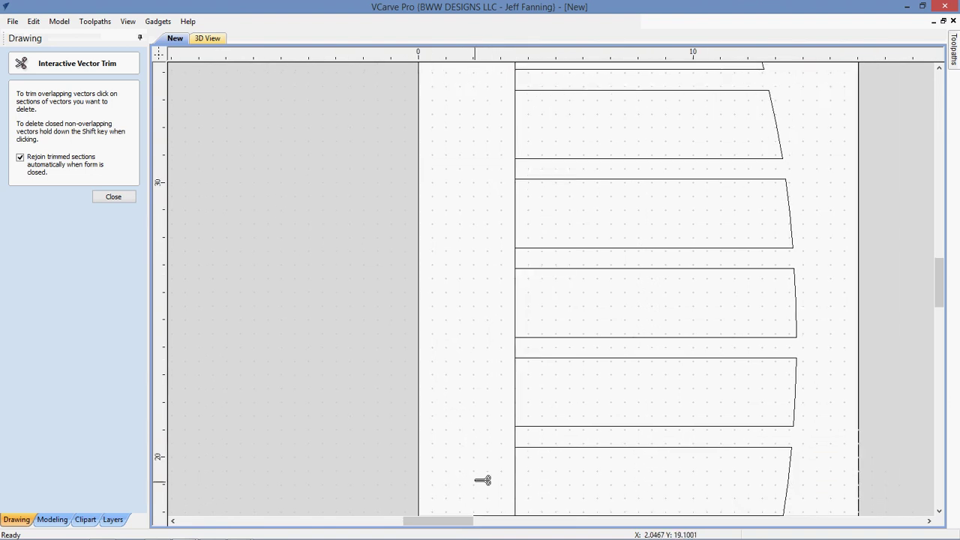
middle_drag(482, 480, 494, 385)
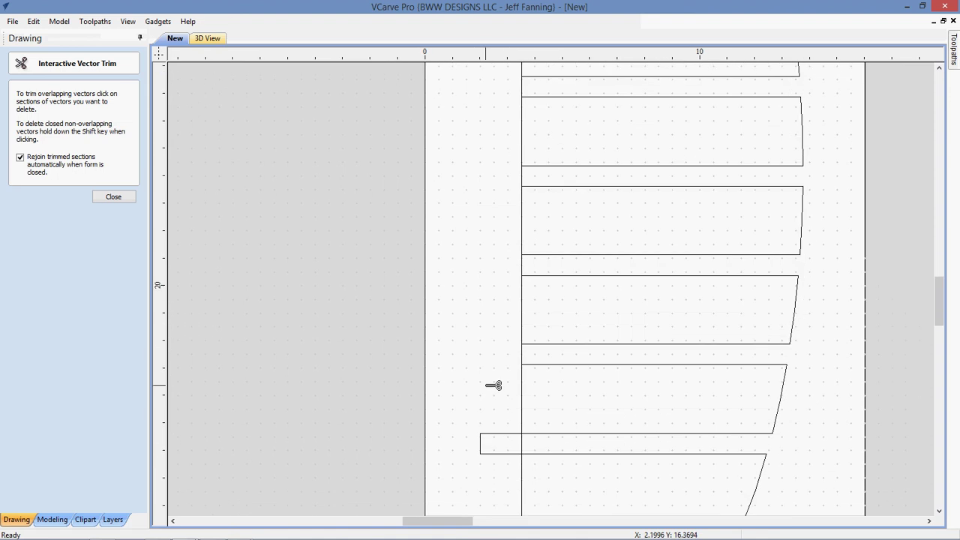
scroll(493, 385, down, 2)
click(498, 417)
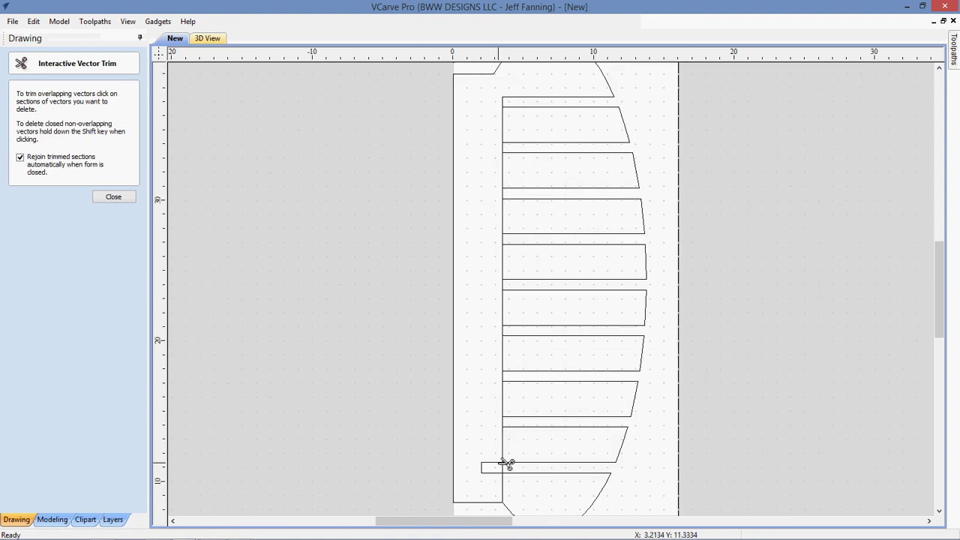
- Trim the lowest slot's left end inside the vertical rectangle, including the small leftover corner fragment
click(500, 463)
scroll(498, 476, up, 2)
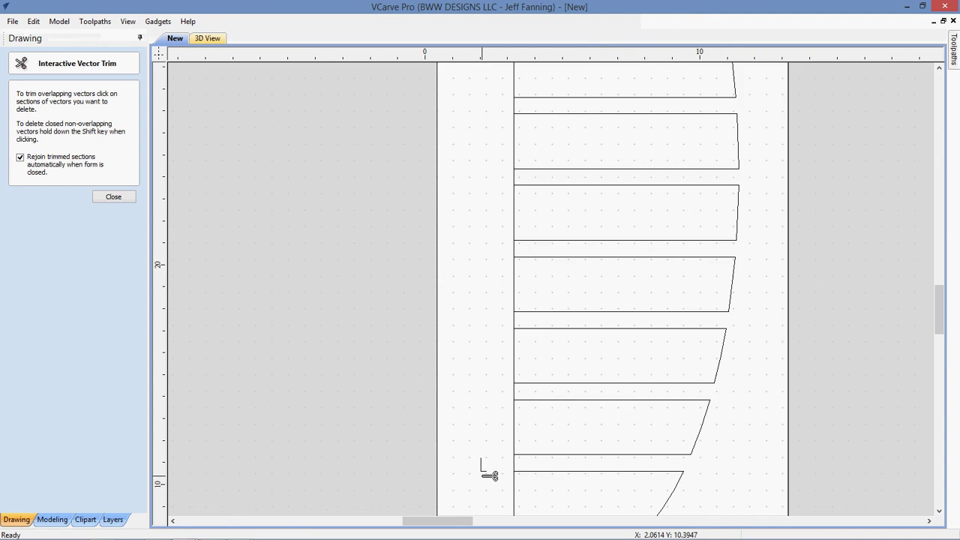
scroll(489, 474, up, 4)
click(495, 454)
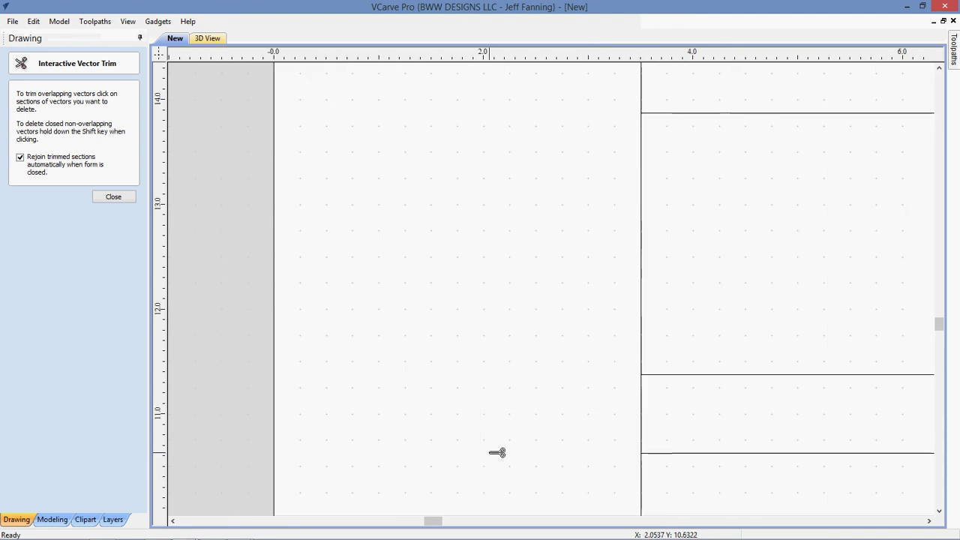
scroll(495, 450, down, 5)
scroll(481, 431, down, 2)
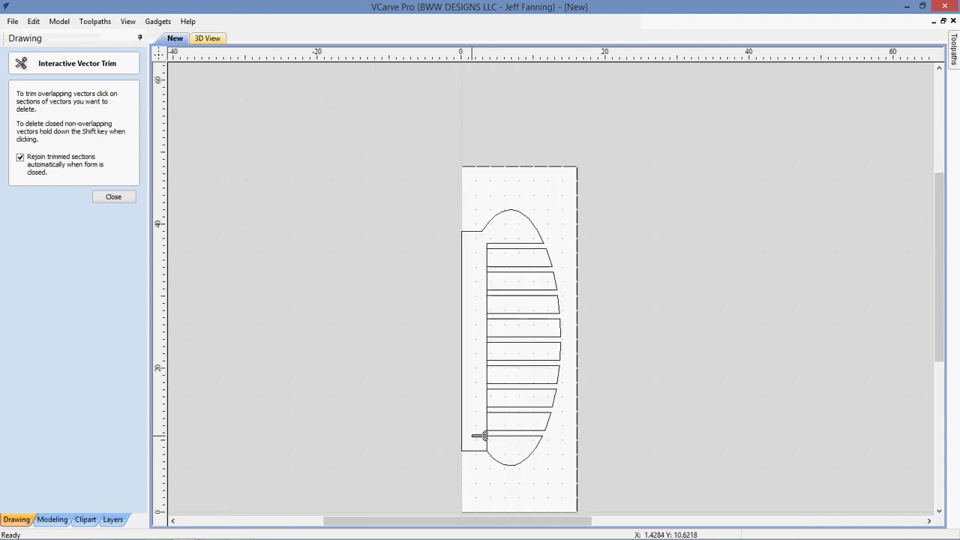
- Trim the rectangle's right edge between the slots from the top slot down to the fourth, keeping the slots' inner ends
scroll(479, 434, up, 2)
scroll(480, 435, down, 2)
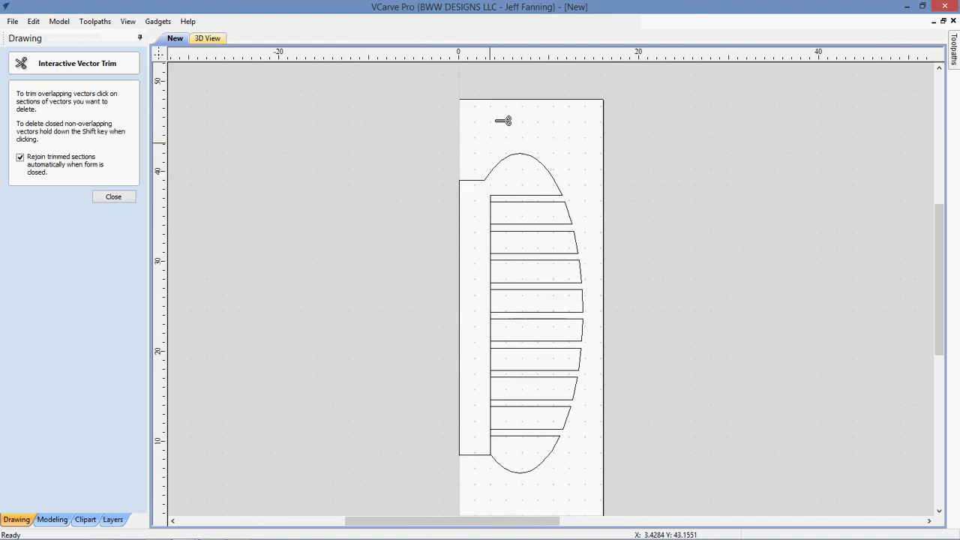
scroll(505, 234, up, 2)
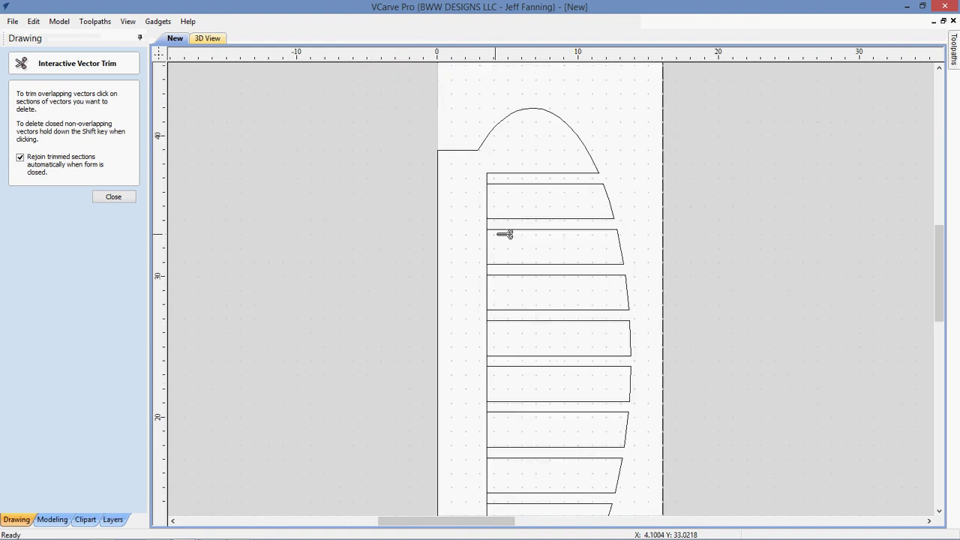
scroll(490, 220, up, 3)
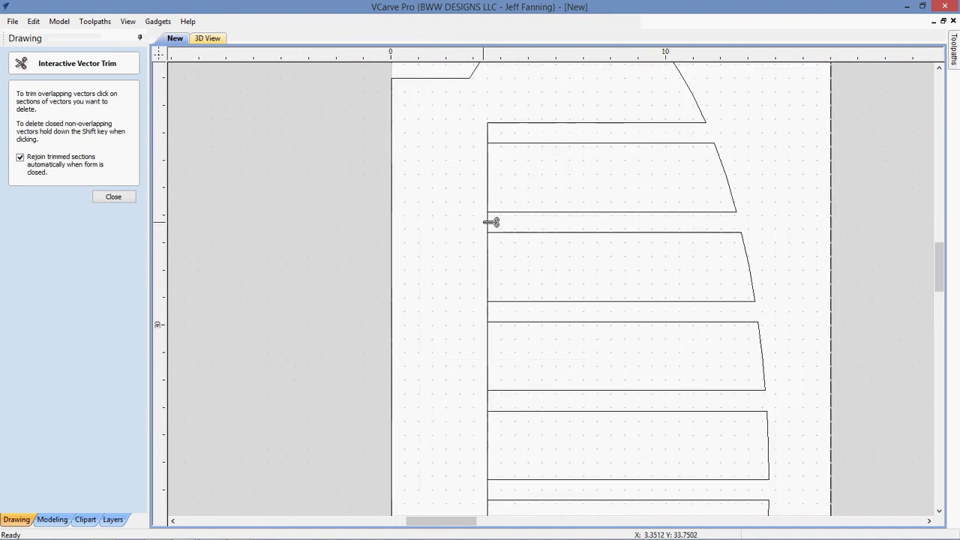
click(488, 174)
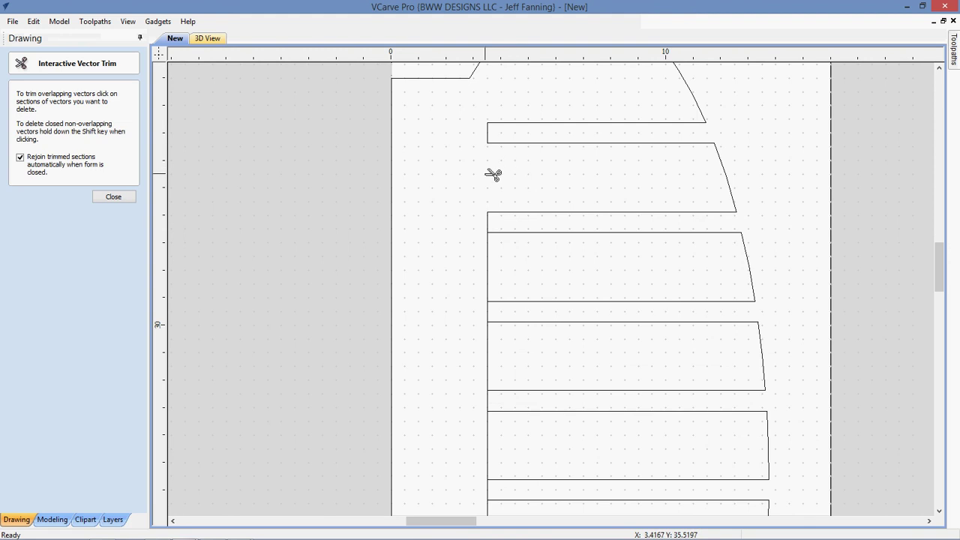
click(489, 268)
scroll(494, 349, up, 1)
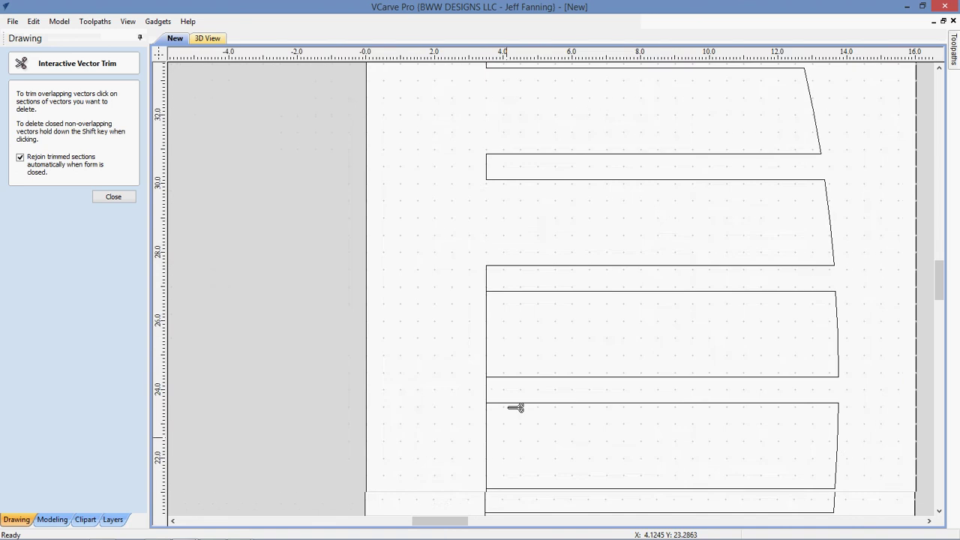
- Trim the rectangle's right edge between the slots from the fourth to the lowest, and the remaining section below the lowest slot
scroll(503, 343, down, 2)
scroll(502, 321, down, 2)
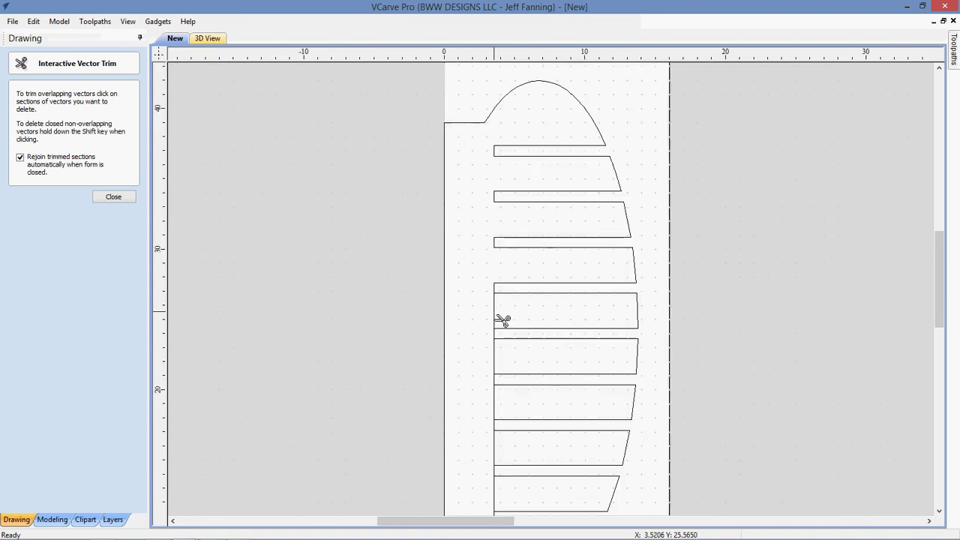
click(495, 320)
click(495, 354)
click(495, 411)
click(495, 448)
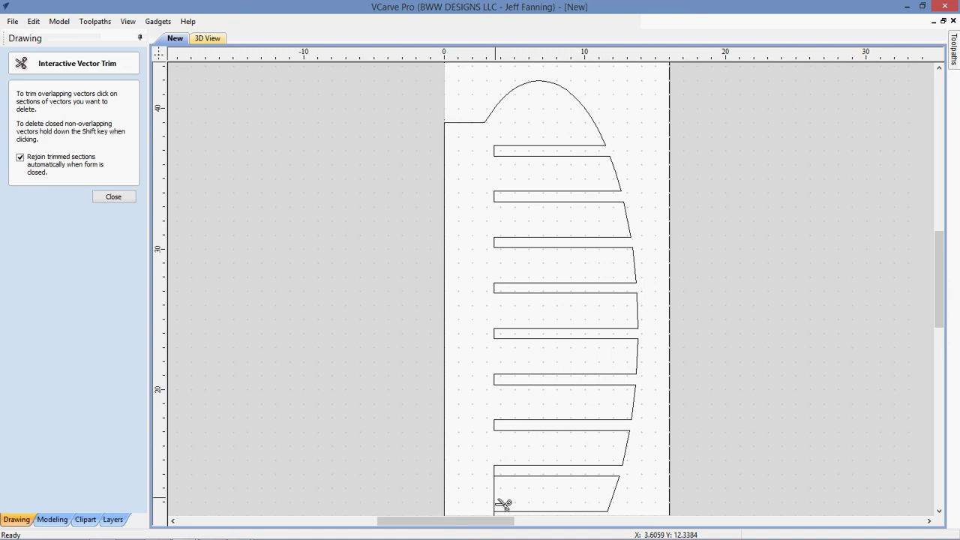
click(496, 501)
scroll(503, 480, down, 1)
scroll(508, 457, down, 2)
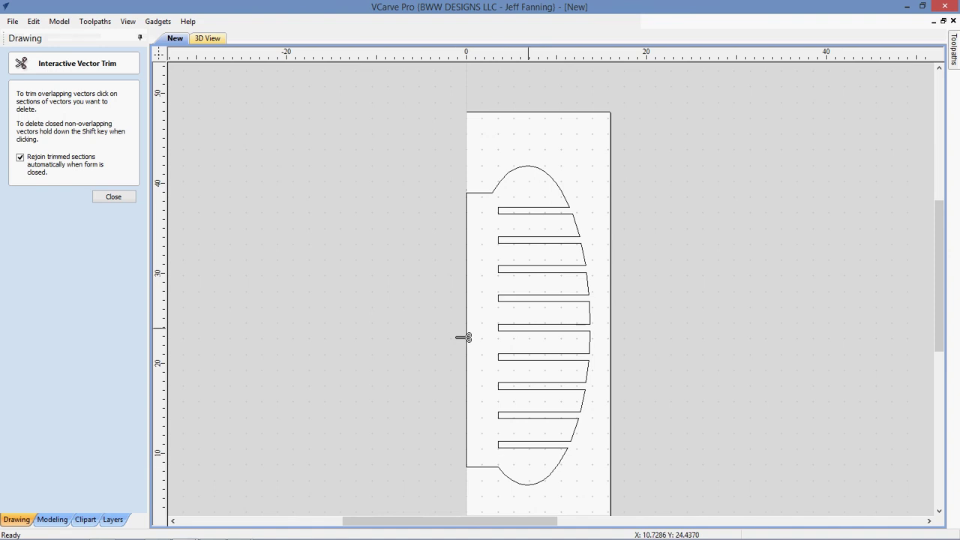
- Finish trimming and move the outline node where the short top edge meets the upper curve to about X 1.9, Y 40.2
scroll(562, 340, up, 2)
scroll(571, 341, down, 2)
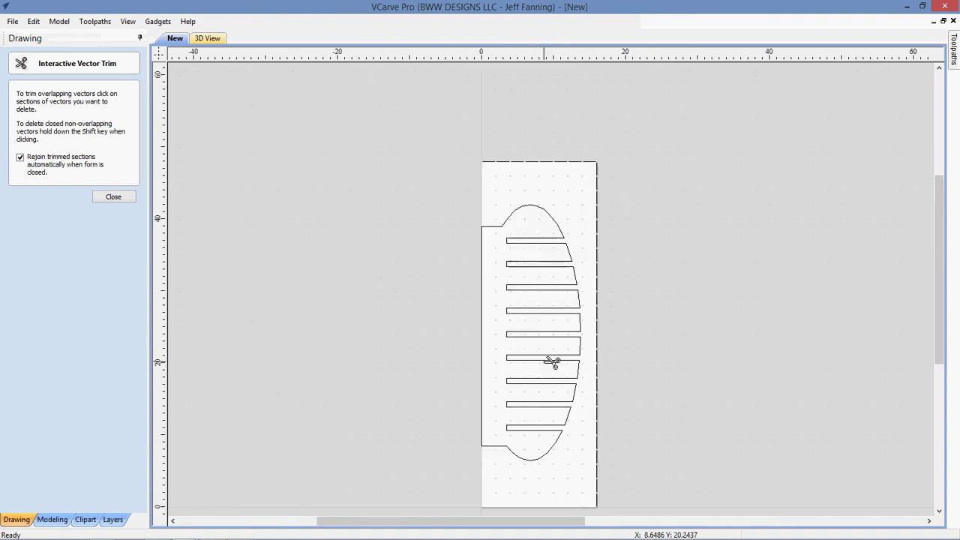
click(114, 198)
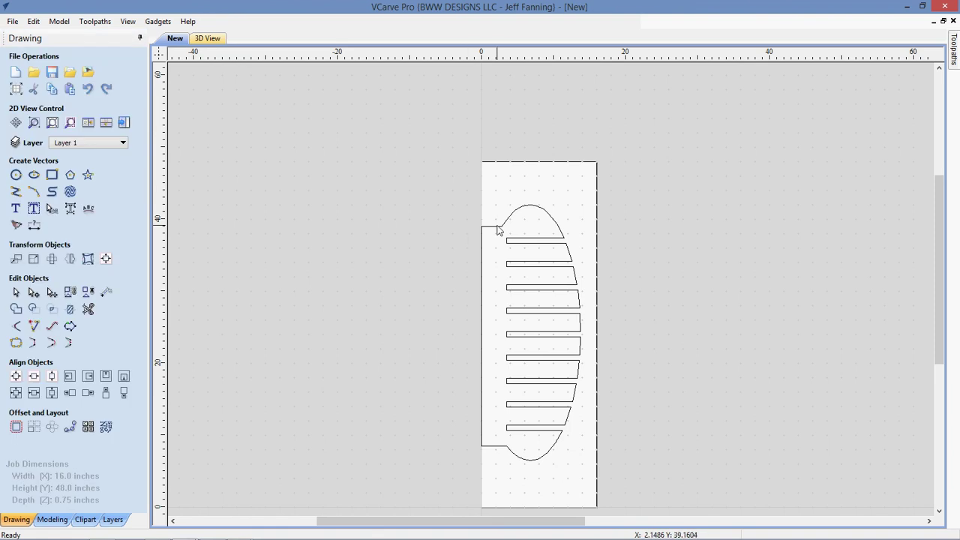
click(499, 231)
scroll(500, 231, up, 3)
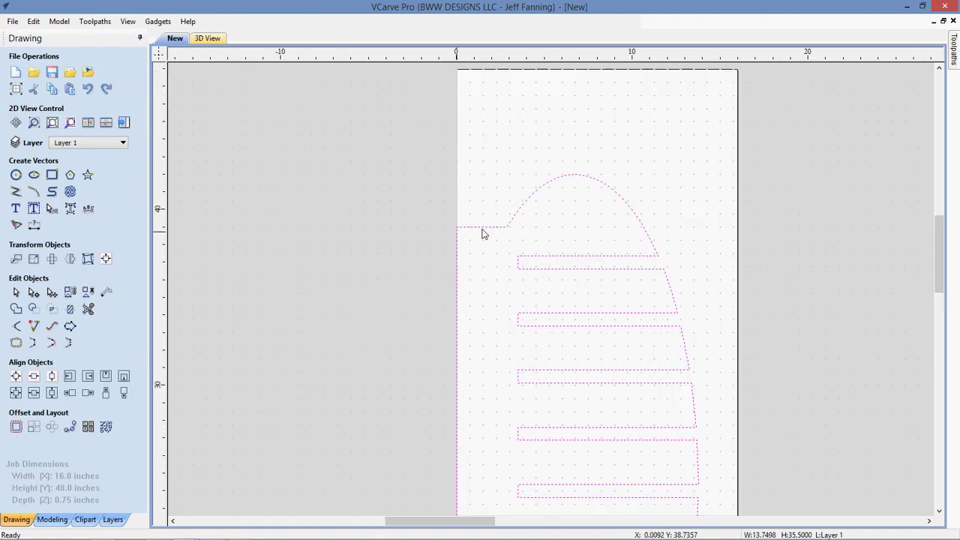
click(35, 343)
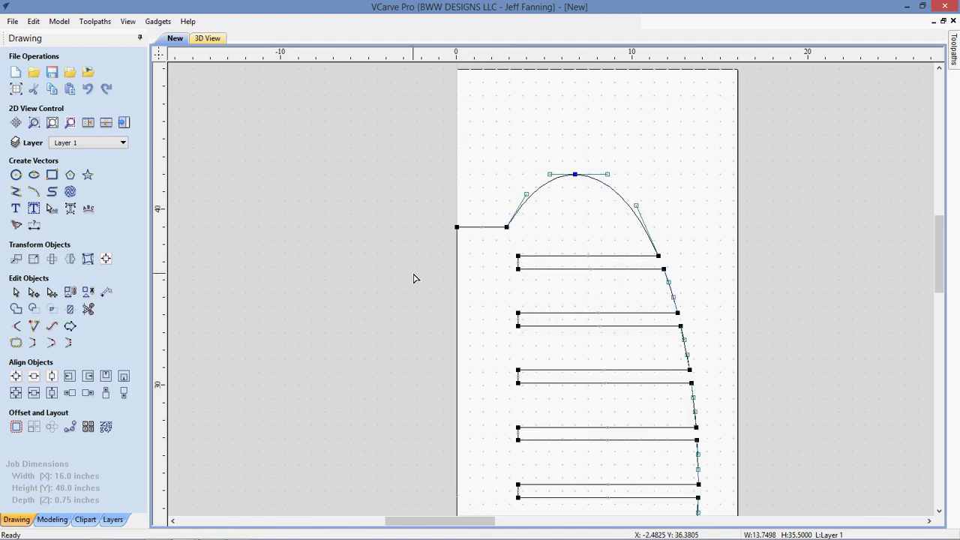
scroll(505, 236, up, 2)
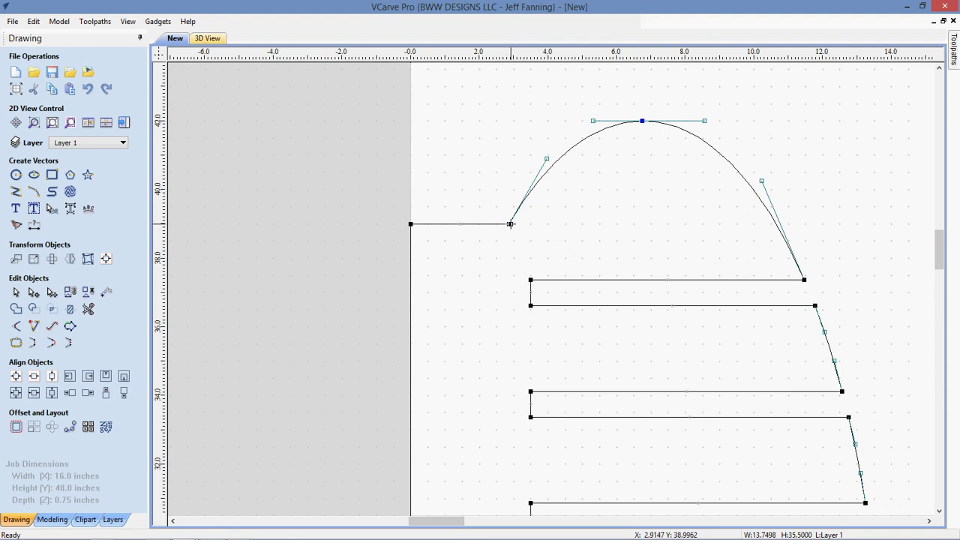
click(508, 224)
drag(484, 195, 474, 182)
scroll(469, 210, down, 1)
scroll(468, 219, down, 2)
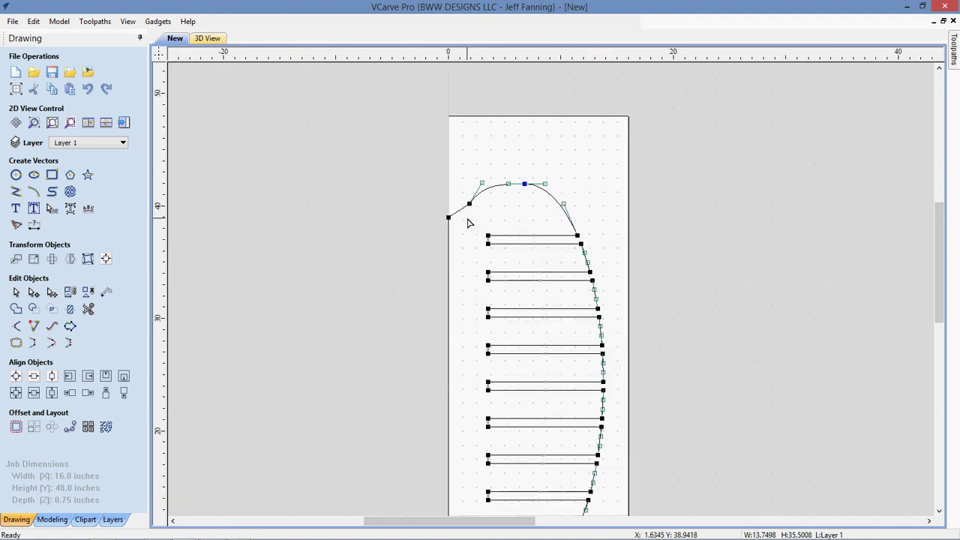
- Reshape the upper curve with the moved node's handle so it continues smoothly from the sloped edge, and finish node editing
scroll(465, 225, down, 1)
scroll(465, 227, up, 2)
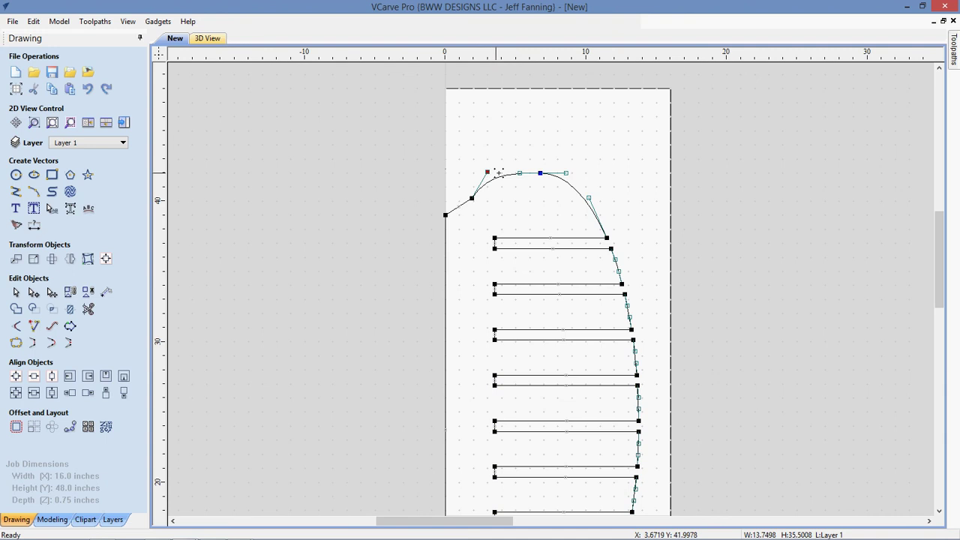
drag(487, 172, 503, 175)
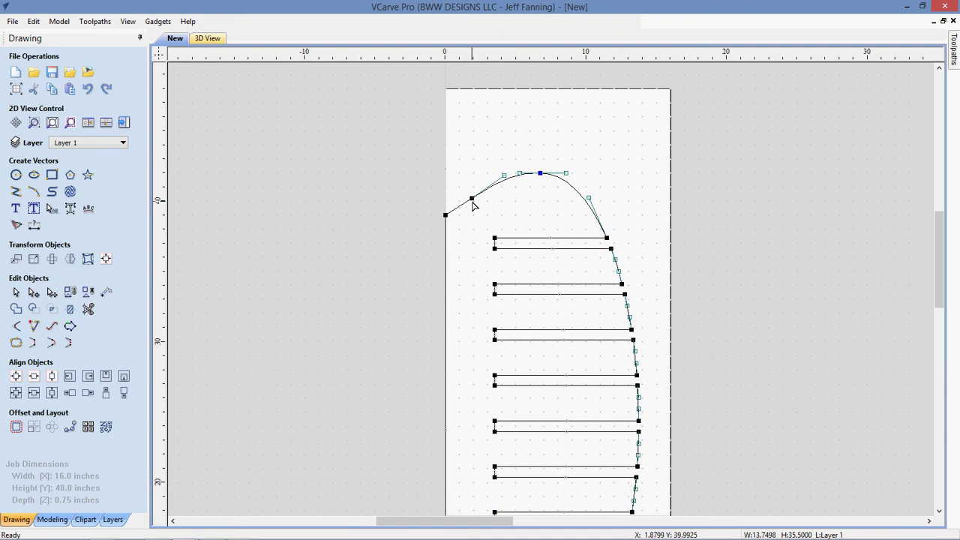
scroll(472, 207, up, 2)
click(473, 235)
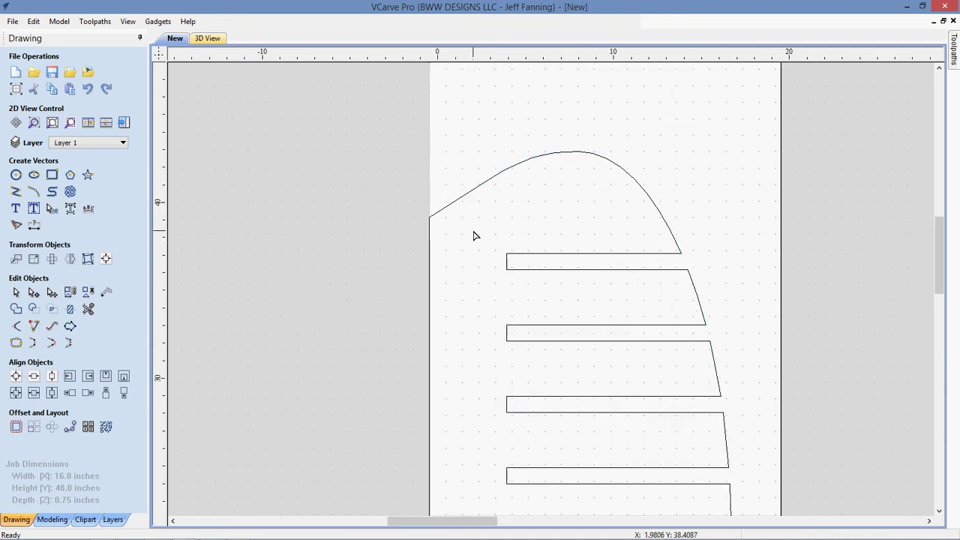
scroll(471, 236, down, 3)
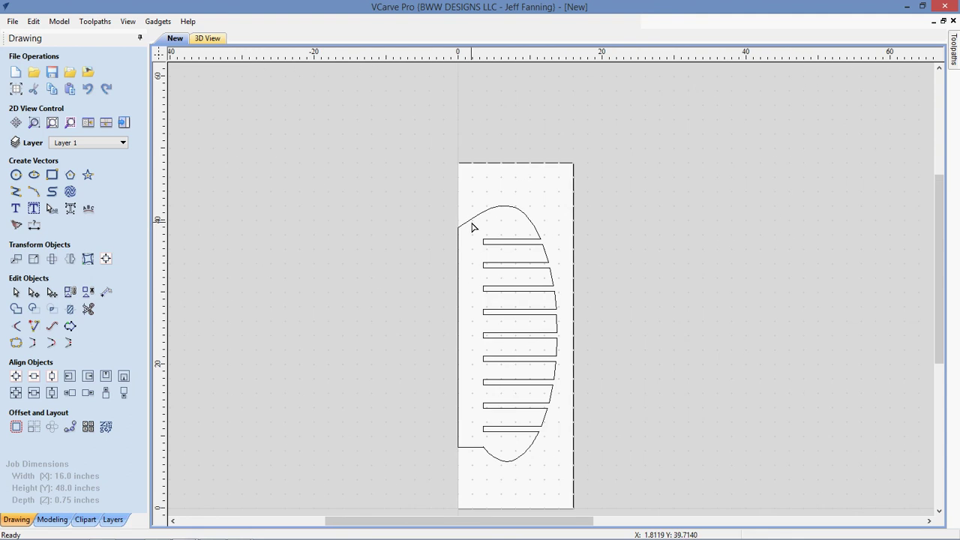
- Tilt the right-hand handle of the upper curve's peak node slightly downward to refine the panel's top
click(470, 224)
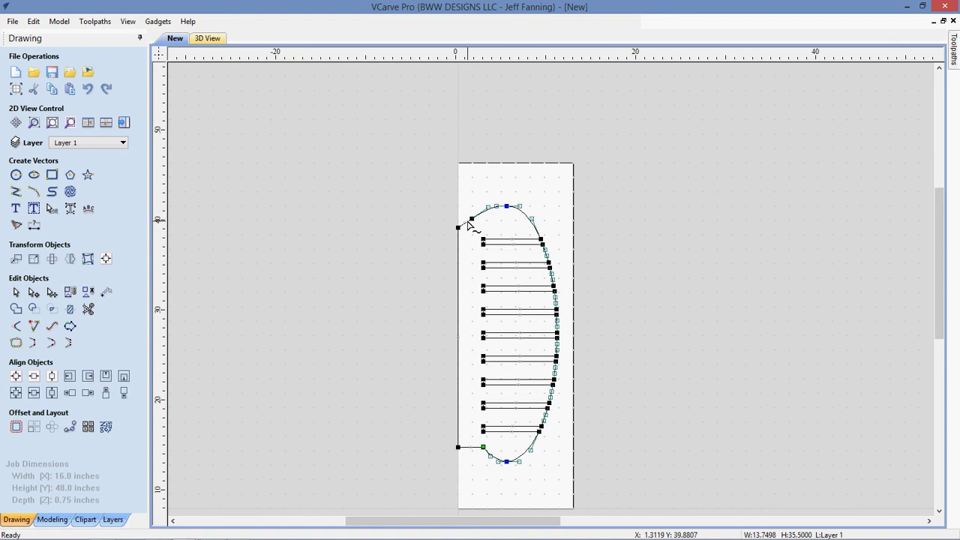
scroll(470, 224, up, 3)
scroll(459, 223, up, 3)
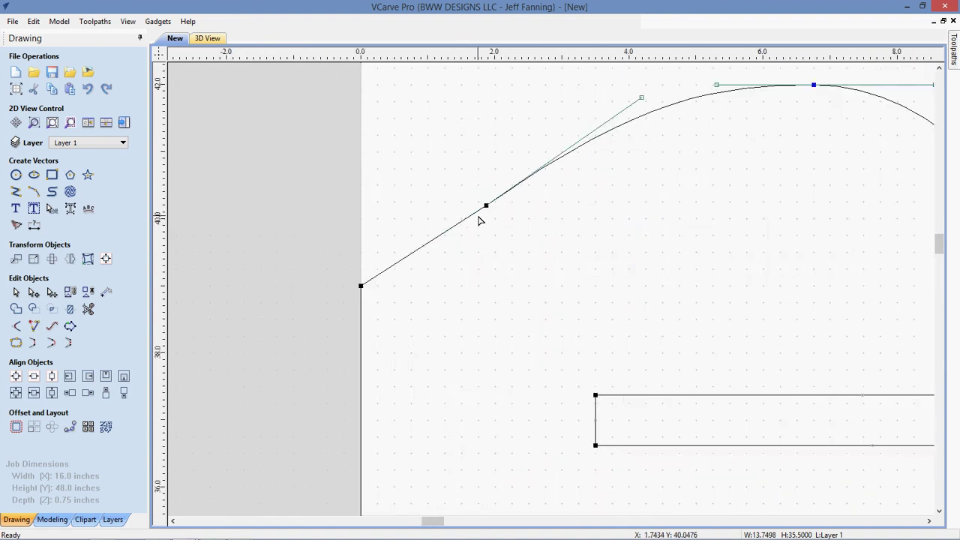
scroll(569, 154, down, 2)
scroll(570, 154, down, 3)
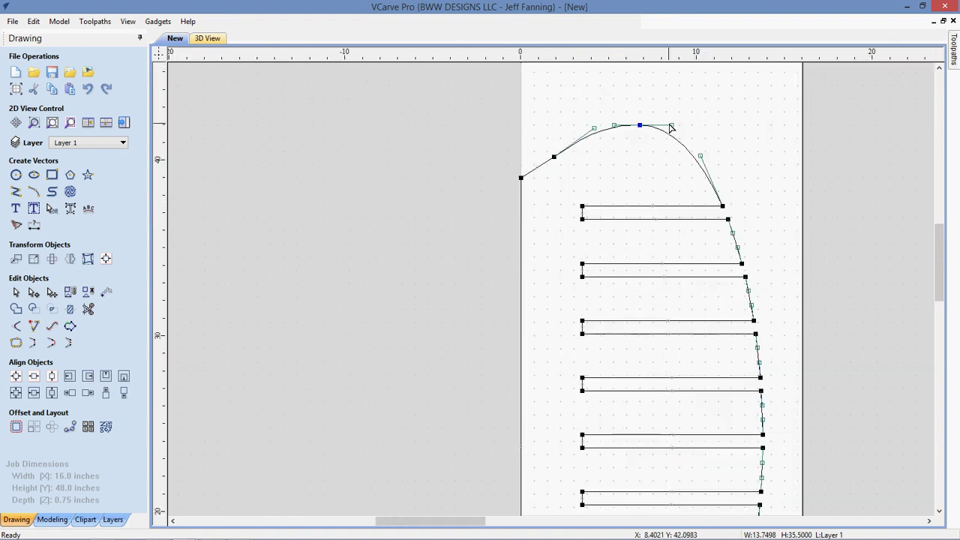
drag(671, 125, 672, 128)
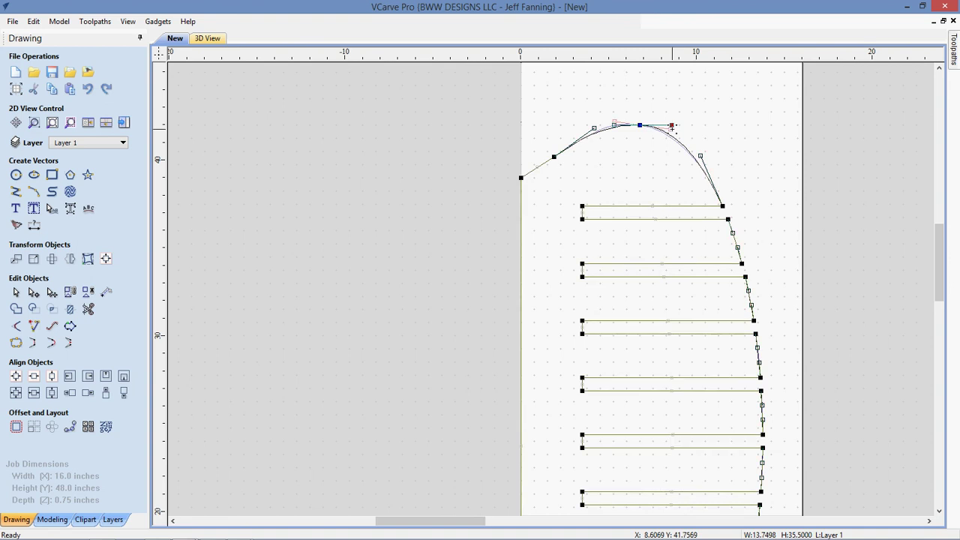
click(643, 175)
scroll(637, 176, down, 4)
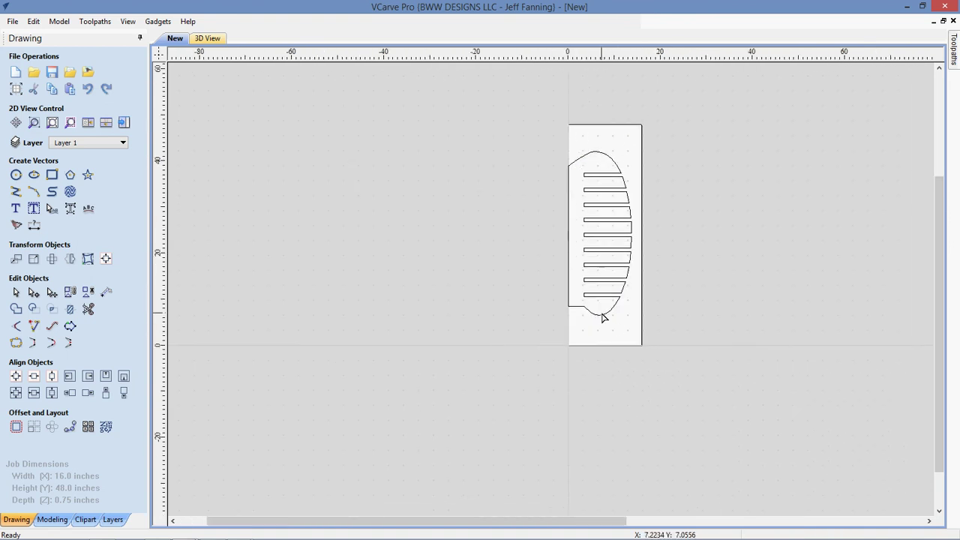
- Round out the right side of the bottom curve by moving its upper control handle downward
scroll(602, 317, up, 2)
click(602, 317)
scroll(602, 317, up, 3)
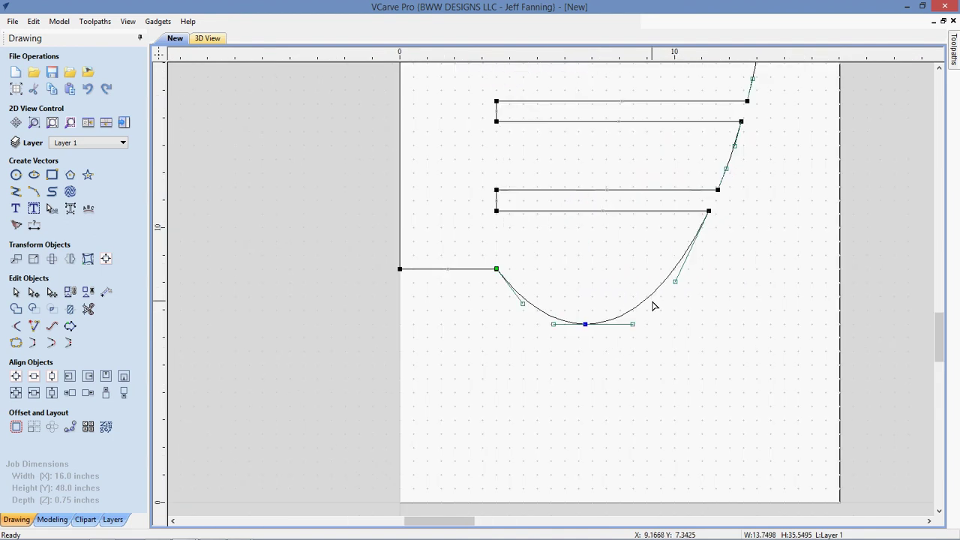
click(674, 282)
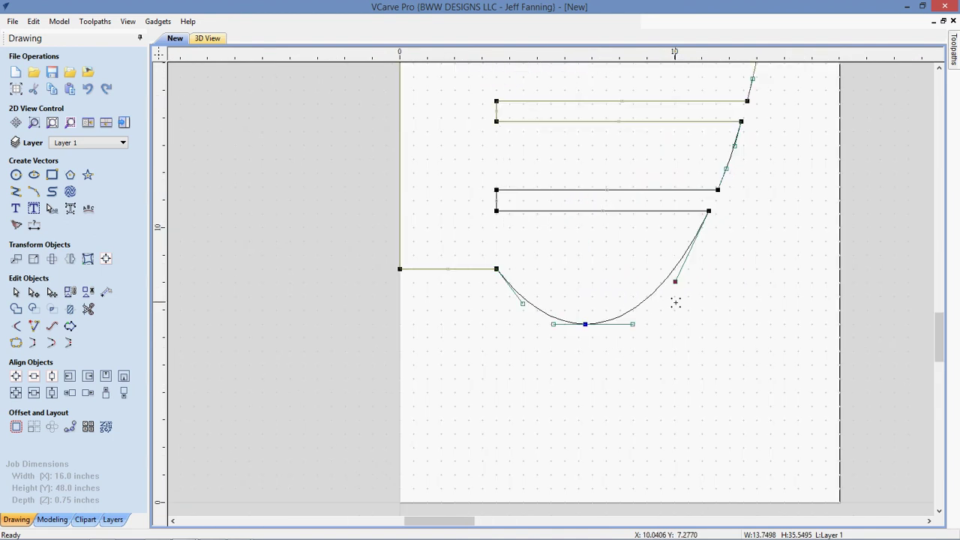
drag(674, 302, 676, 306)
click(657, 322)
scroll(654, 325, down, 2)
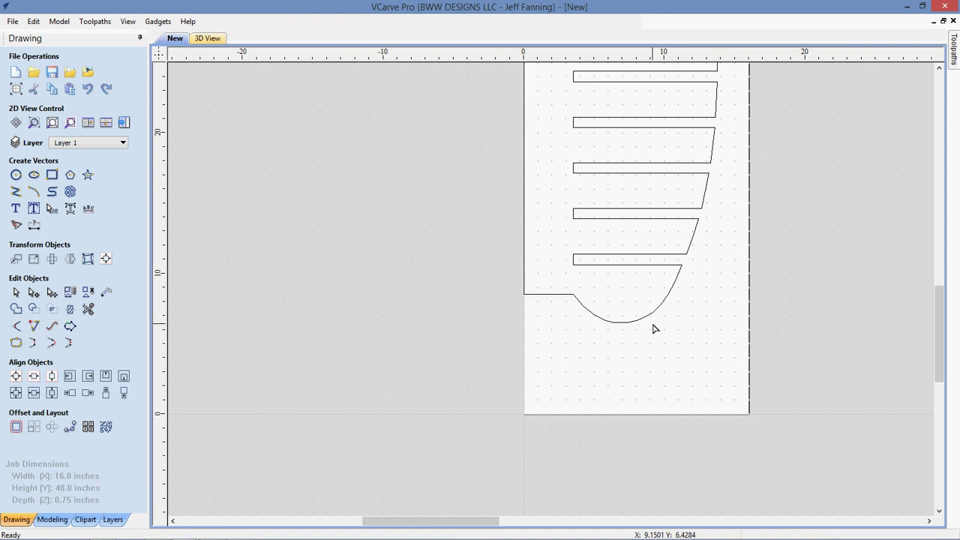
- Select the whole slotted panel outline and center it within the material
scroll(654, 329, down, 4)
scroll(642, 332, up, 2)
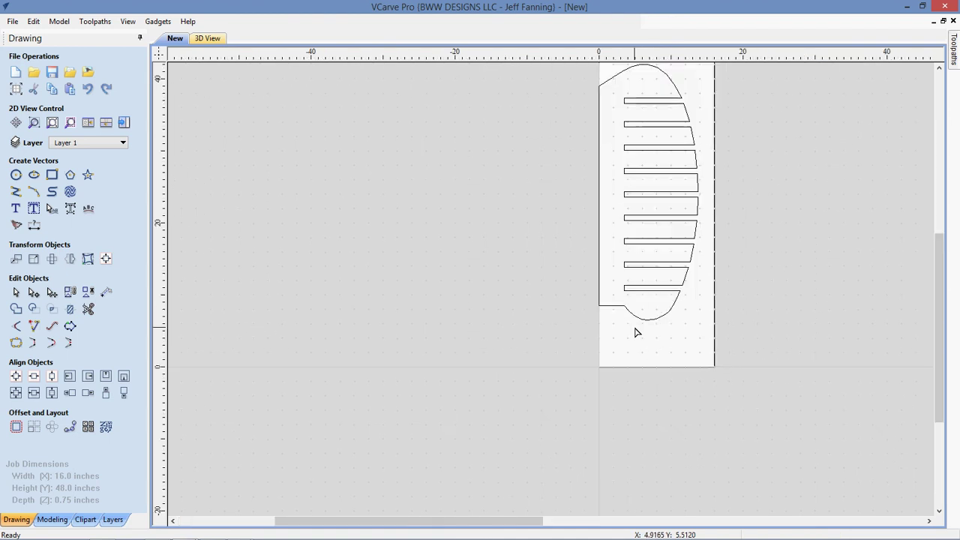
middle_drag(476, 154, 471, 235)
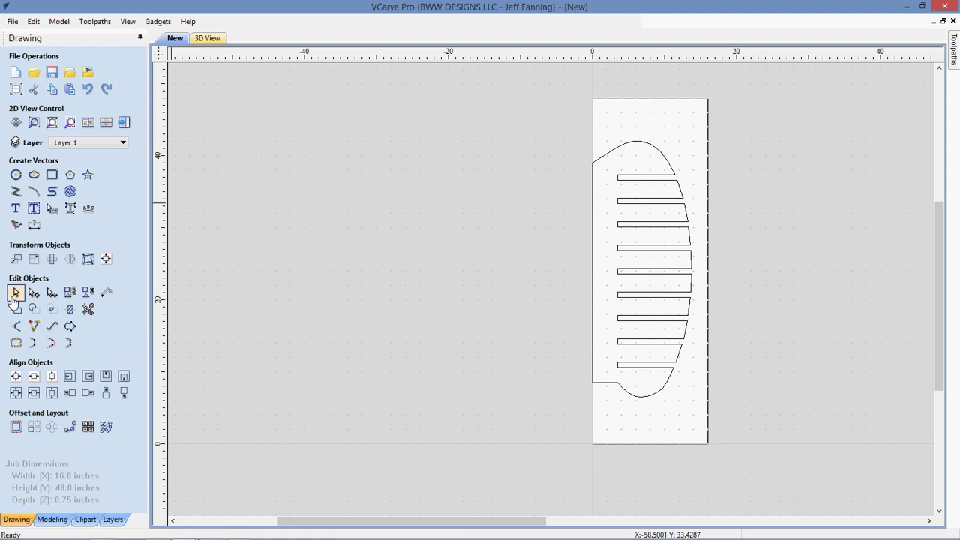
drag(515, 111, 747, 406)
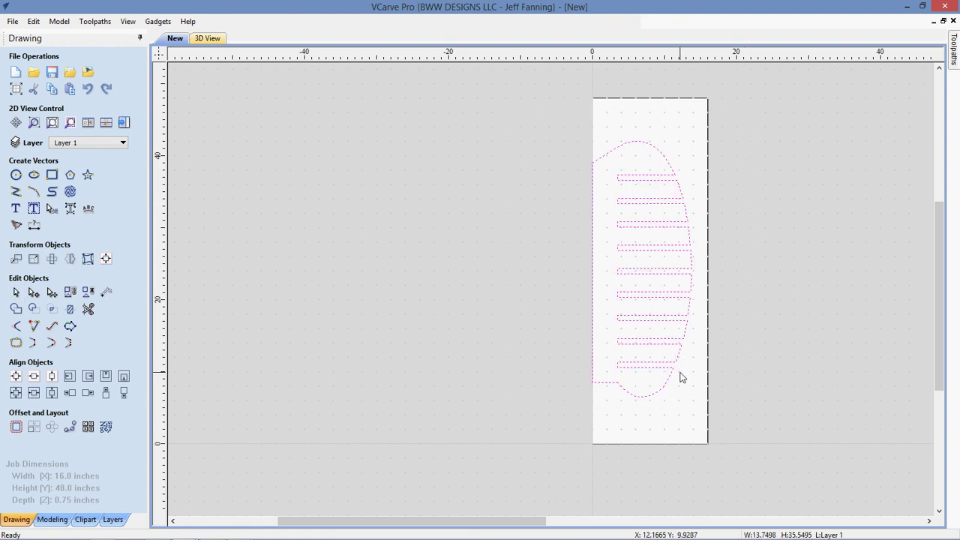
key(F9)
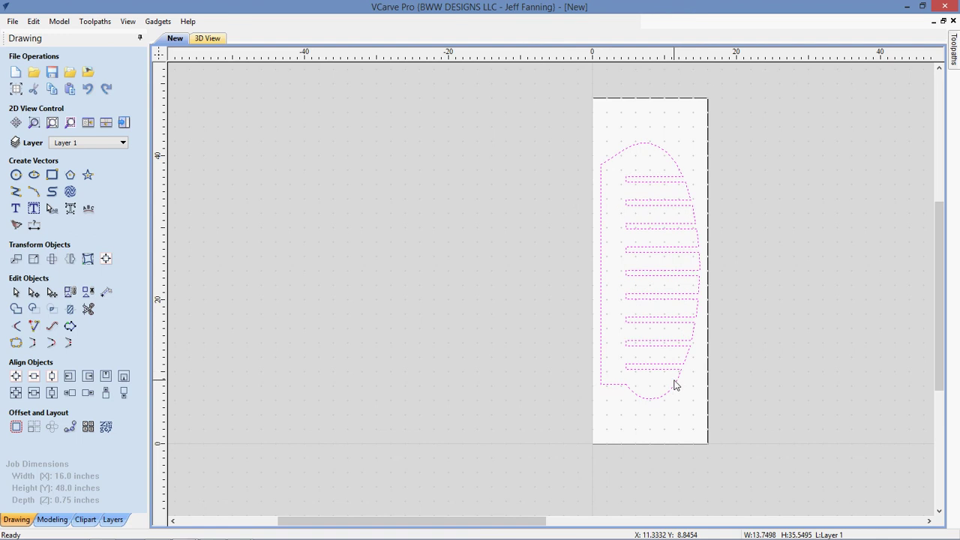
scroll(674, 385, up, 1)
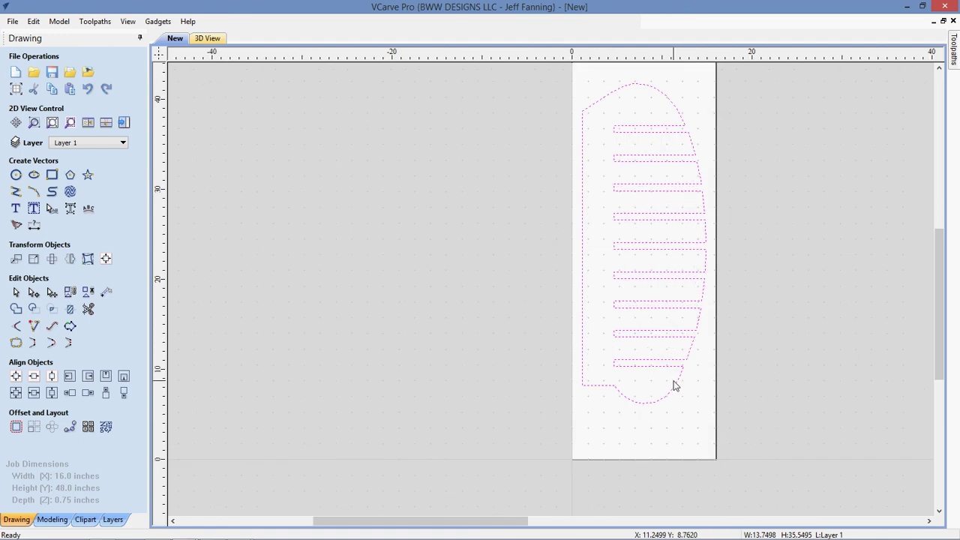
middle_drag(724, 316, 638, 348)
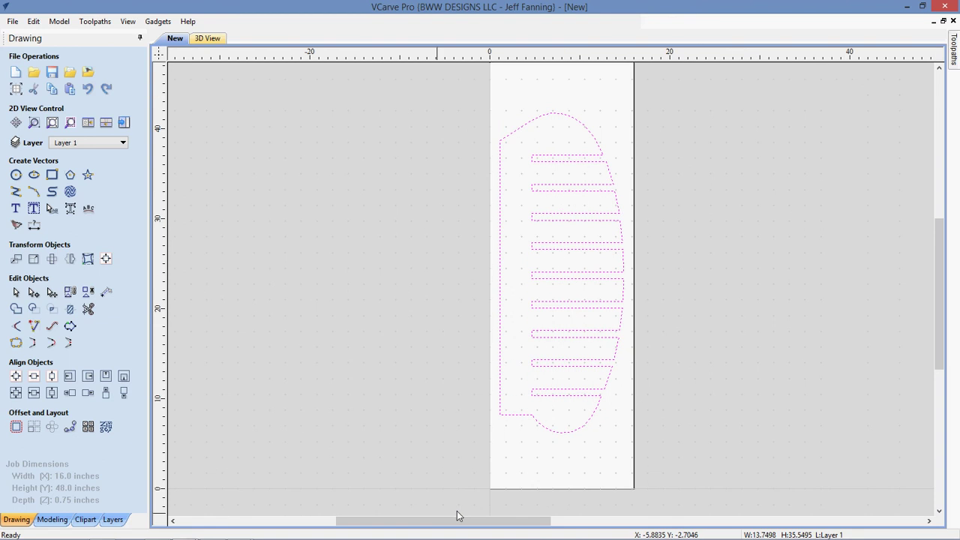
- Round the panel's lower-left corner with a normal fillet of 0.25 inch radius
click(15, 326)
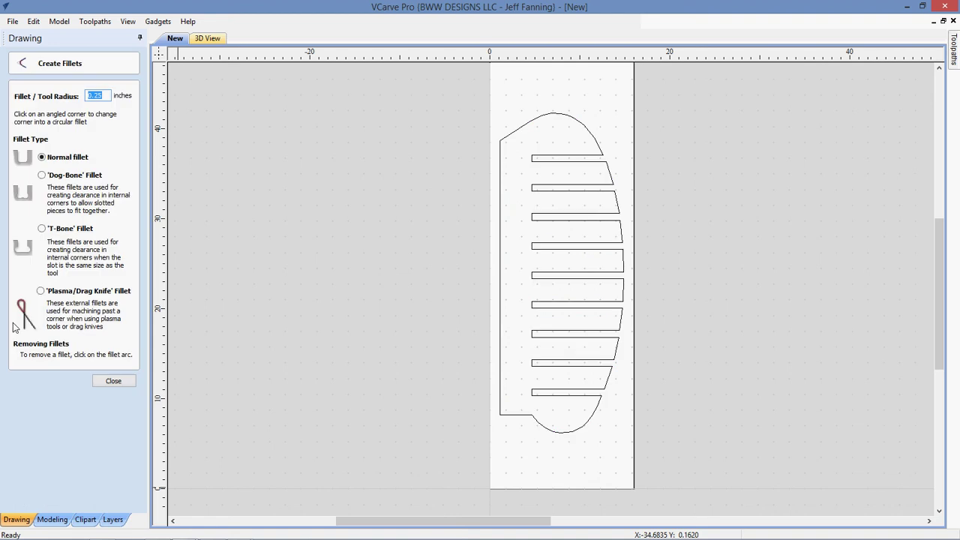
scroll(514, 412, up, 1)
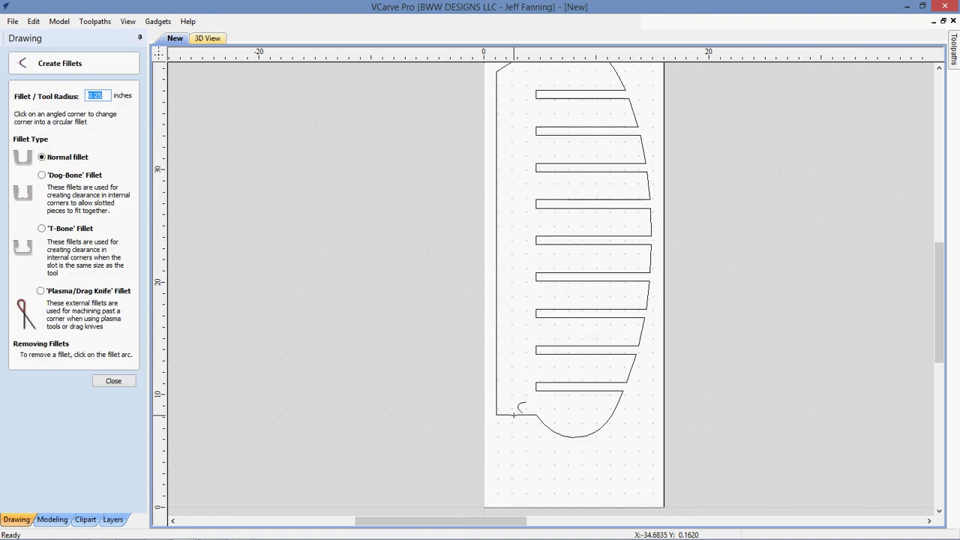
scroll(514, 414, up, 2)
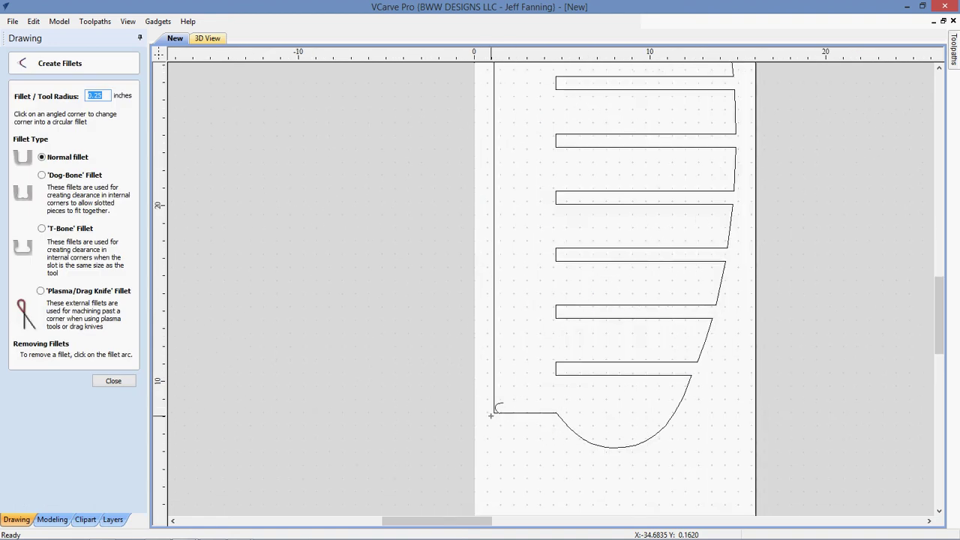
scroll(452, 438, down, 1)
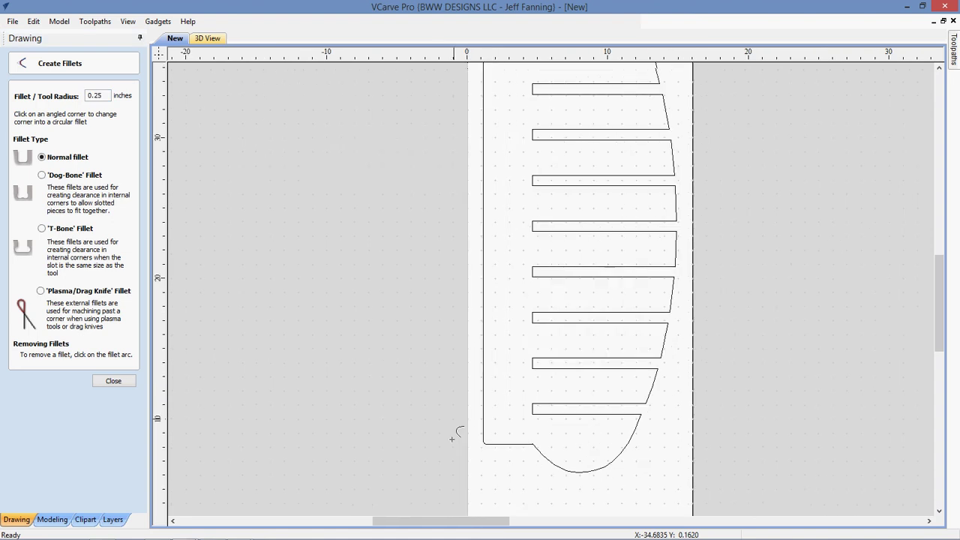
middle_drag(475, 231, 381, 216)
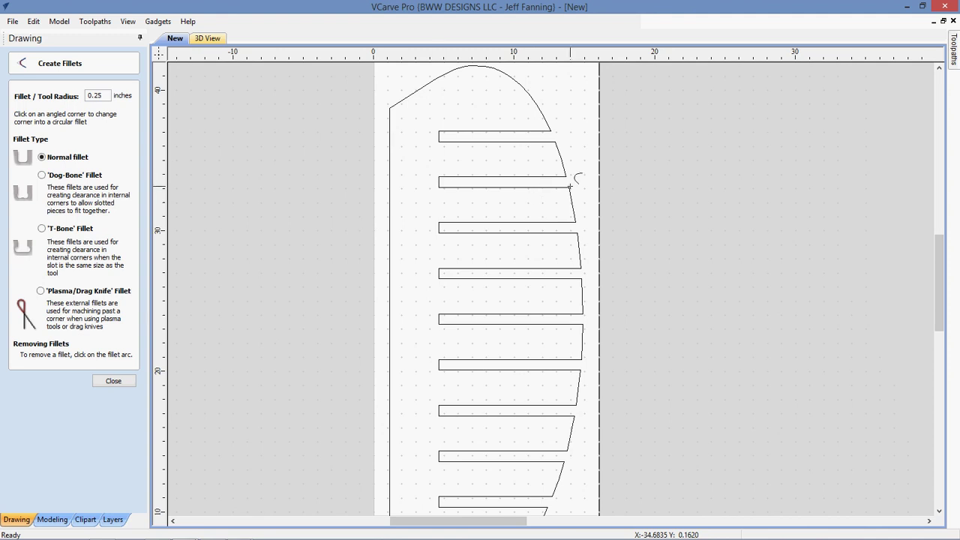
scroll(510, 328, down, 3)
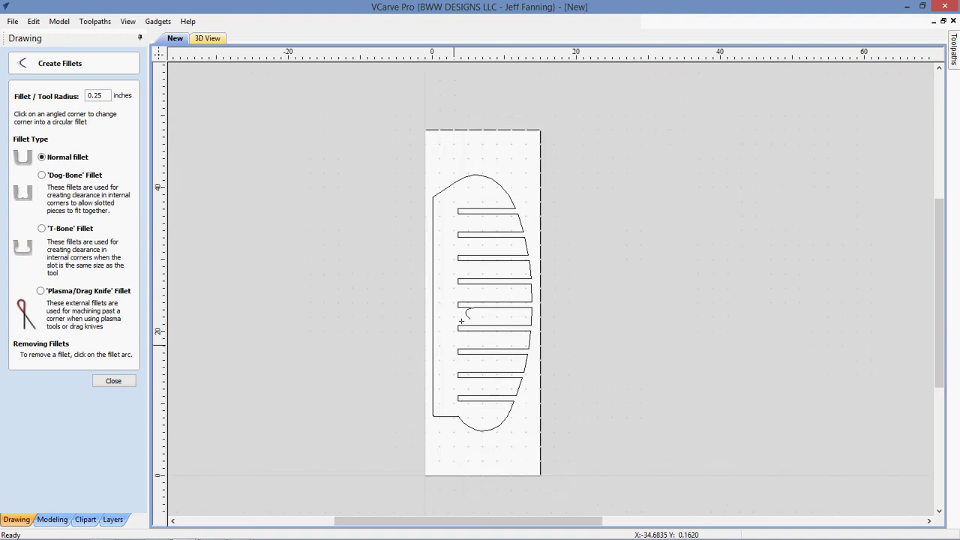
scroll(429, 293, down, 1)
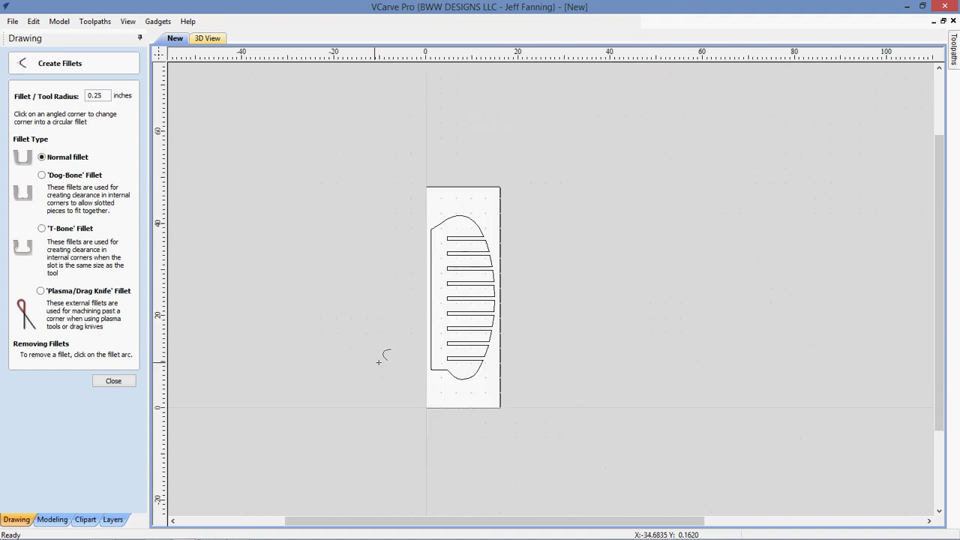
click(113, 381)
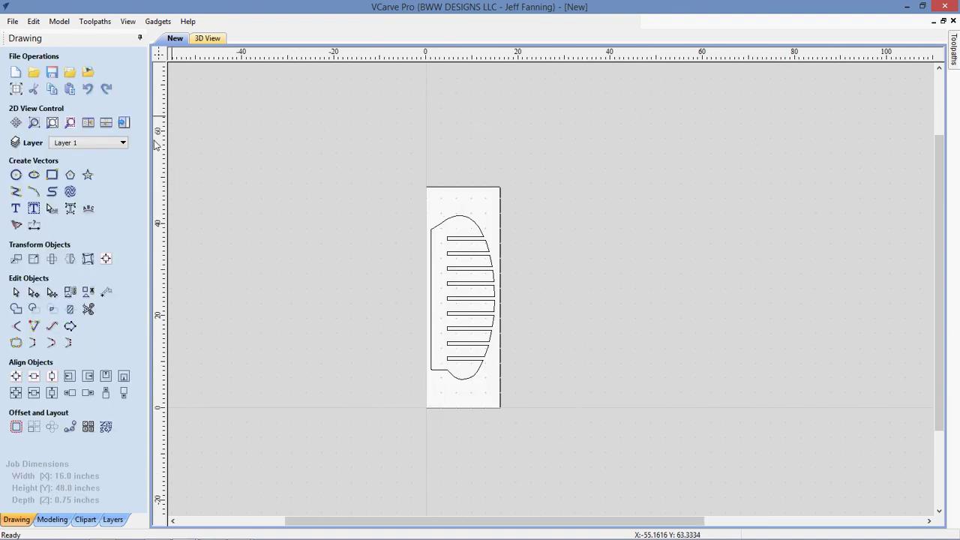
- Start a 2D profile toolpath and set its cut depth to 0.752 inches
click(124, 123)
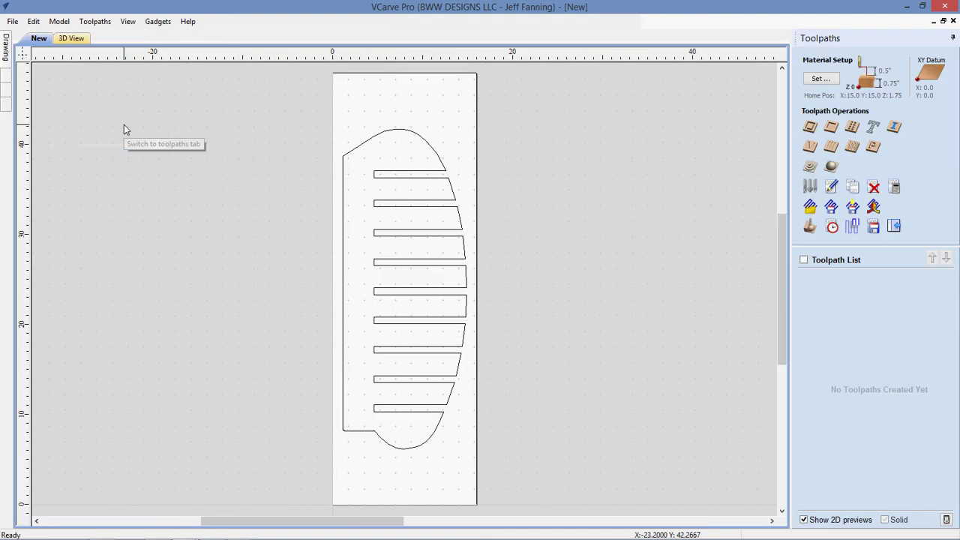
click(810, 128)
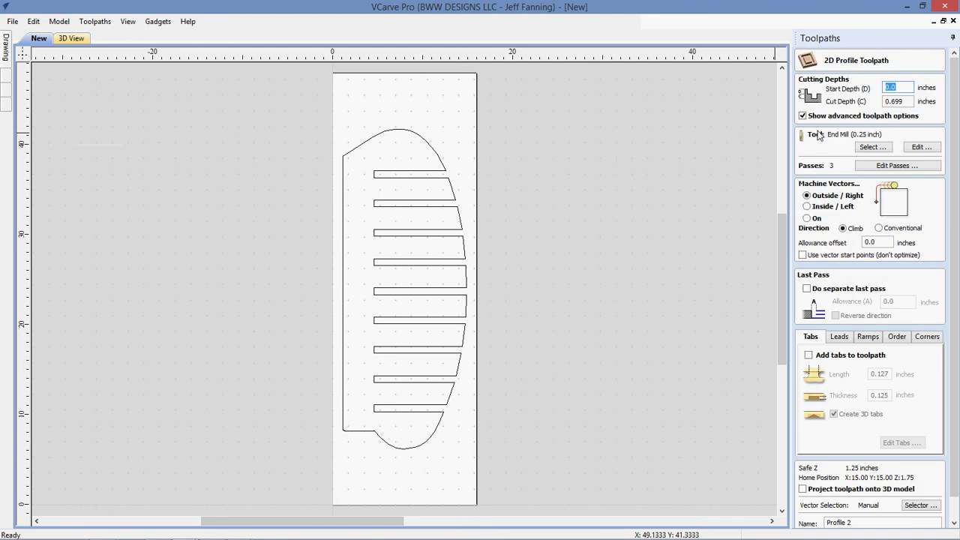
click(905, 100)
key(BackSpace)
key(BackSpace)
key(BackSpace)
text(752)
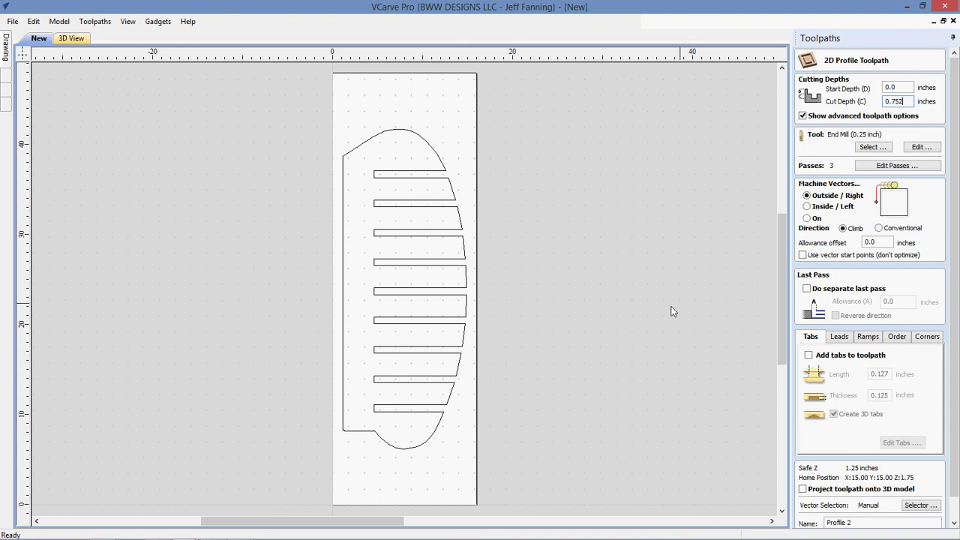
- Enable tabs on the profile toolpath and calculate it for the whole slotted panel outline, accepting the cut through the material
click(808, 355)
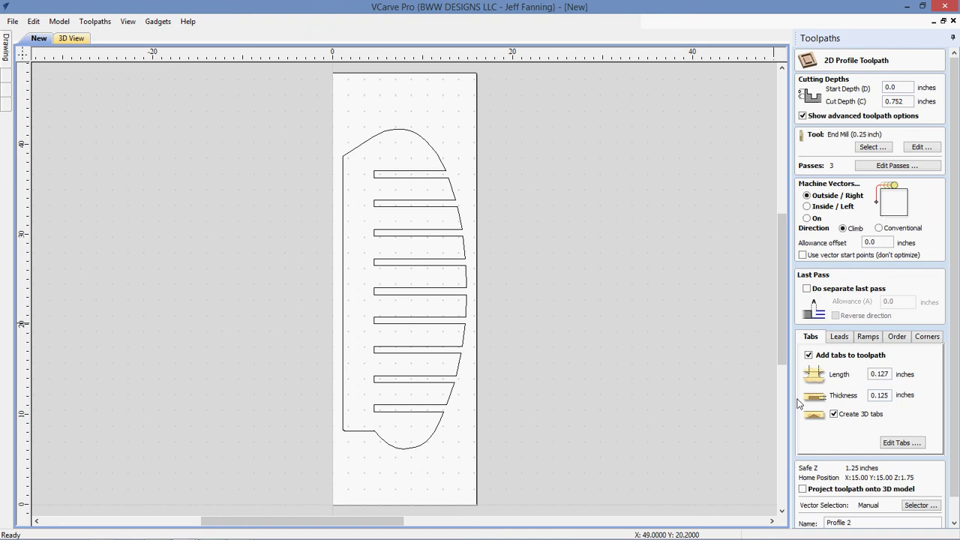
scroll(796, 395, down, 1)
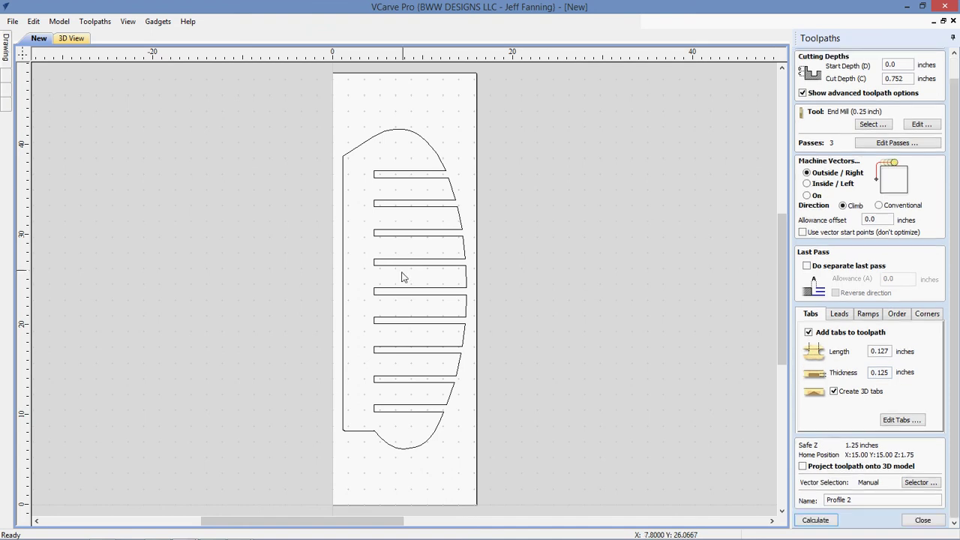
drag(282, 75, 576, 506)
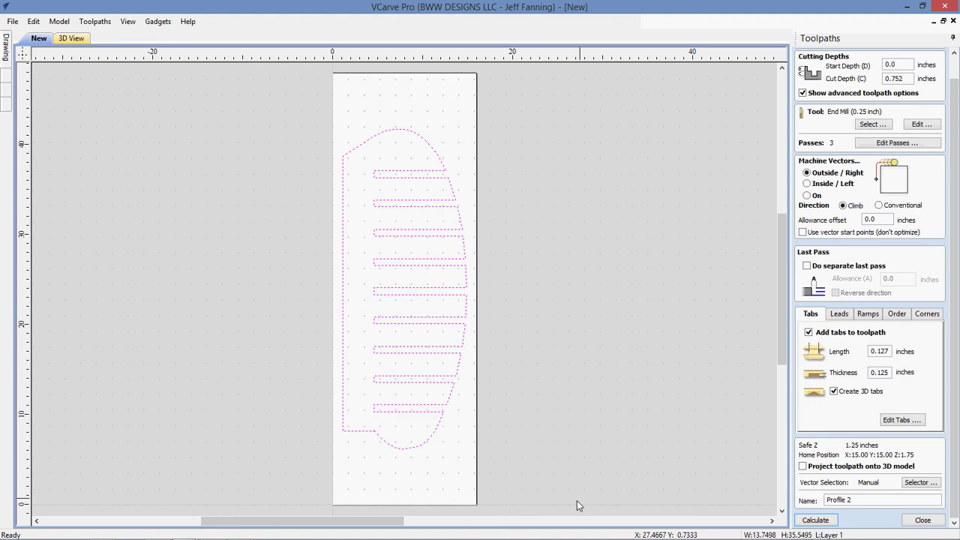
click(815, 520)
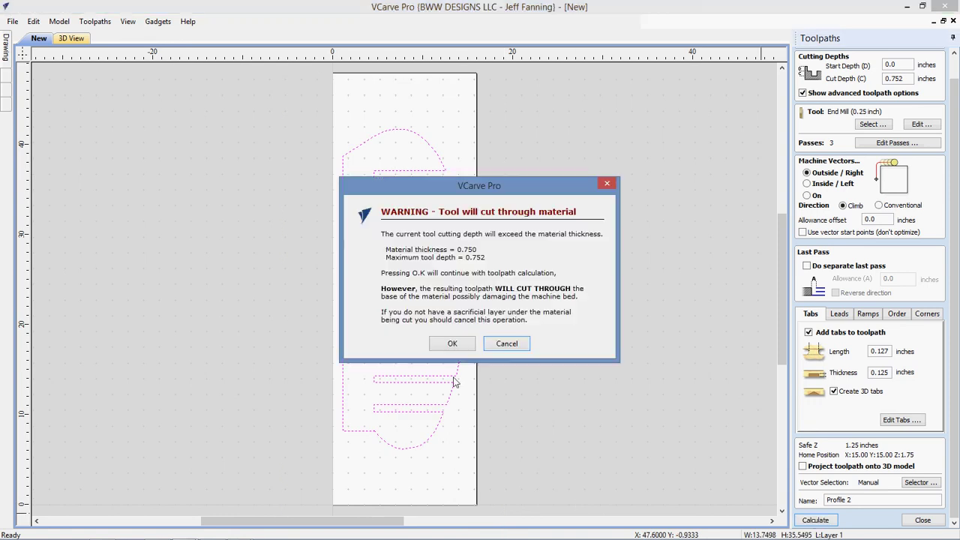
click(456, 344)
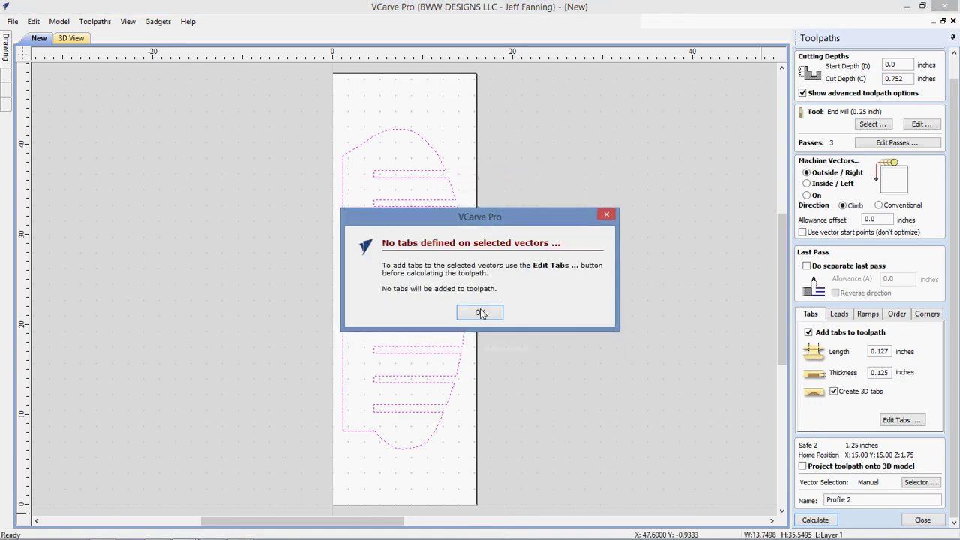
click(480, 314)
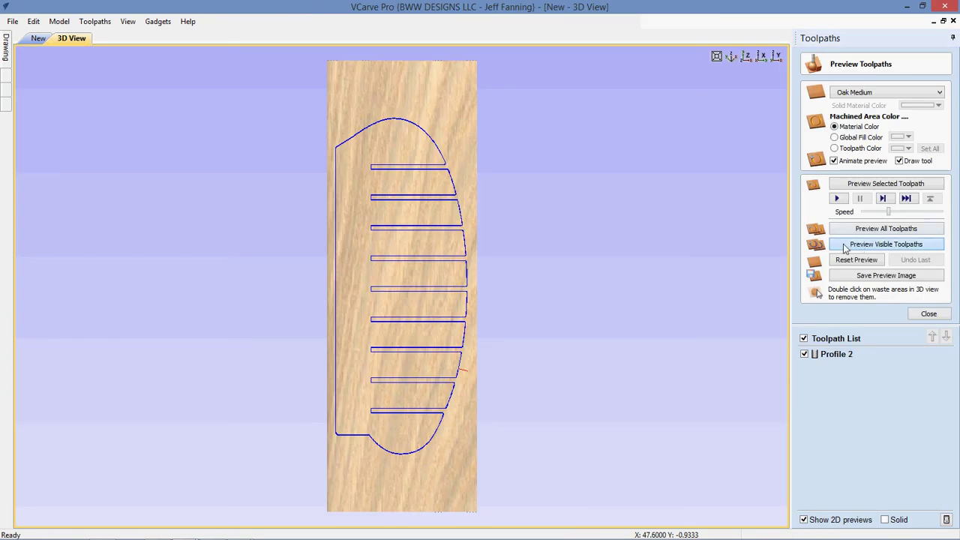
- Simulate the visible toolpath and raise the preview speed to nearly the maximum
click(845, 247)
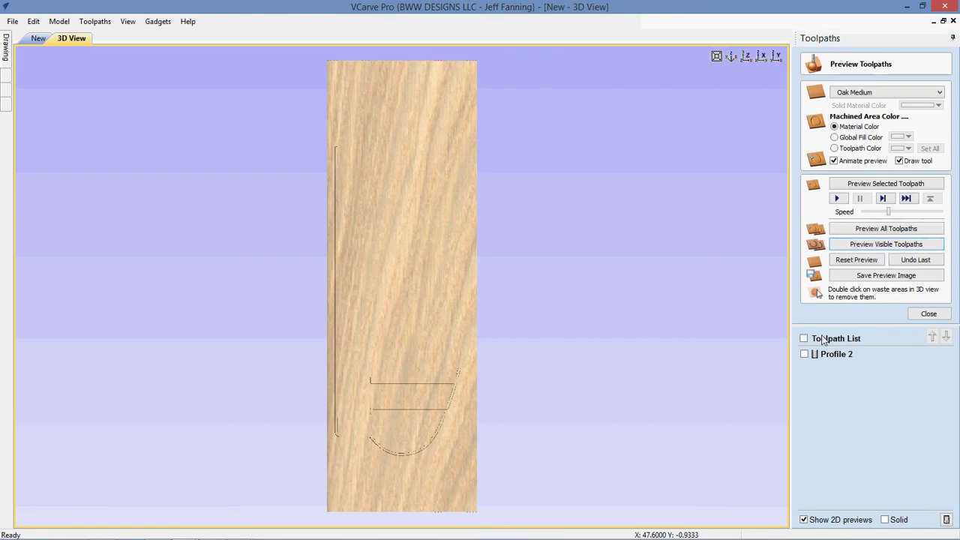
click(911, 212)
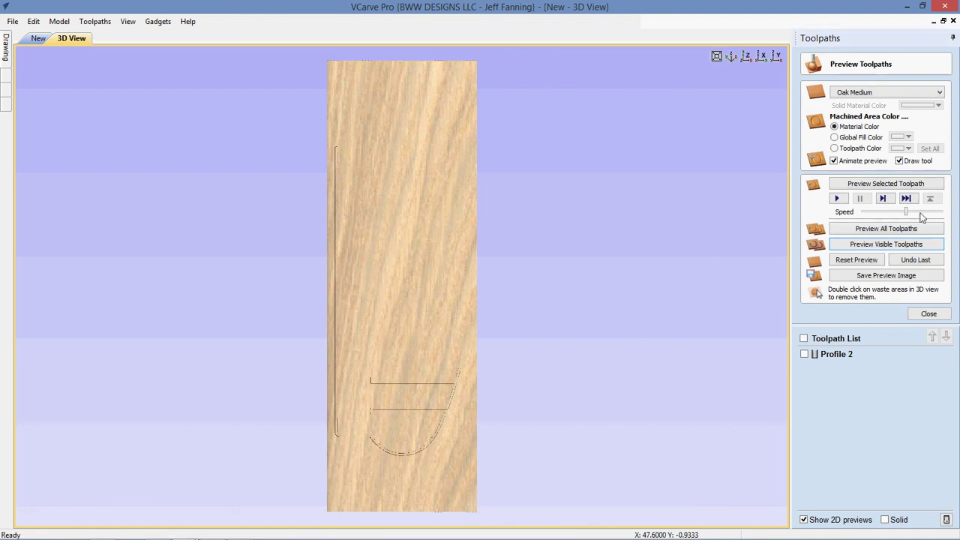
click(928, 213)
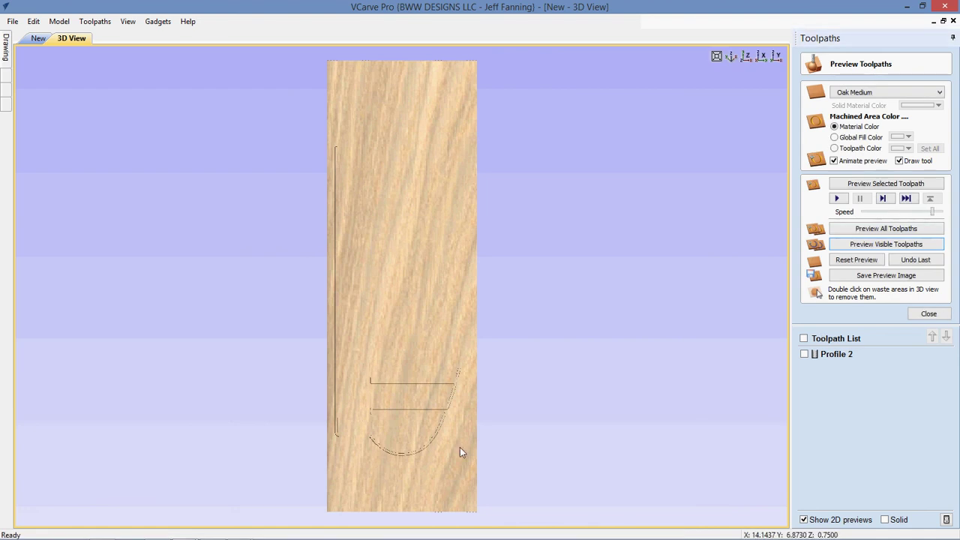
drag(459, 447, 814, 346)
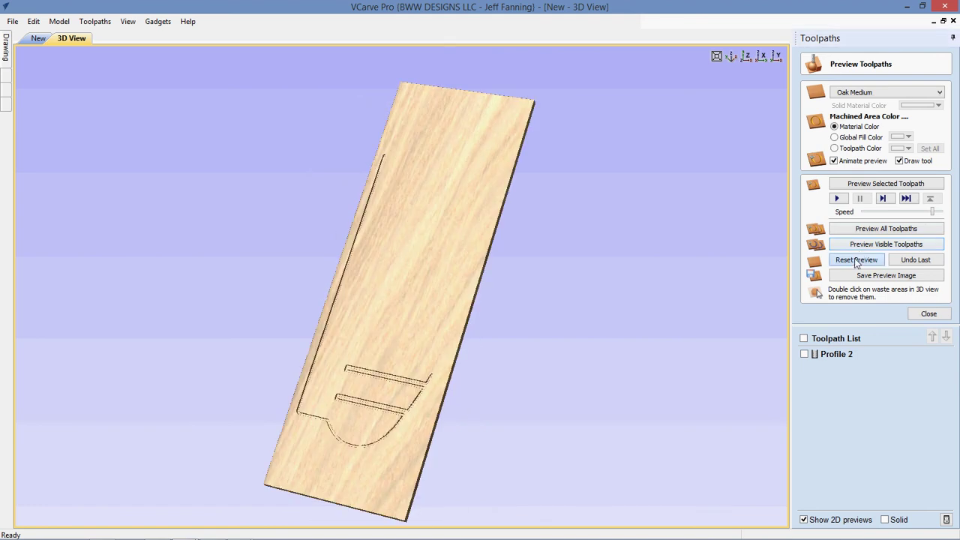
- Reset the preview, make the Profile 2 toolpath visible again and rerun its simulation
click(856, 260)
click(805, 354)
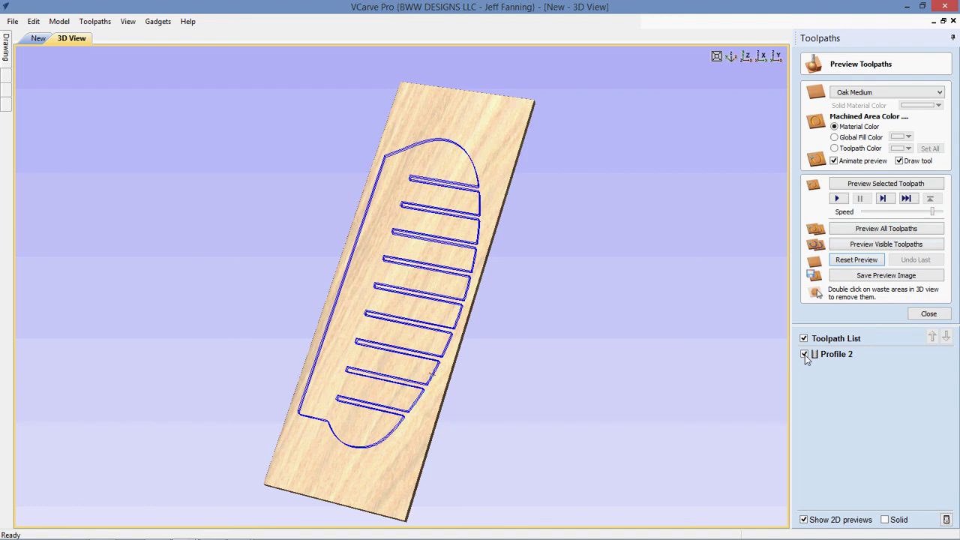
click(881, 245)
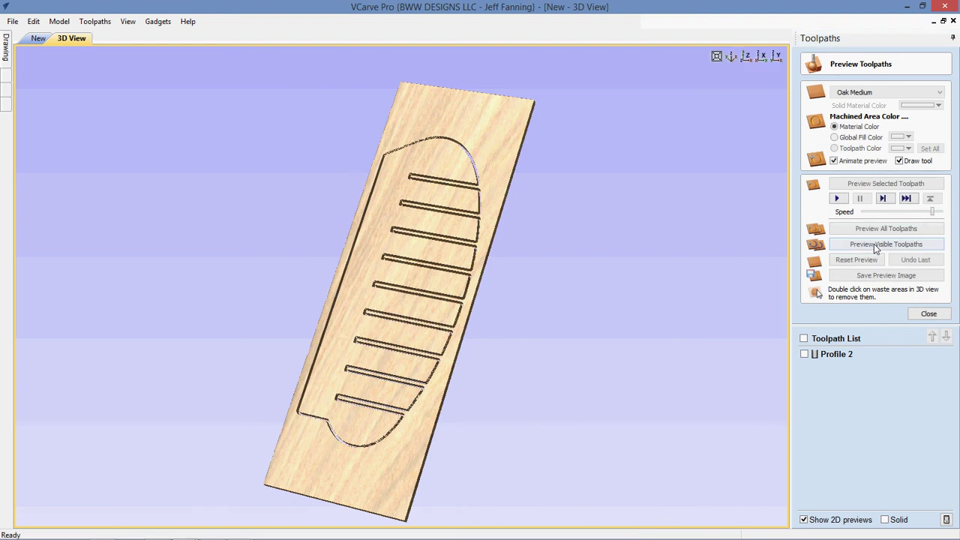
- Remove the waste material around the panel in the 3D preview and inspect the cut part from front and back
double_click(403, 461)
drag(366, 428, 460, 477)
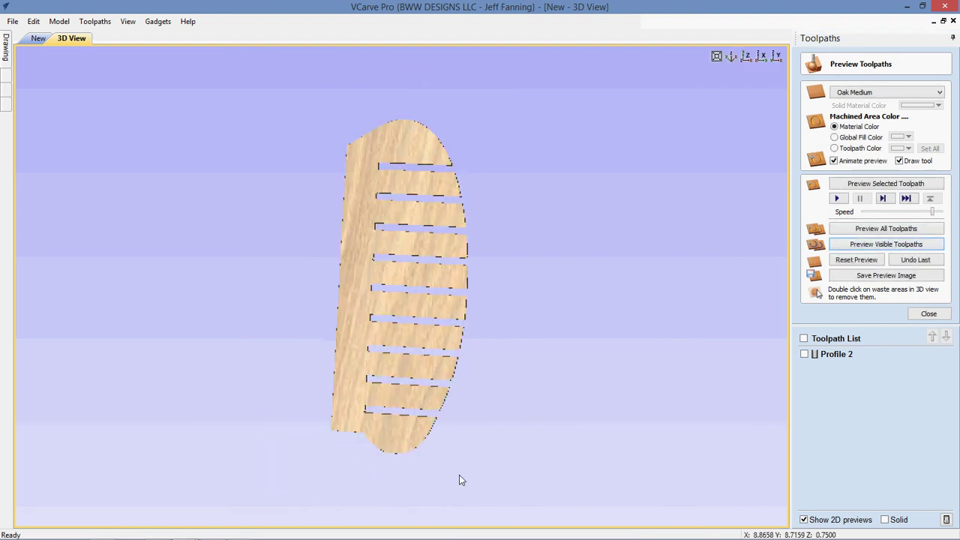
drag(419, 308, 266, 339)
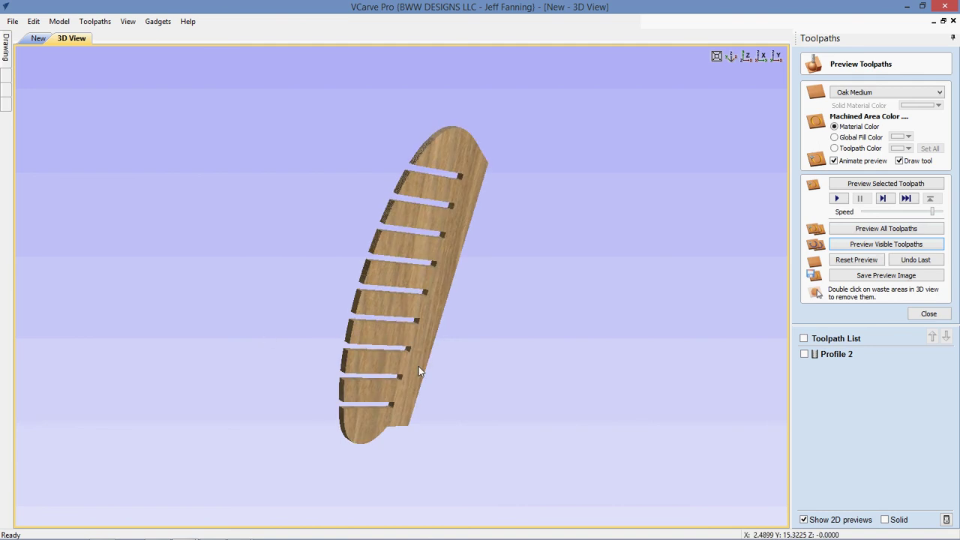
drag(443, 276, 330, 395)
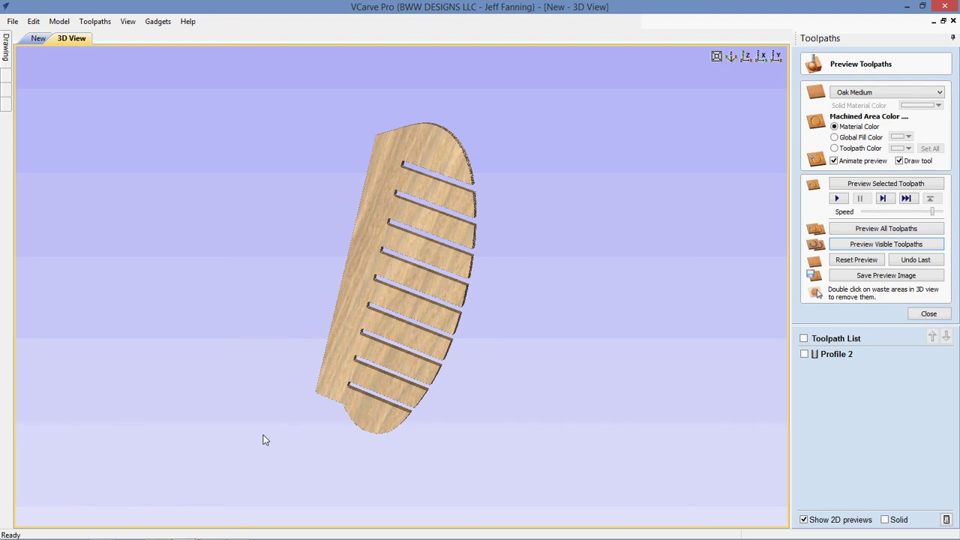
drag(512, 311, 428, 295)
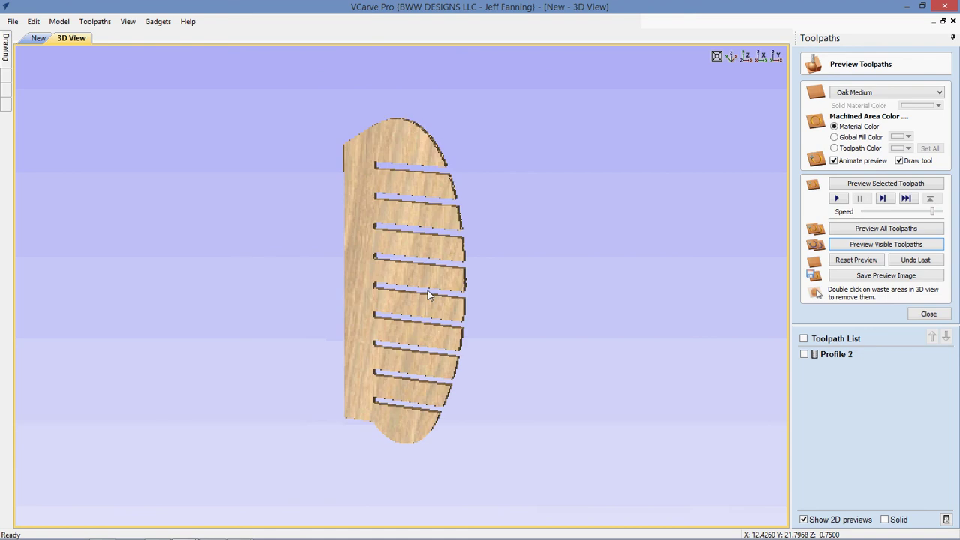
- Draw a circle about 1.87 inches in diameter centered at X 3.25, Y 12.5 near the panel's straight edge in the 2D drawing
click(38, 39)
click(5, 47)
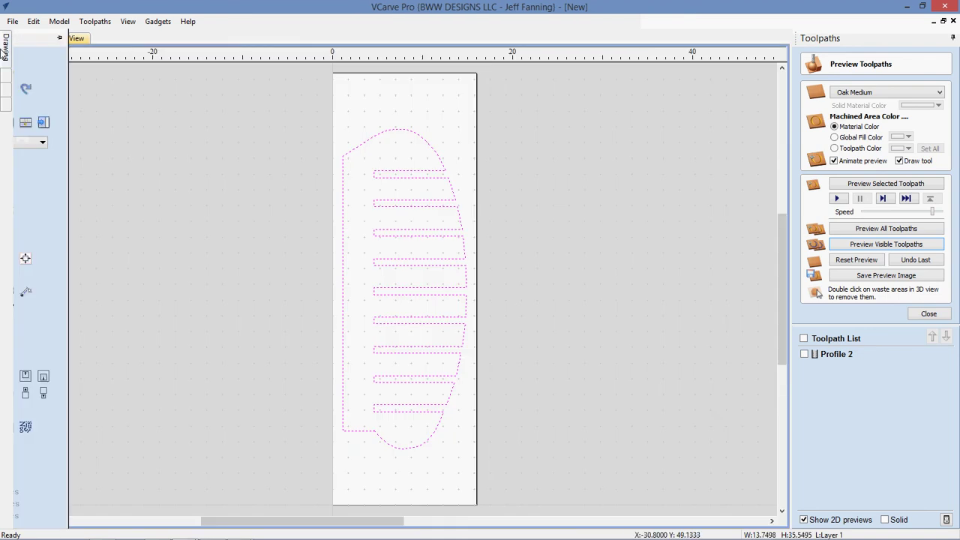
click(29, 175)
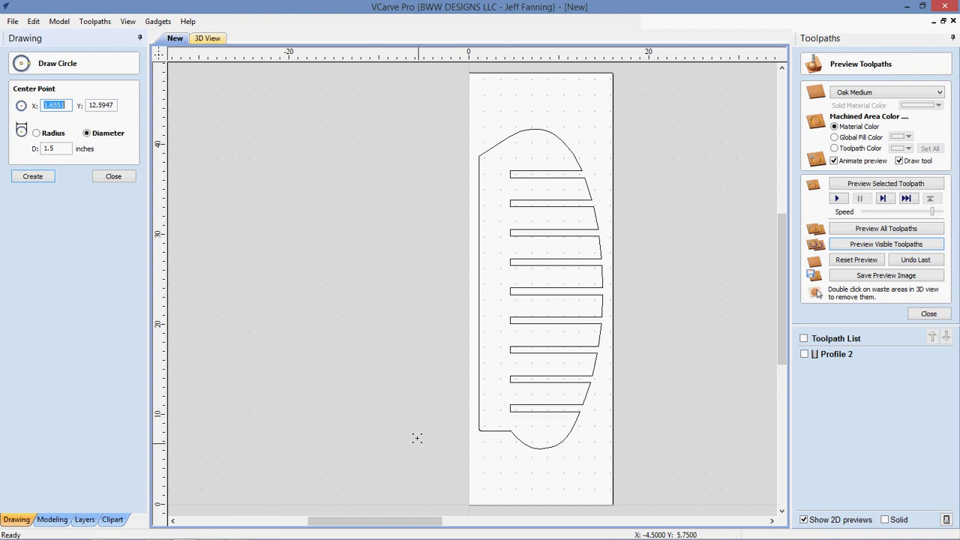
scroll(542, 454, up, 2)
scroll(480, 359, up, 2)
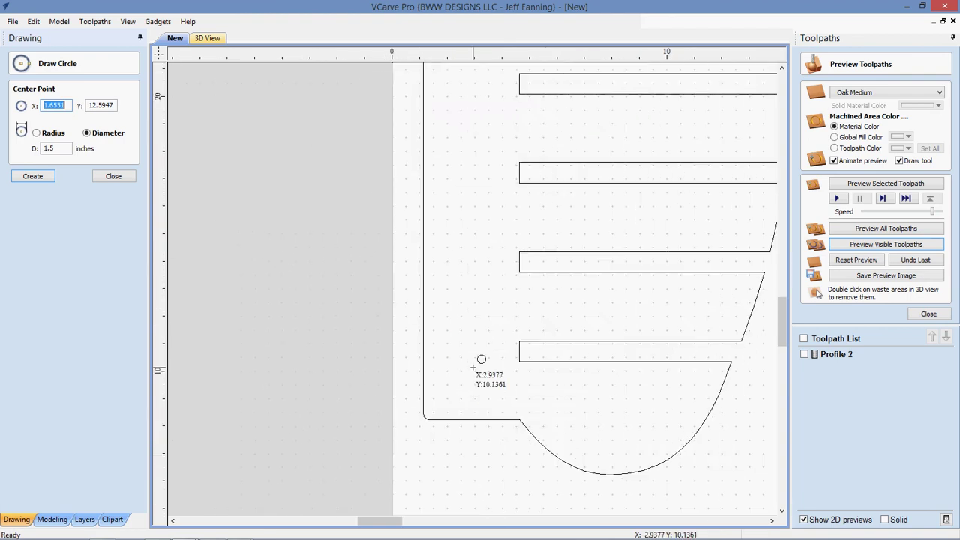
click(480, 303)
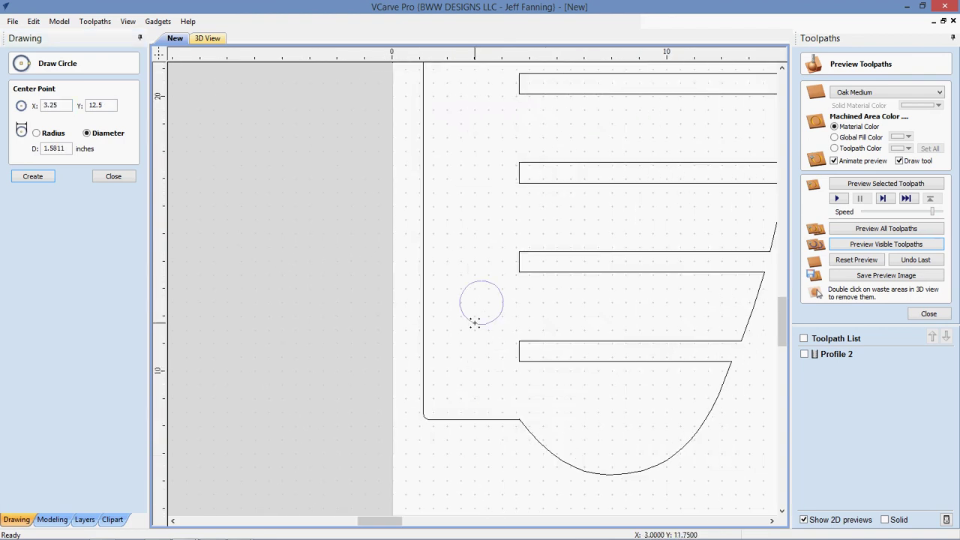
click(474, 327)
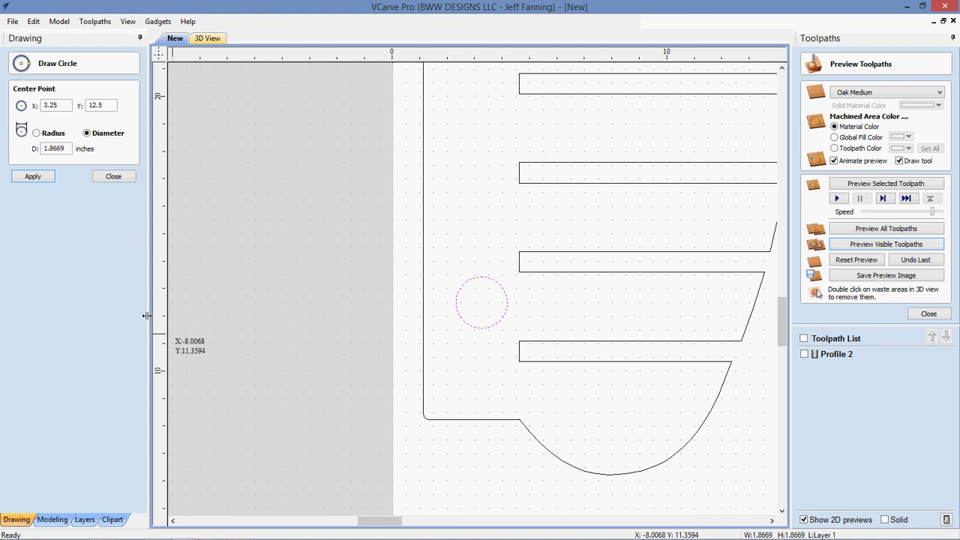
click(114, 177)
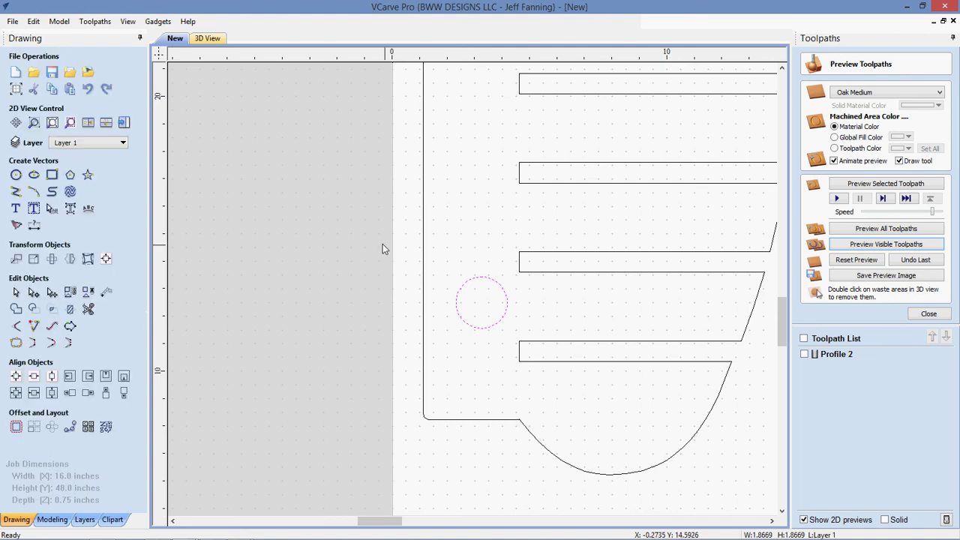
- Move the circle down into the panel's lower-left corner, beside the lowest slot
click(483, 302)
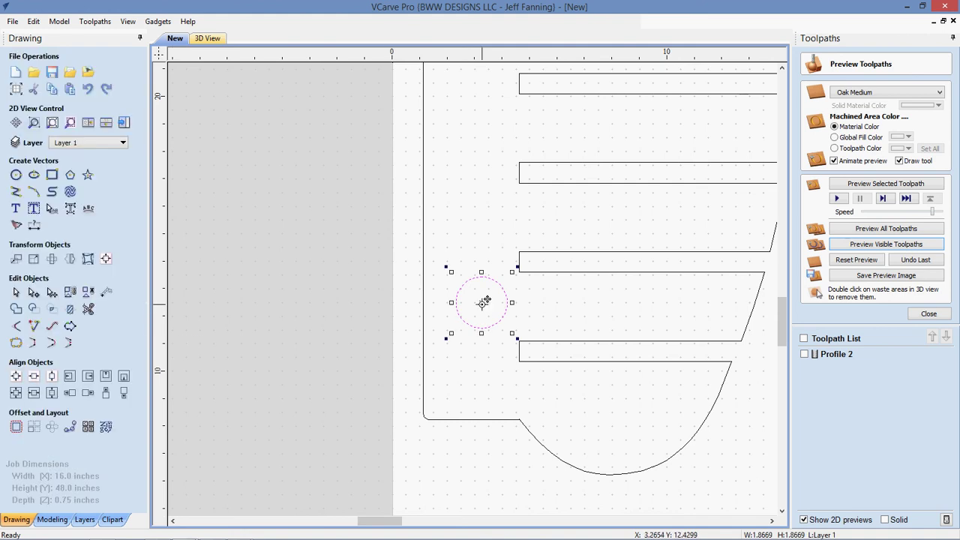
drag(484, 303, 471, 374)
scroll(296, 385, down, 4)
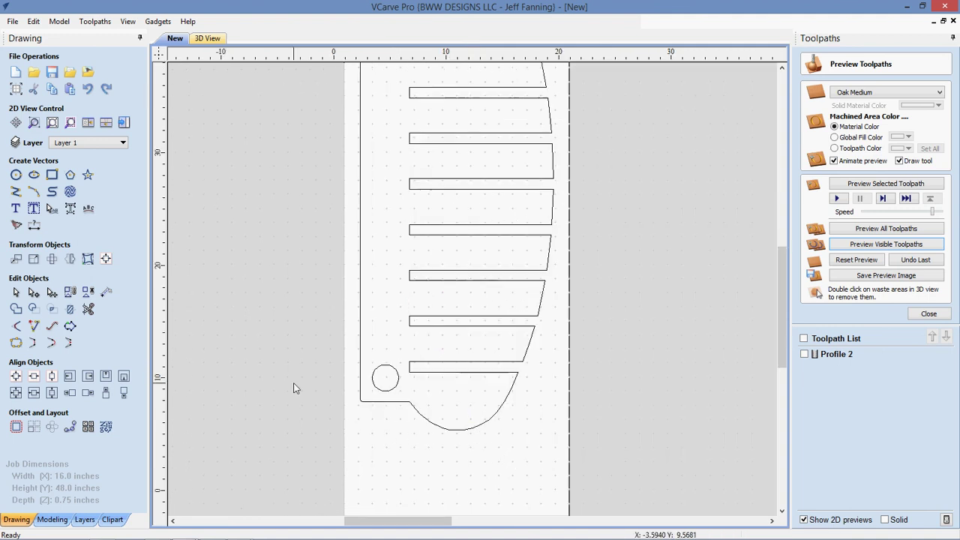
- Reopen the Profile 2 toolpath for editing and add the corner circle to its selected vectors
click(808, 357)
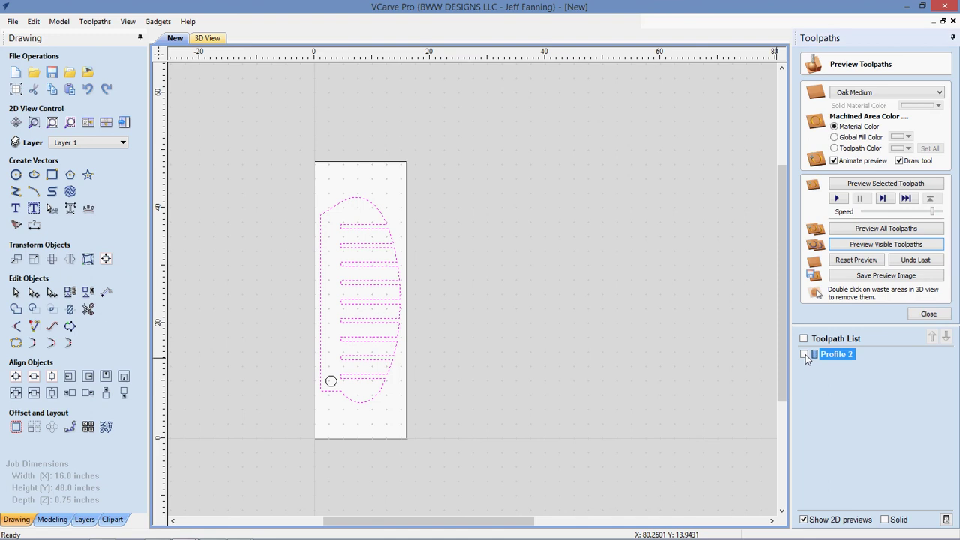
click(805, 356)
right_click(805, 355)
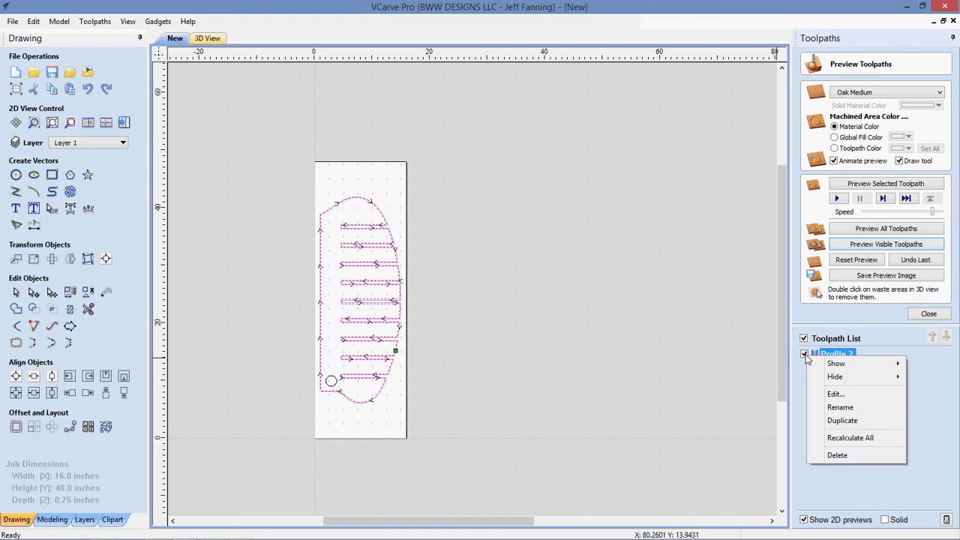
click(830, 395)
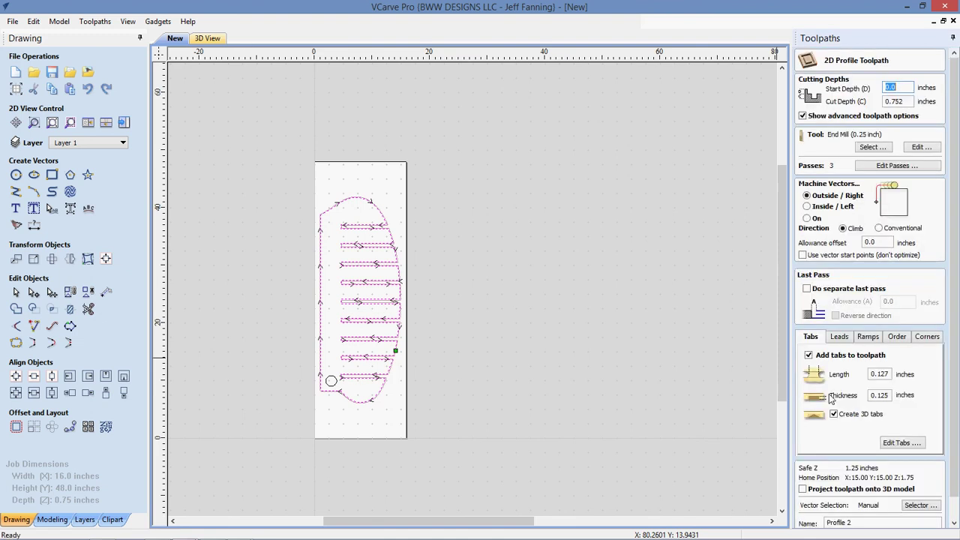
click(330, 389)
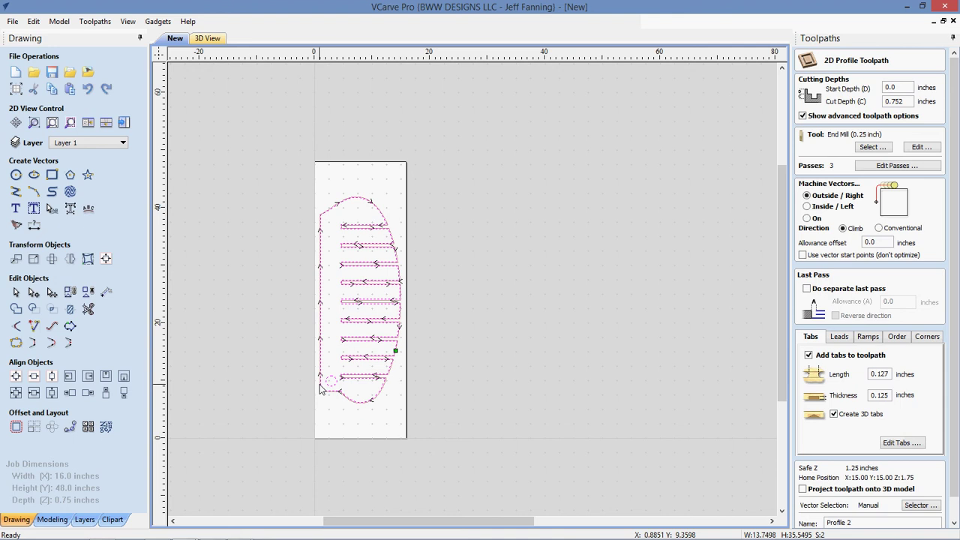
scroll(320, 387, up, 2)
scroll(335, 386, up, 2)
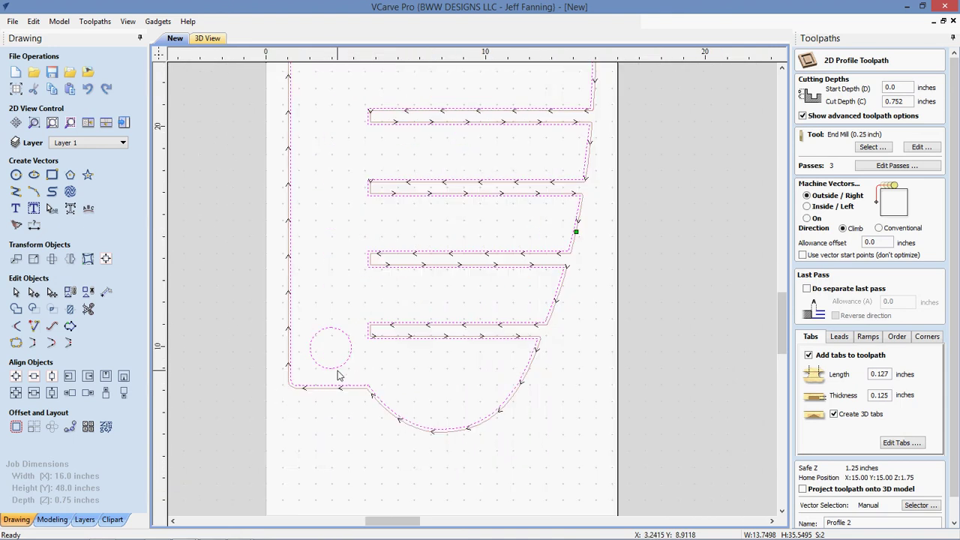
click(337, 375)
click(338, 368)
scroll(816, 462, down, 2)
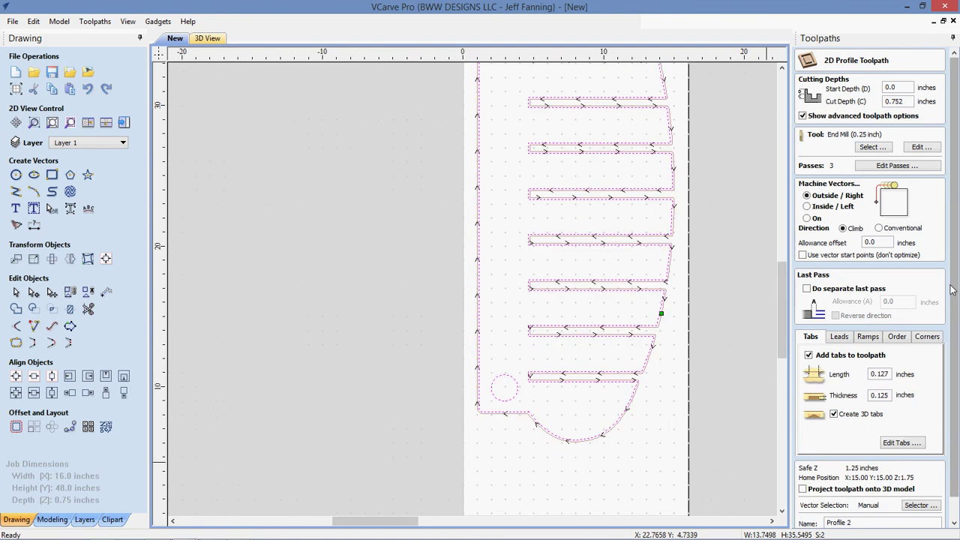
- Recalculate the Profile 2 toolpath with the outline and circle, accepting the cut-through depth, and simulate it in the 3D preview
drag(956, 308, 955, 335)
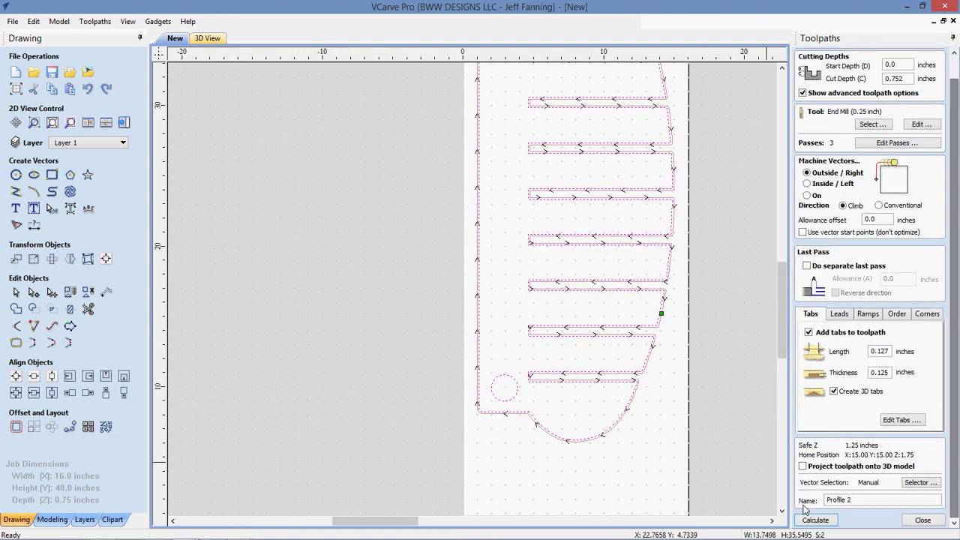
click(816, 519)
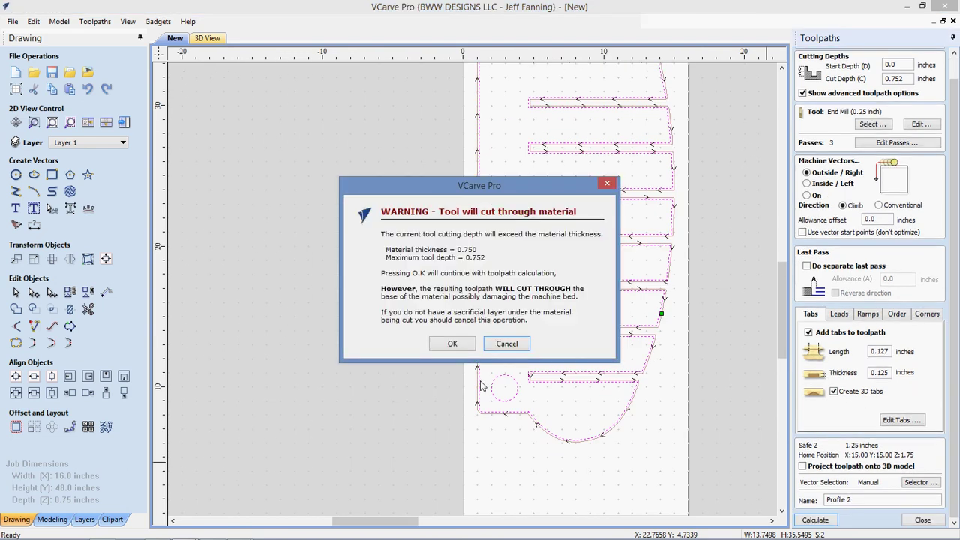
click(453, 343)
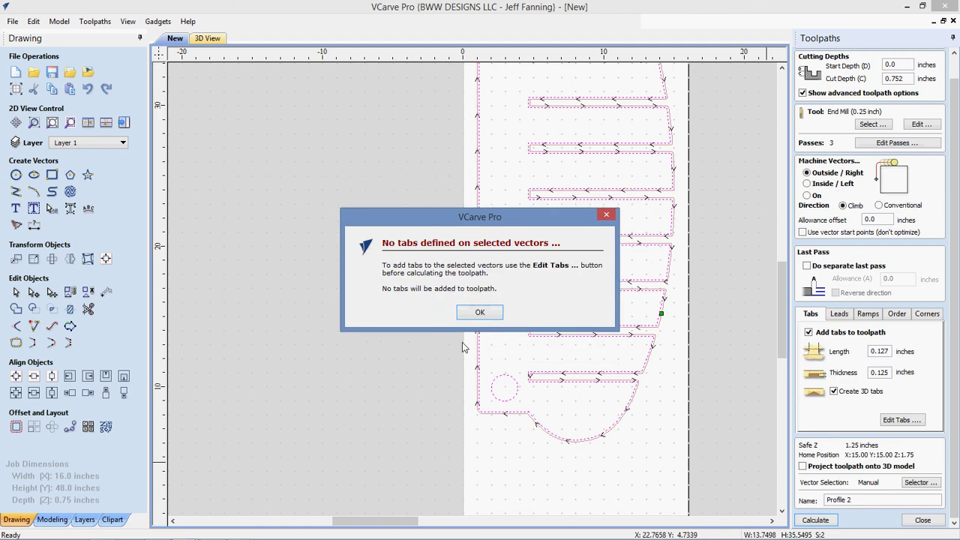
click(470, 317)
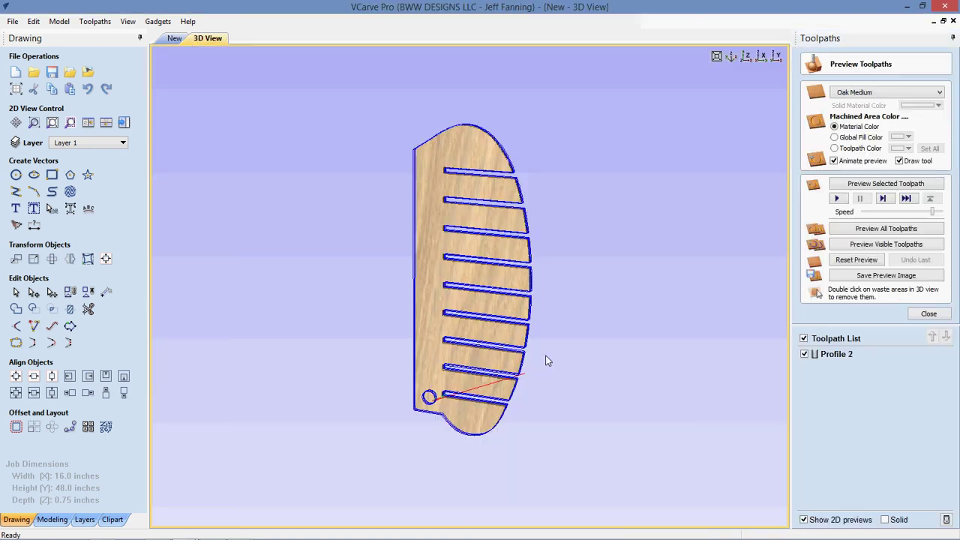
click(875, 251)
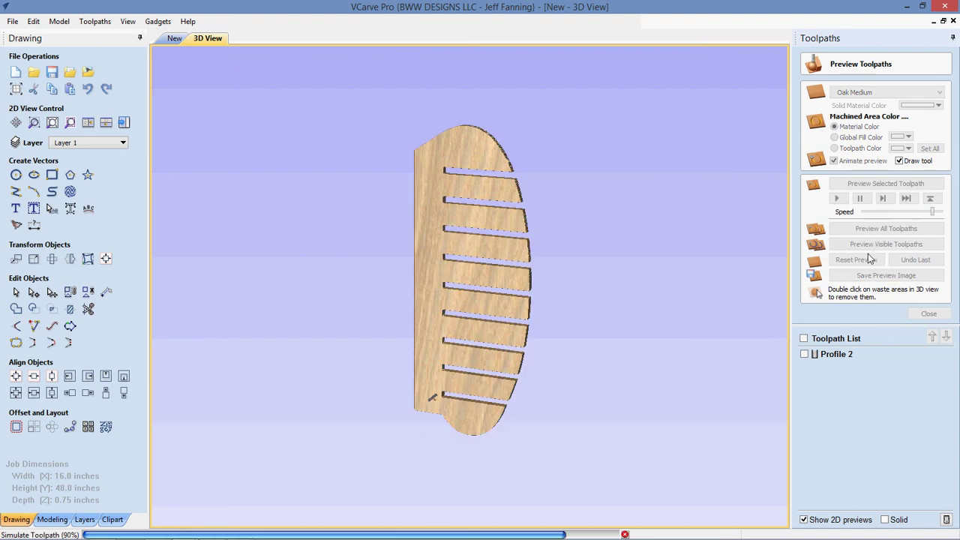
- Remove the circular waste piece from the corner hole in the 3D preview and view the finished panel from an angle
drag(558, 282, 596, 218)
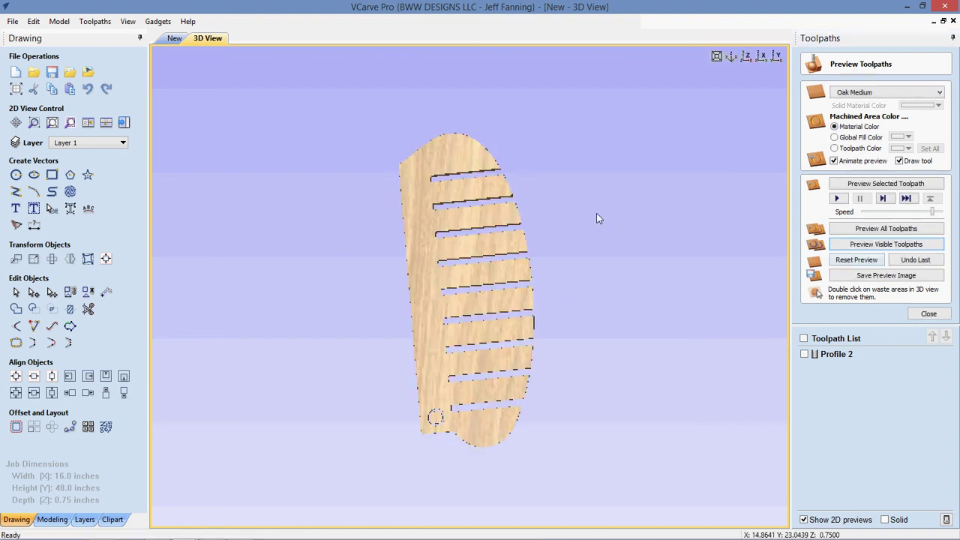
scroll(596, 217, up, 2)
scroll(484, 309, up, 2)
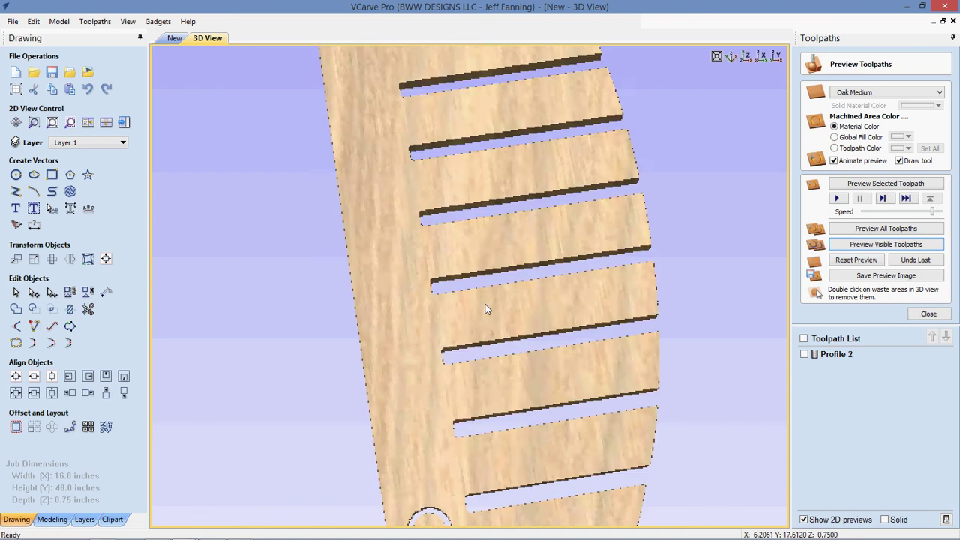
scroll(448, 387, down, 3)
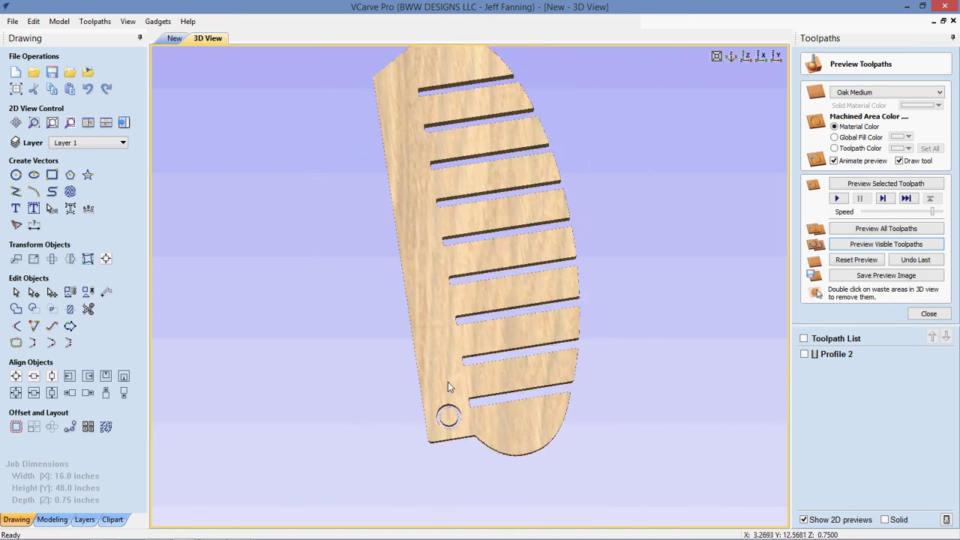
double_click(450, 420)
drag(571, 395, 487, 188)
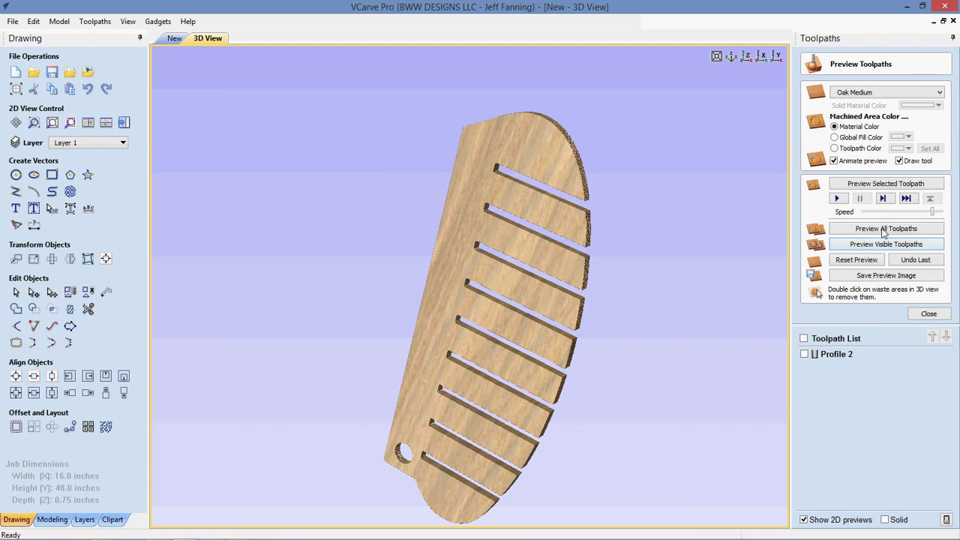
click(908, 8)
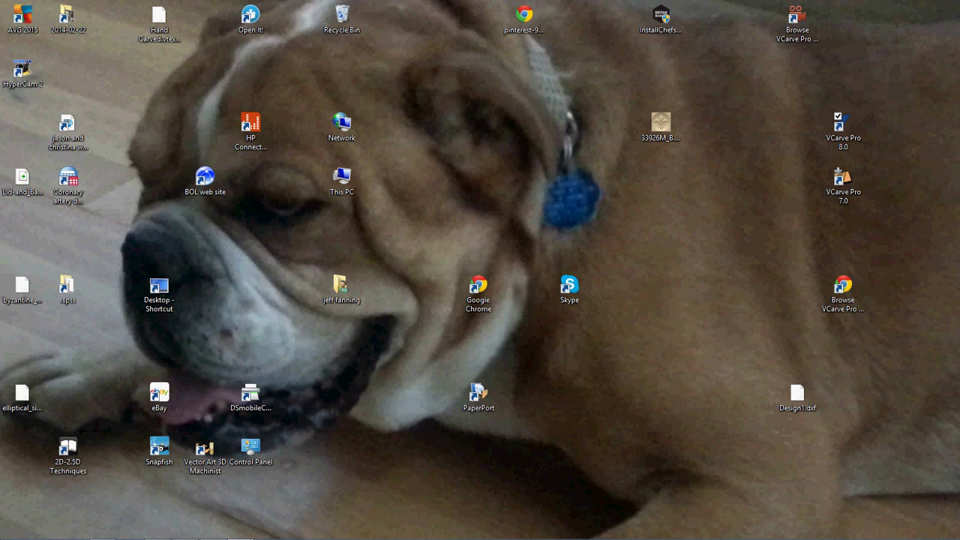
mouse_move(223, 534)
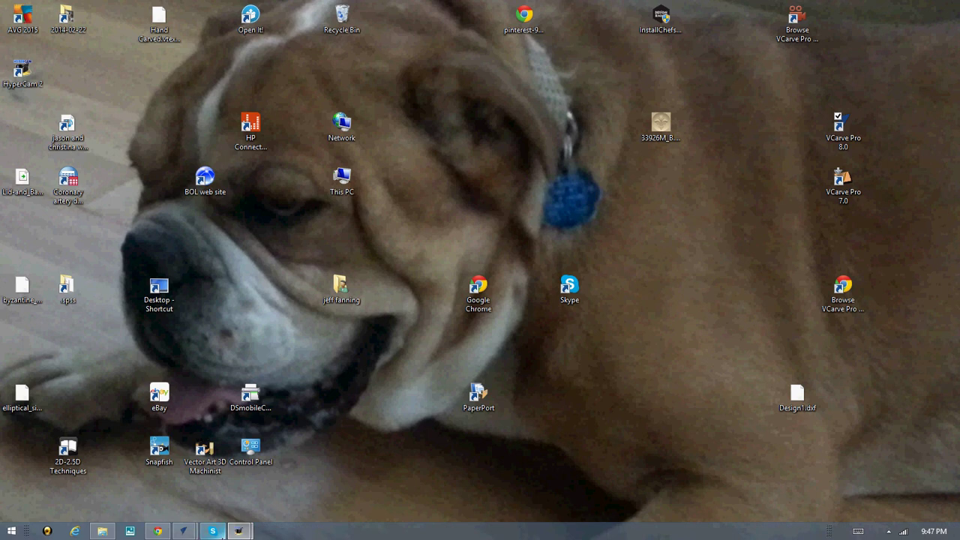
mouse_move(191, 494)
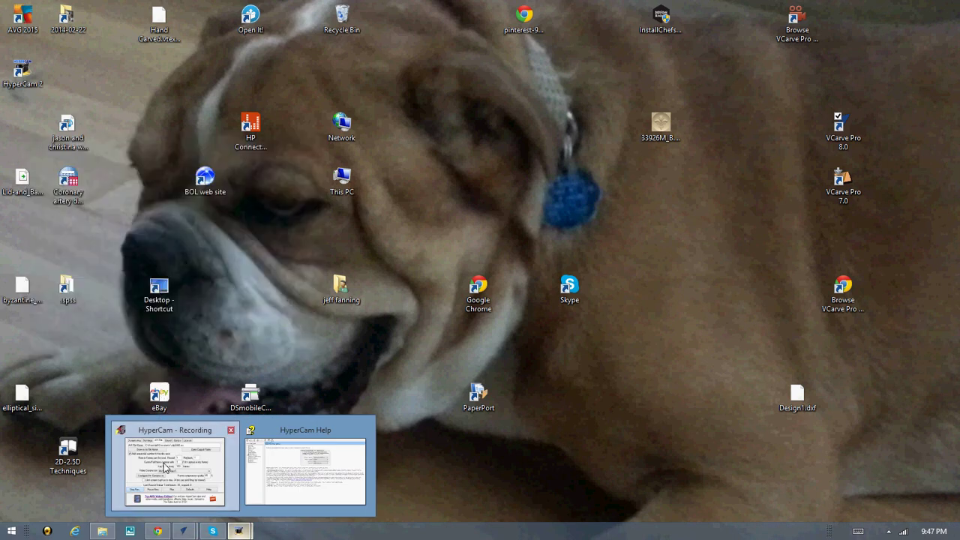
click(165, 468)
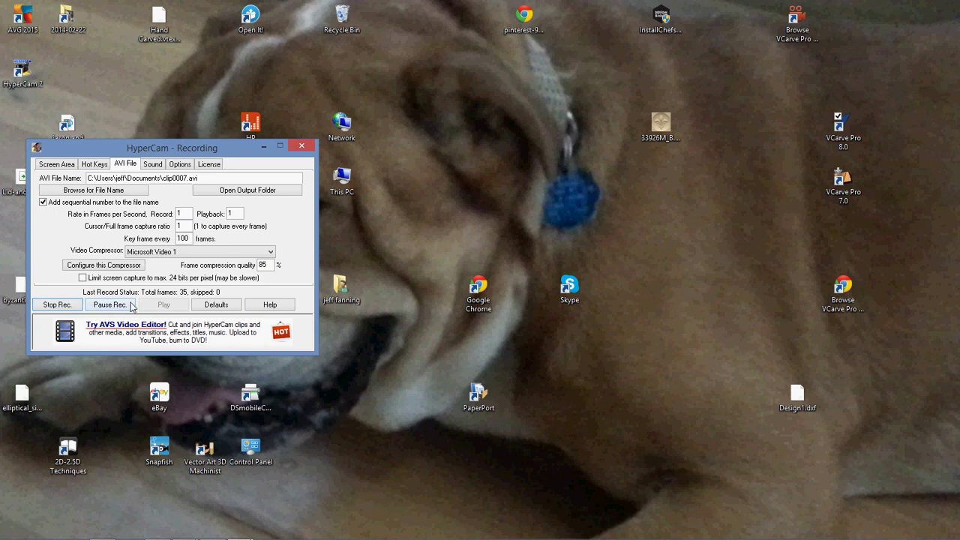